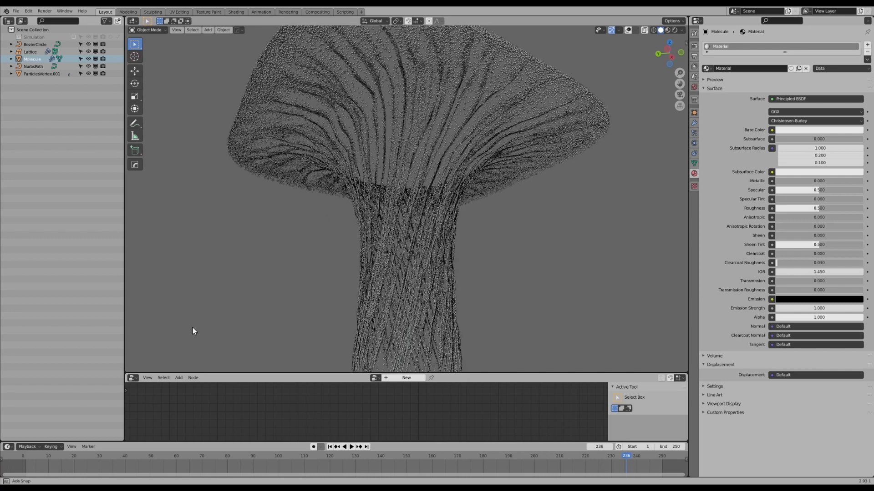
# Review the finished mushroom particle animation by scrubbing through its frames, viewing it from other angles and playing it back.
pyautogui.moveTo(30, 452); pyautogui.dragTo(634, 461)
pyautogui.moveTo(419, 212); pyautogui.dragTo(444, 217, button='middle')
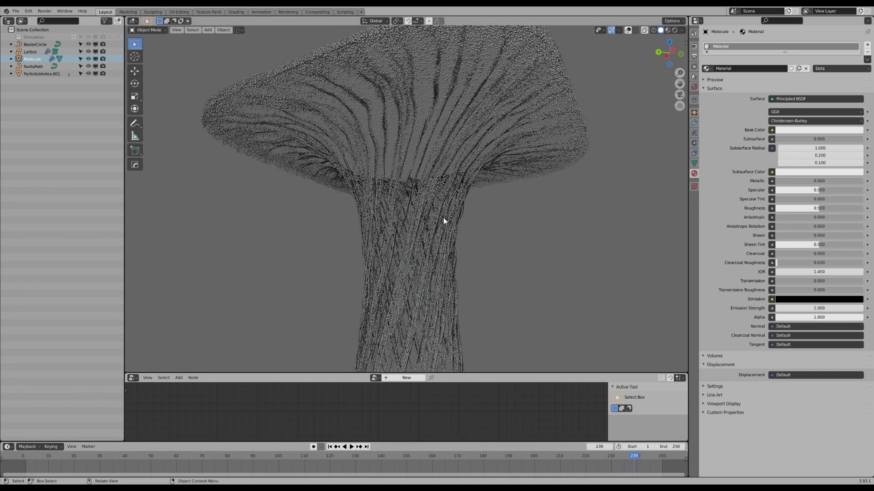
pyautogui.moveTo(384, 210); pyautogui.dragTo(389, 210, button='middle')
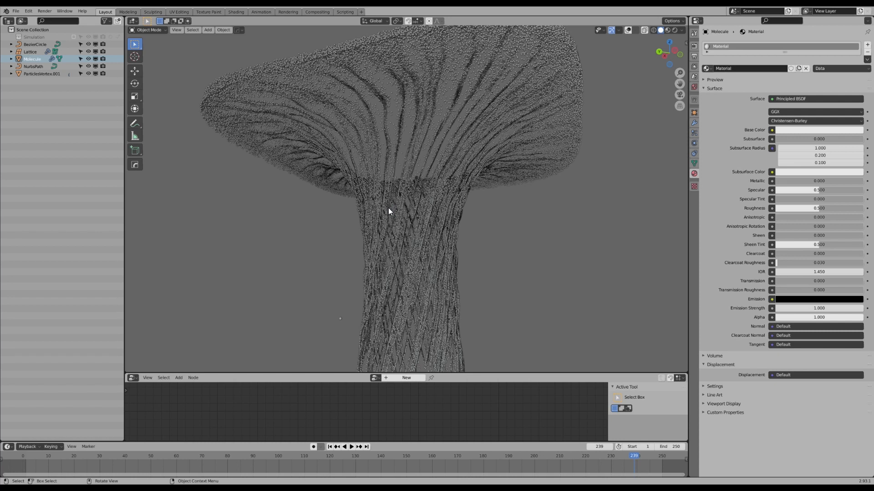
pyautogui.moveTo(632, 457); pyautogui.dragTo(431, 457)
pyautogui.press('space')
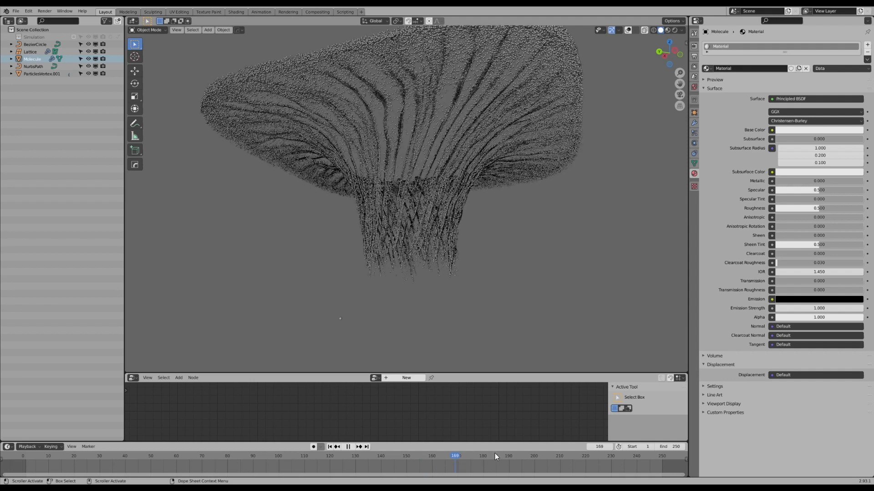
pyautogui.press('space')
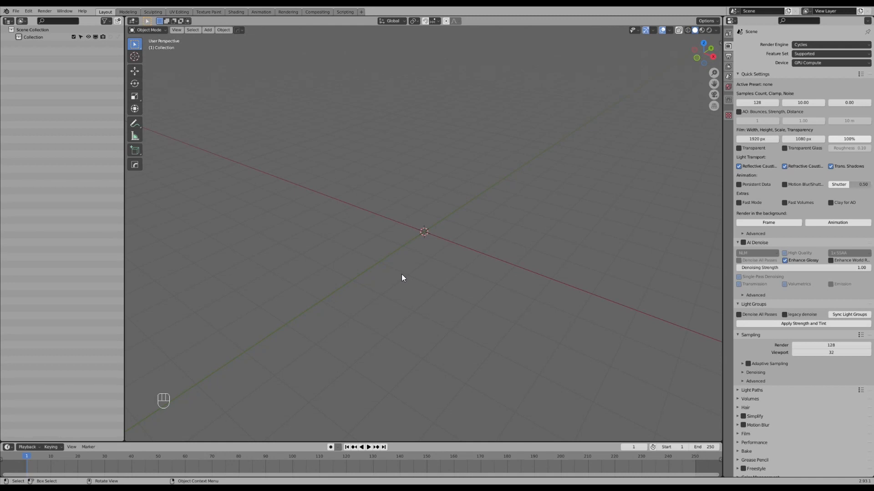
# Add a plane mesh and rotate its geometry upright about the global X axis in Edit Mode.
pyautogui.hotkey('shift', 'a')
pyautogui.moveTo(398, 231)
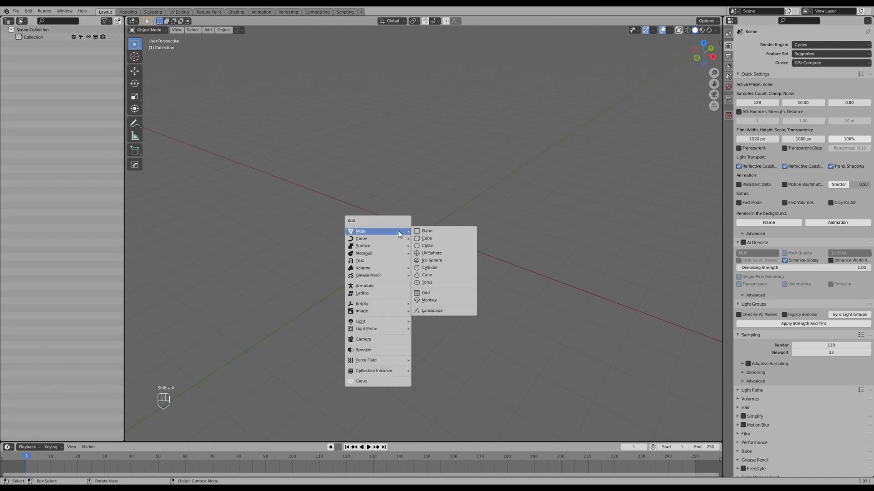
pyautogui.click(428, 231)
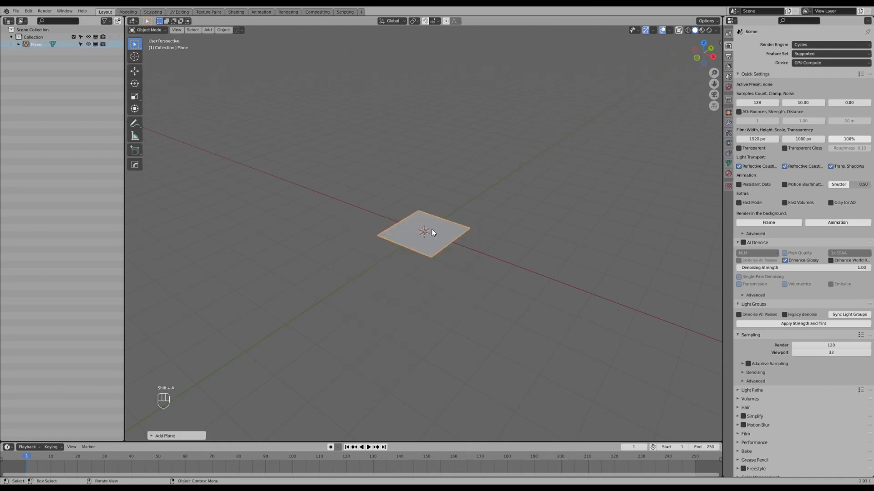
pyautogui.click(509, 300)
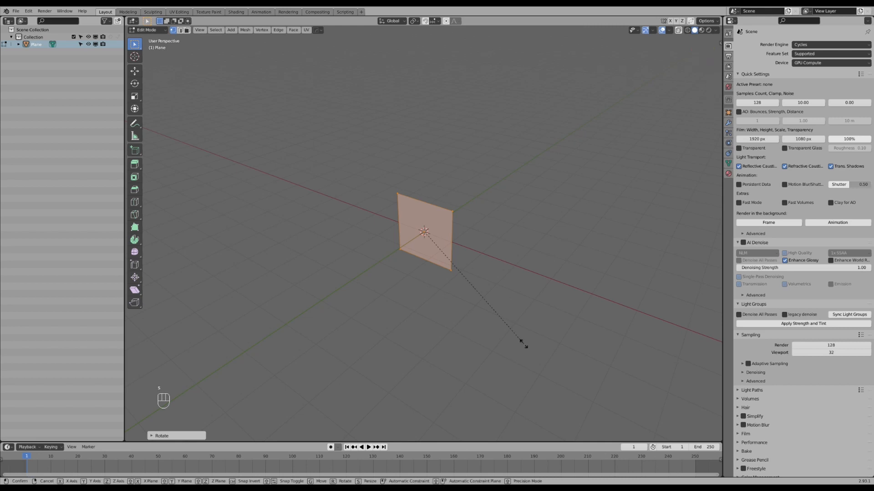
# Scale the plane's geometry into a long, thin upright strip stretched along the X axis, then return to Object Mode.
pyautogui.click(439, 247)
pyautogui.press('s')
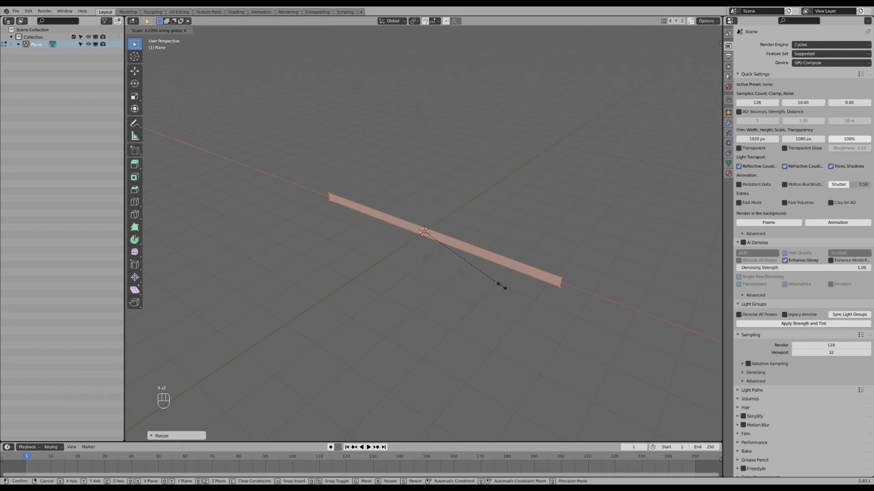
pyautogui.click(509, 296)
pyautogui.press('s')
pyautogui.press('z')
pyautogui.click(504, 307)
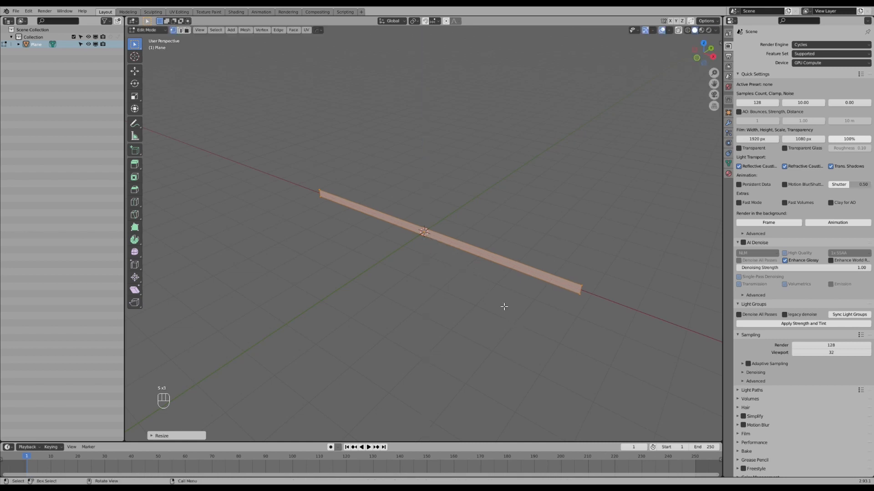
pyautogui.press('Tab')
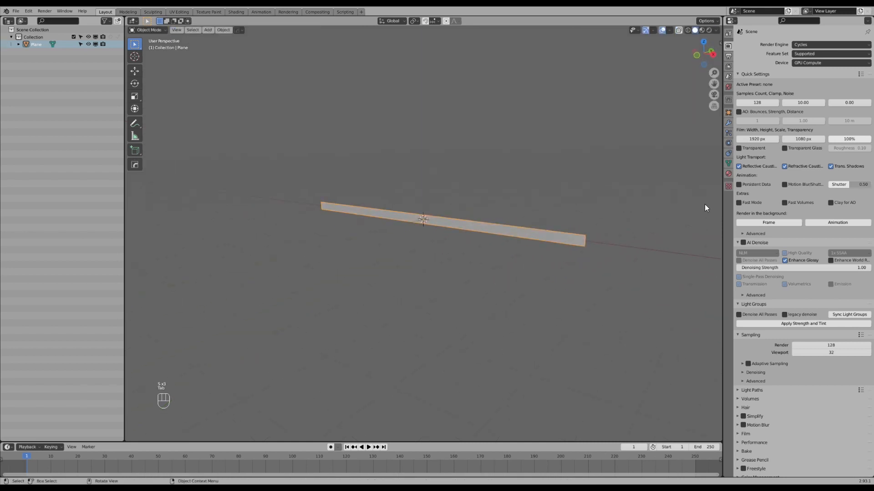
# Add an emitter particle system to the plane and play the animation to preview the emission.
pyautogui.click(728, 133)
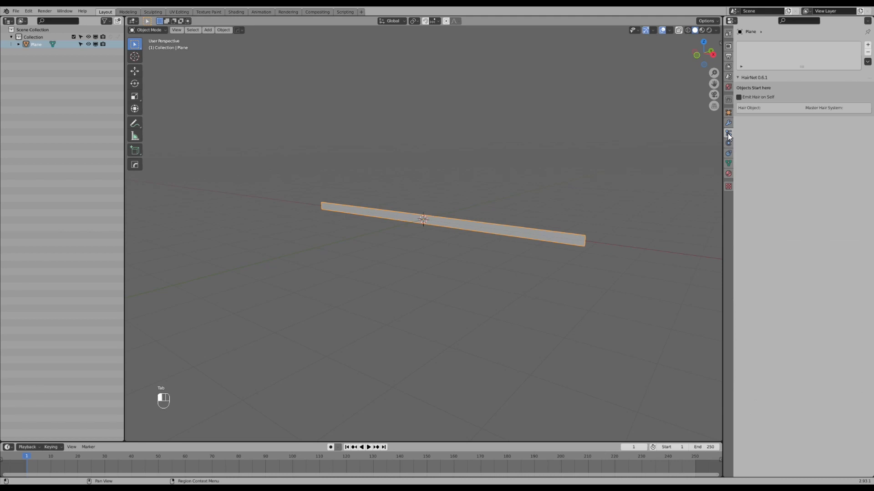
pyautogui.click(867, 45)
pyautogui.press('space')
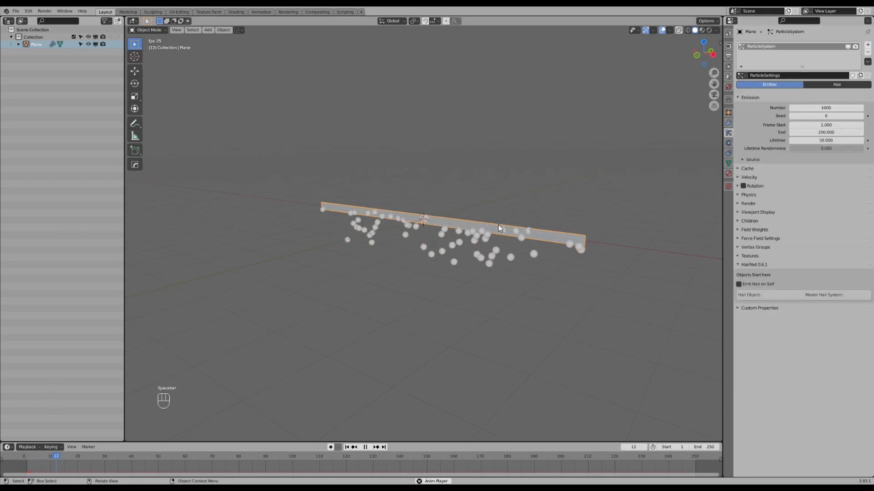
pyautogui.moveTo(500, 236); pyautogui.dragTo(495, 250, button='middle')
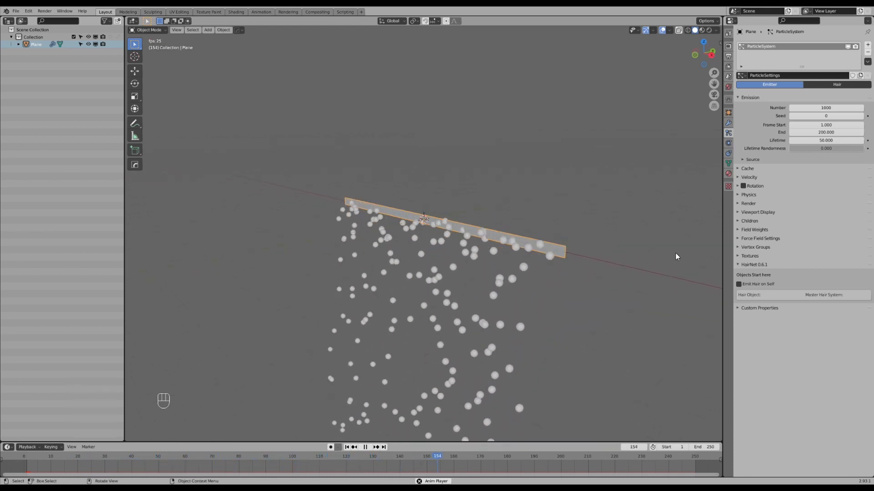
# Set the particle system's gravity field weight to 0.
pyautogui.click(736, 229)
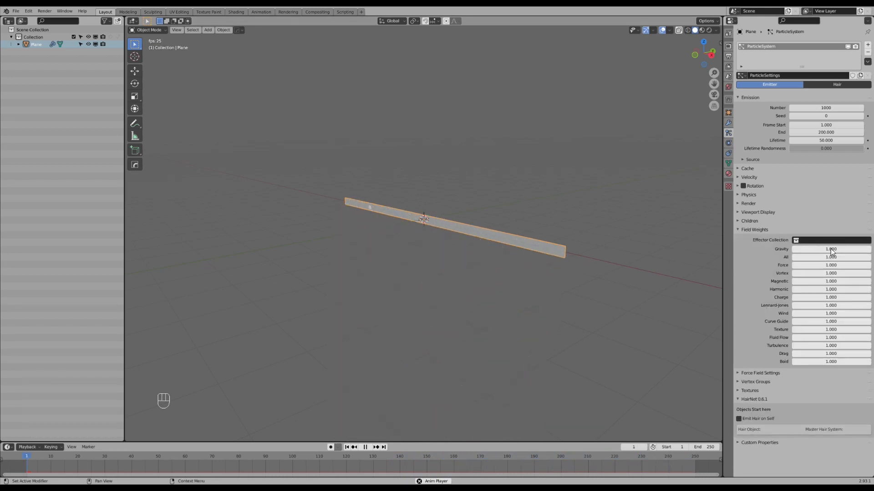
pyautogui.moveTo(837, 249); pyautogui.dragTo(790, 249)
pyautogui.moveTo(558, 258); pyautogui.dragTo(534, 269, button='middle')
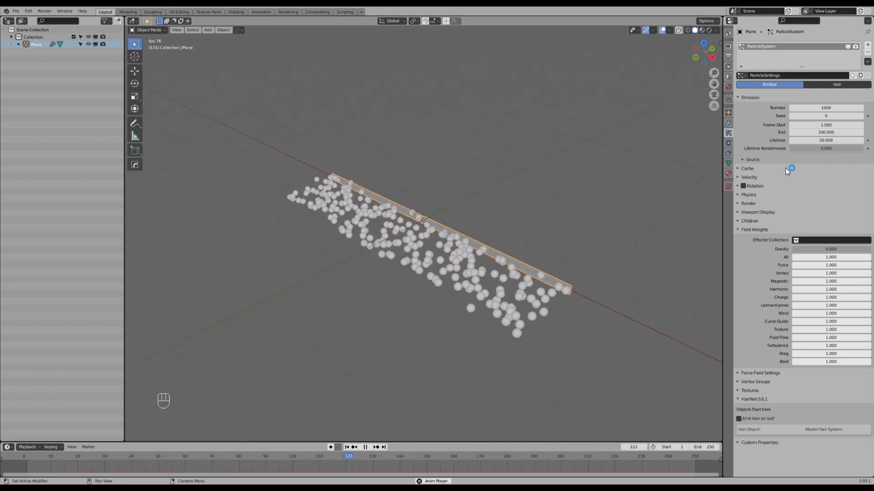
# Set the particle emission's end frame to 250 and the particle lifetime to 250.
pyautogui.click(826, 132)
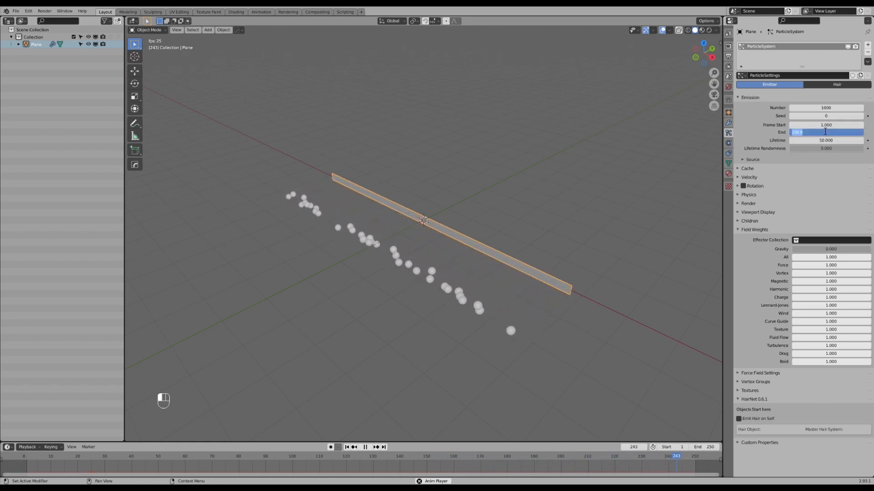
pyautogui.write('250')
pyautogui.press('Tab')
pyautogui.write('2')
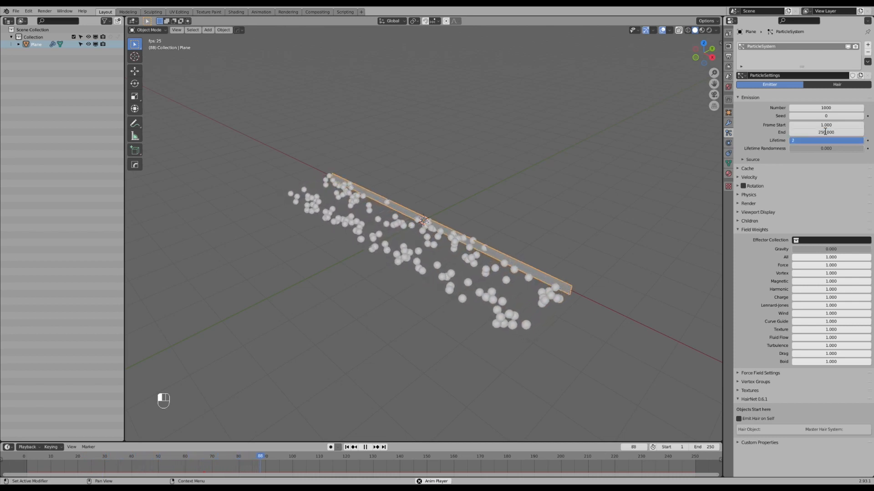
pyautogui.write('50')
pyautogui.press('Return')
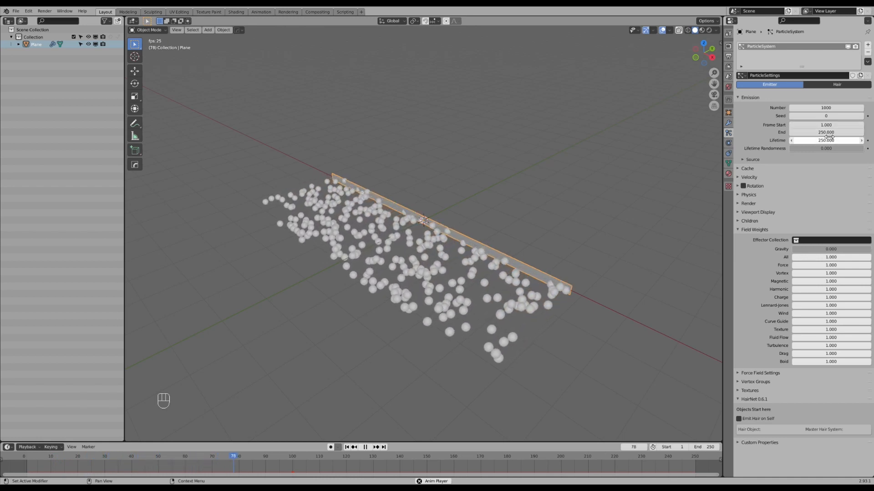
# Set the number of emitted particles to 20000.
pyautogui.click(827, 109)
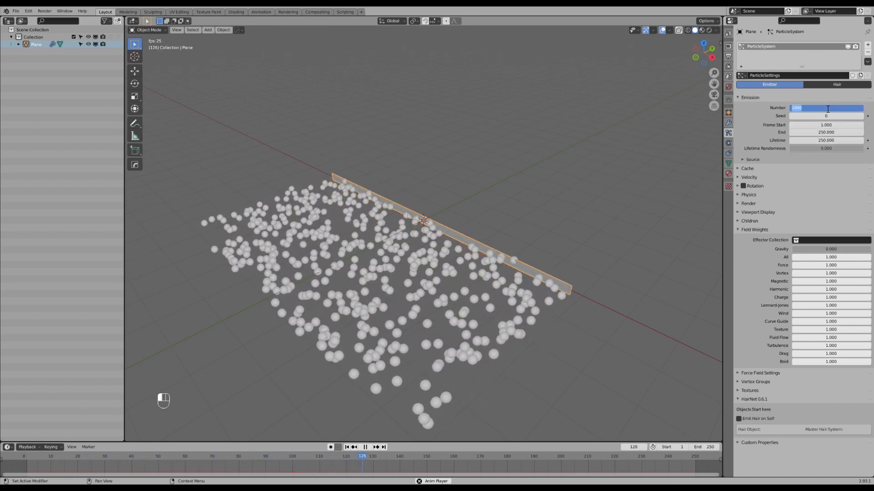
pyautogui.write('20000')
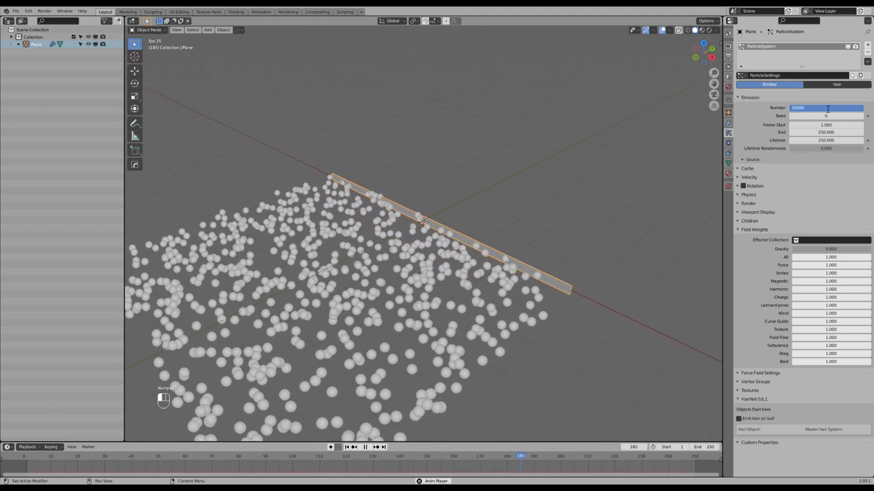
pyautogui.press('Return')
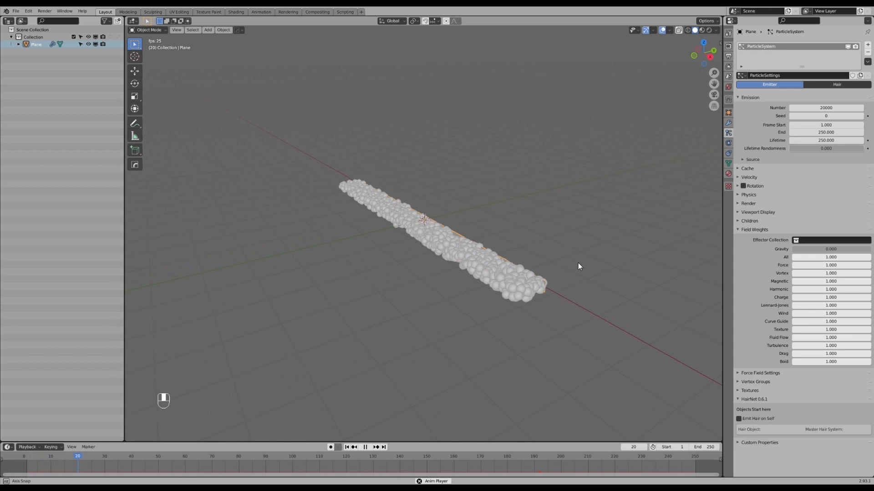
# Set the particles' viewport display size to 0.02 m.
pyautogui.click(739, 210)
pyautogui.click(816, 251)
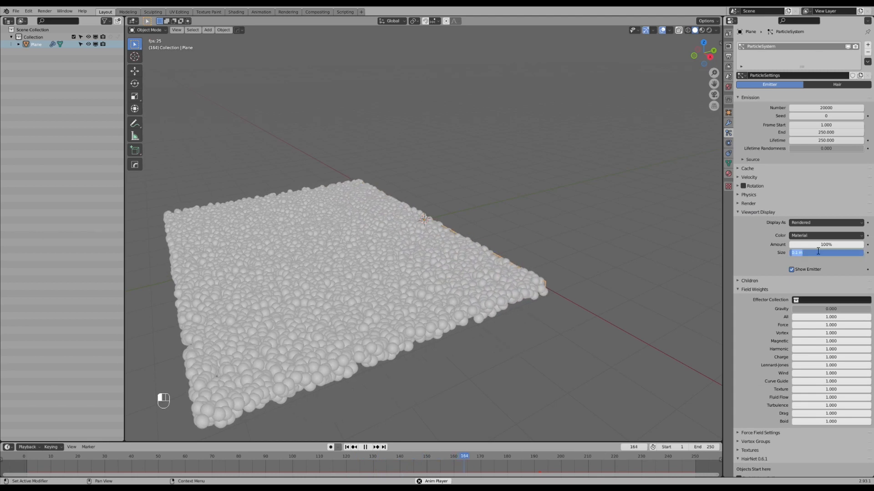
pyautogui.write('.02')
pyautogui.press('Return')
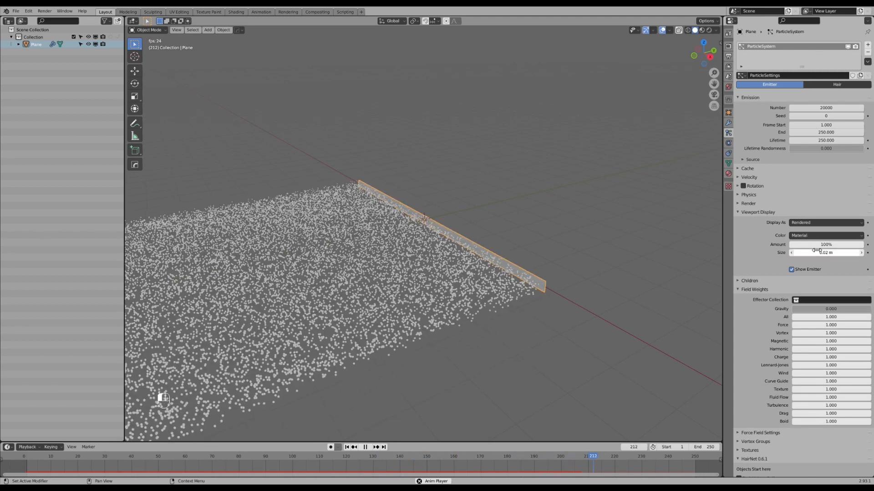
pyautogui.keyDown('shift'); pyautogui.moveTo(618, 250); pyautogui.dragTo(531, 258, button='middle'); pyautogui.keyUp('shift')
pyautogui.scroll(1, 551, 228)
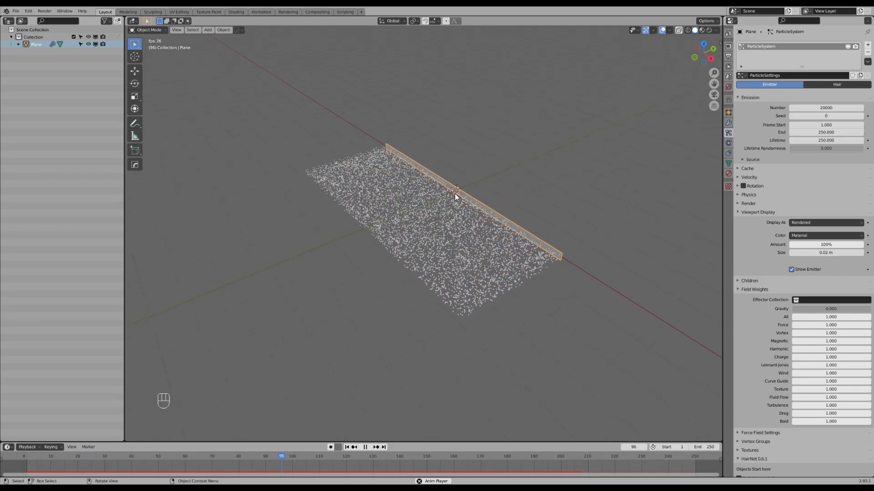
# Add a Turbulence force field at the scene origin and watch the particles play back around it.
pyautogui.hotkey('shift', 'a')
pyautogui.moveTo(396, 184)
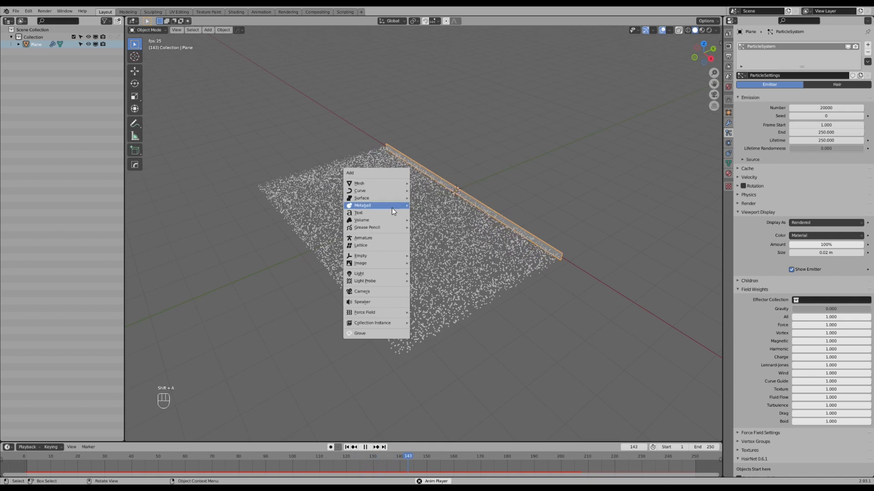
pyautogui.moveTo(359, 313)
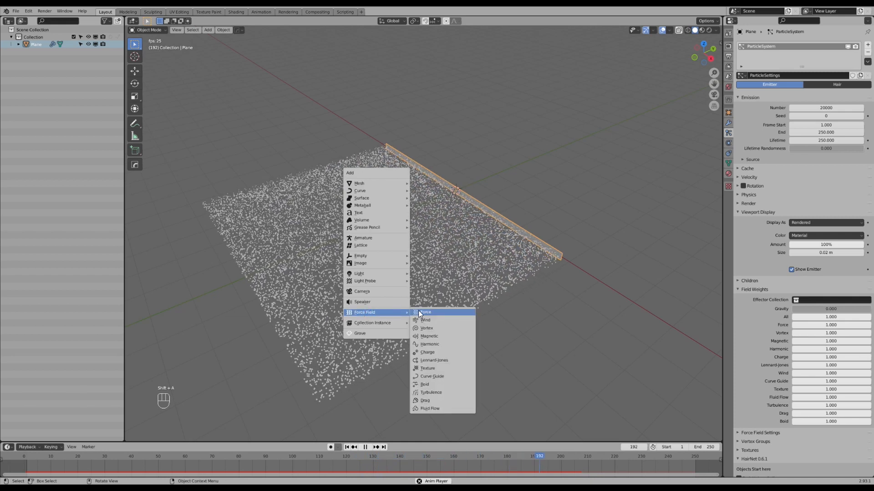
pyautogui.click(434, 392)
pyautogui.scroll(1, 453, 269)
pyautogui.moveTo(455, 265)
pyautogui.mouseDown(button='middle')
pyautogui.moveTo(456, 228)
pyautogui.moveTo(450, 254)
pyautogui.mouseUp(button='middle')
pyautogui.moveTo(451, 254); pyautogui.dragTo(447, 263, button='middle')
pyautogui.scroll(1, 447, 263)
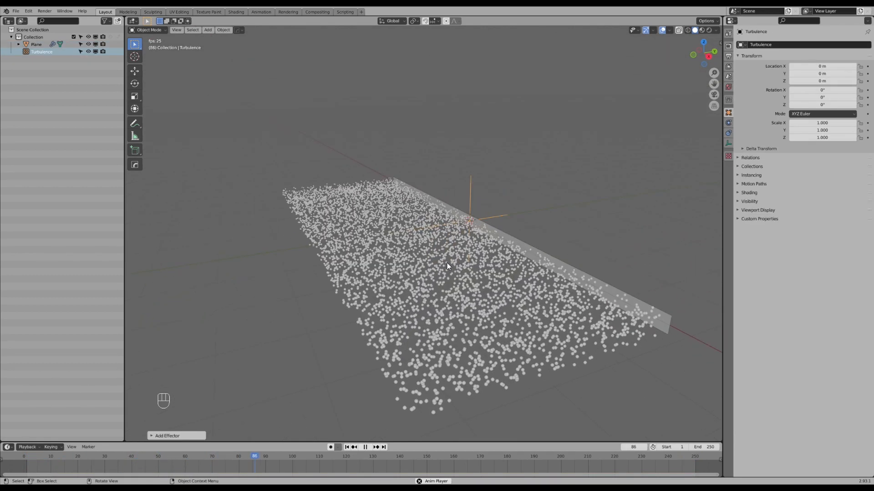
pyautogui.scroll(-2, 447, 266)
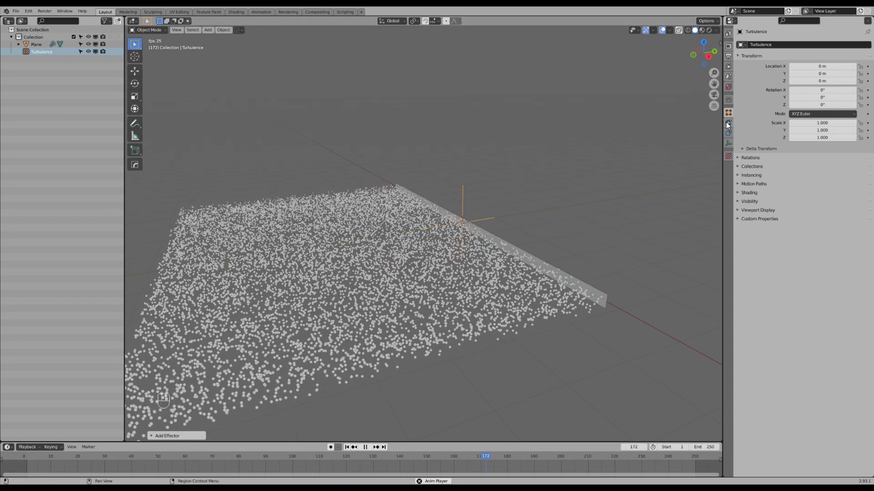
# Set the turbulence force field's strength to 2 and inspect its effect on the particles.
pyautogui.click(728, 122)
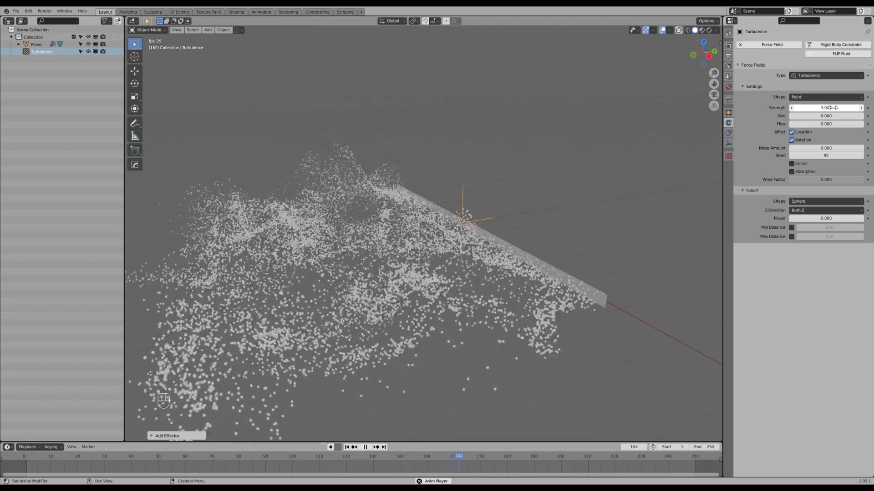
pyautogui.moveTo(612, 193); pyautogui.dragTo(549, 210, button='middle')
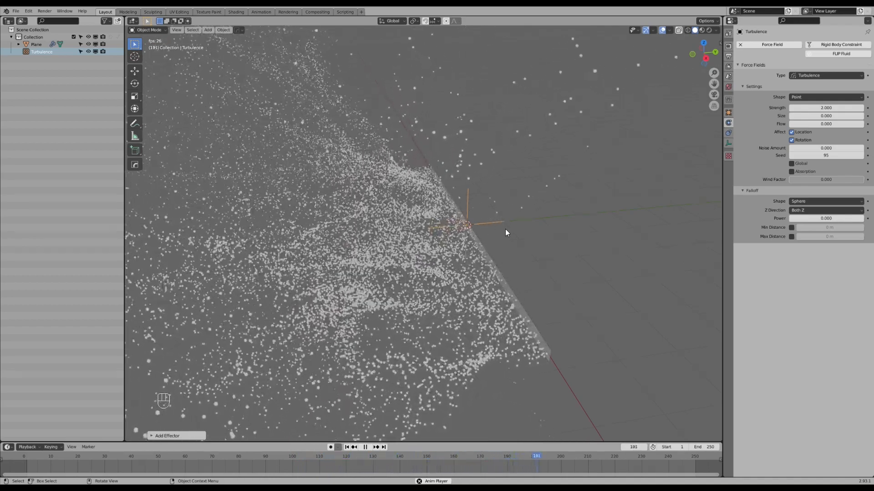
pyautogui.moveTo(507, 255); pyautogui.dragTo(506, 249, button='middle')
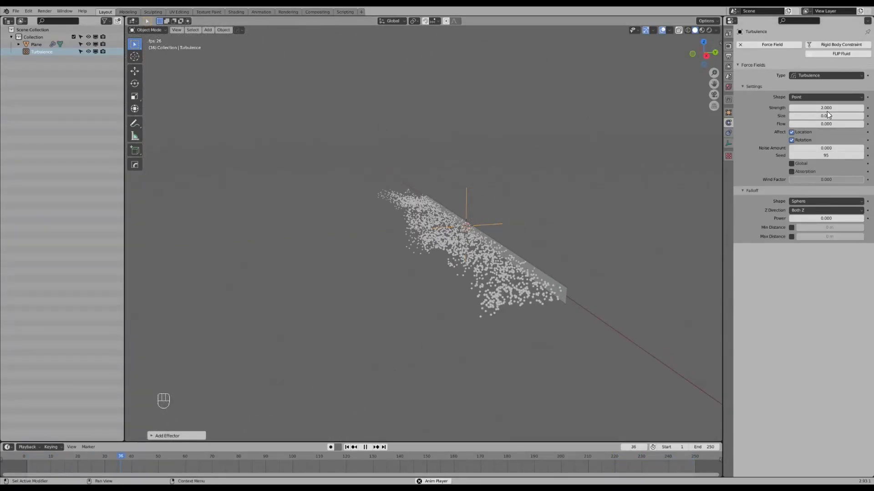
pyautogui.moveTo(560, 210); pyautogui.dragTo(537, 230, button='middle')
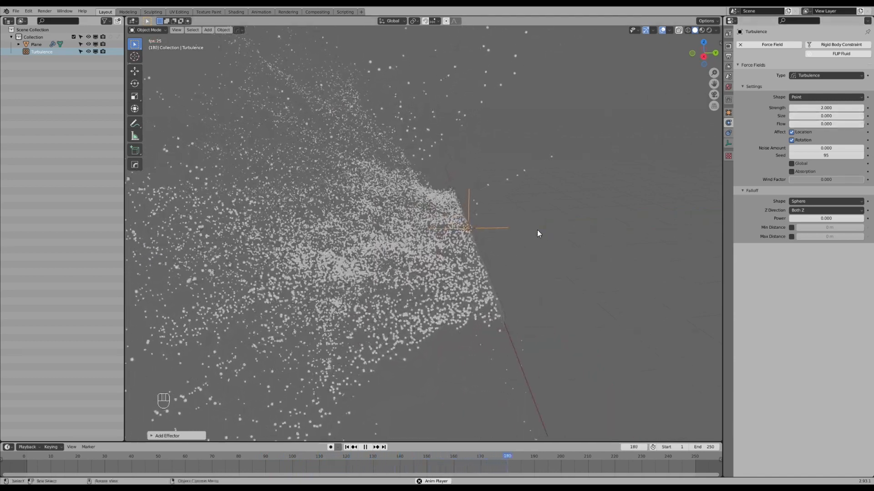
# Set the turbulence force field's size to 0.5 and inspect the particle flow from different angles.
pyautogui.moveTo(528, 236); pyautogui.dragTo(535, 237, button='middle')
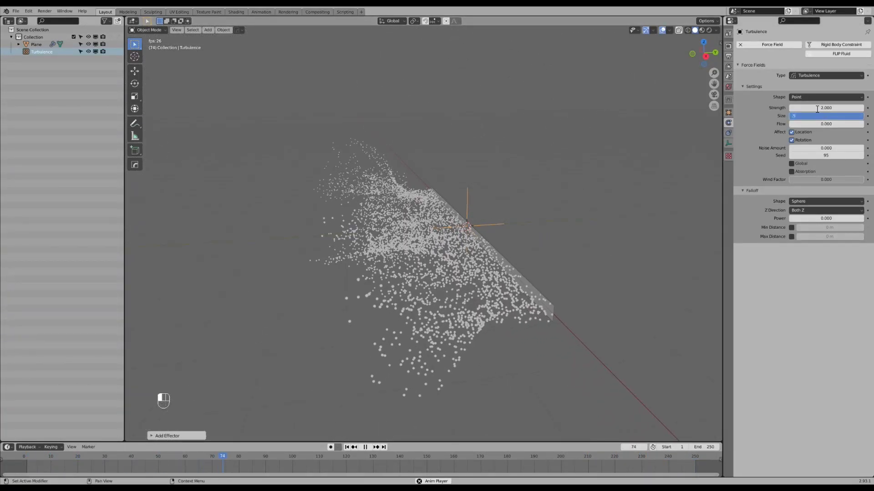
pyautogui.press('Return')
pyautogui.moveTo(480, 196); pyautogui.dragTo(498, 196, button='middle')
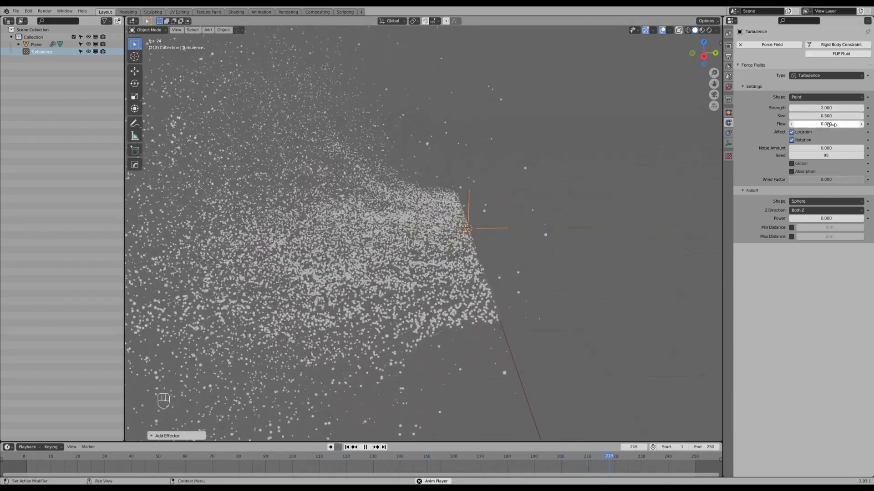
pyautogui.moveTo(558, 257); pyautogui.dragTo(537, 257, button='middle')
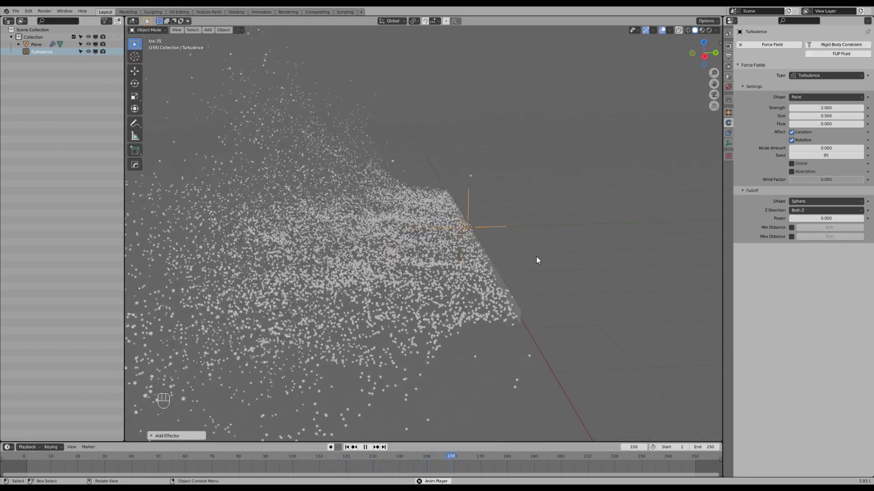
# Set the turbulence force field's flow to 1 and inspect the particle motion from several angles during playback.
pyautogui.moveTo(519, 256); pyautogui.dragTo(525, 254, button='middle')
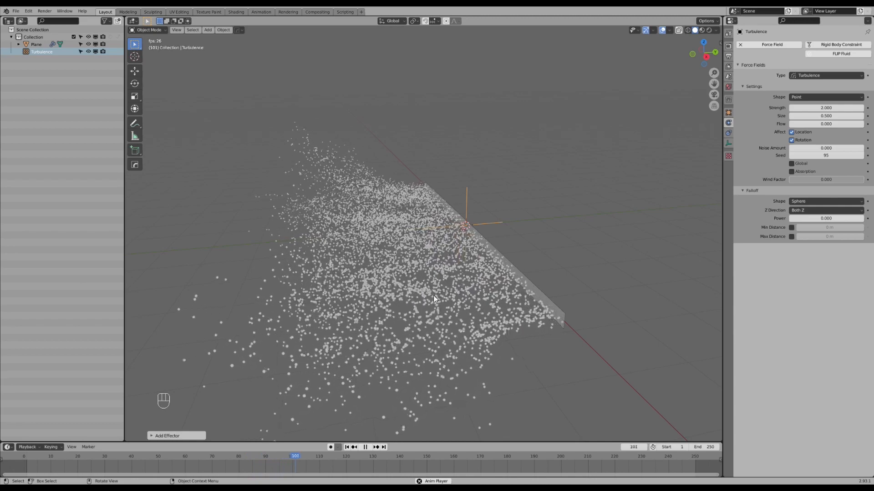
pyautogui.moveTo(490, 294); pyautogui.dragTo(483, 291, button='middle')
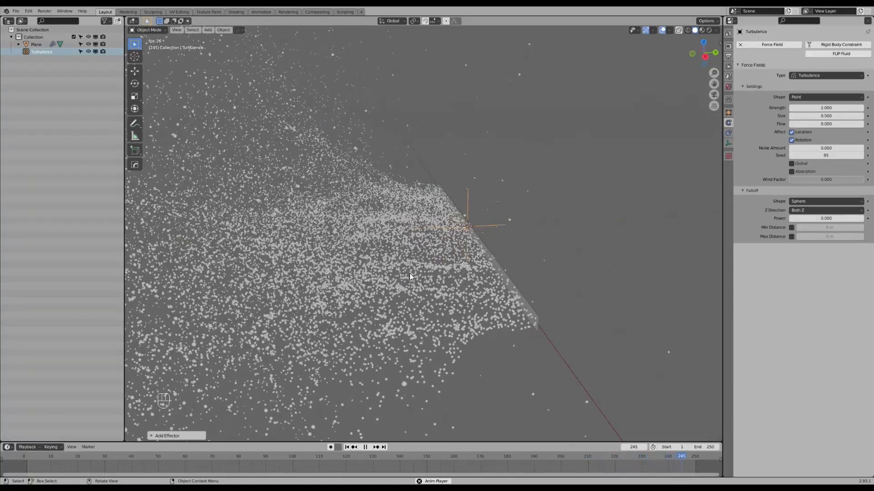
pyautogui.click(825, 124)
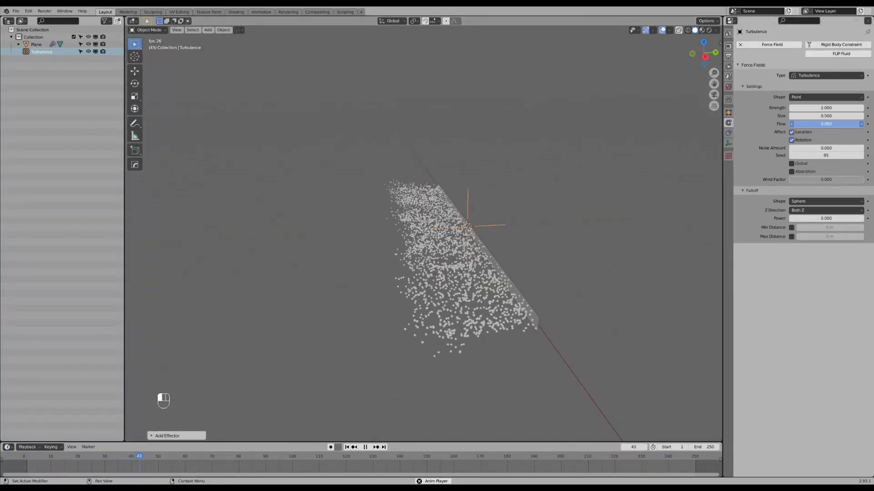
pyautogui.write('1')
pyautogui.press('Return')
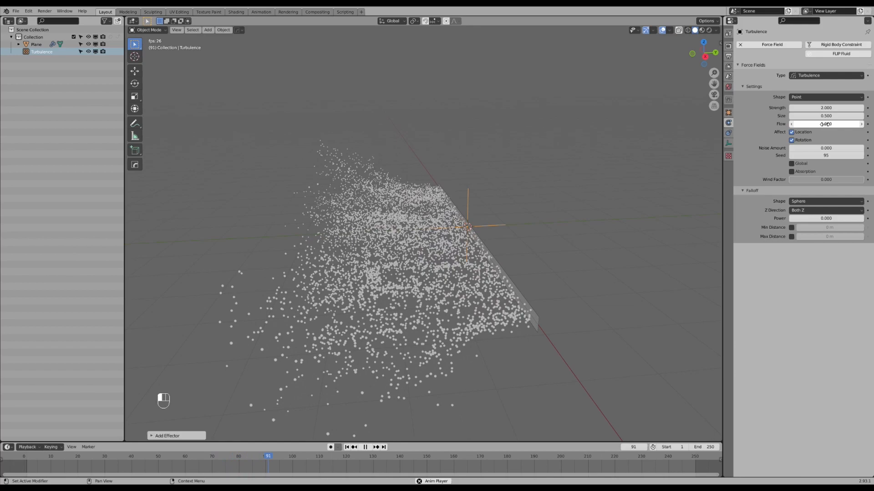
pyautogui.moveTo(571, 271); pyautogui.dragTo(408, 298, button='middle')
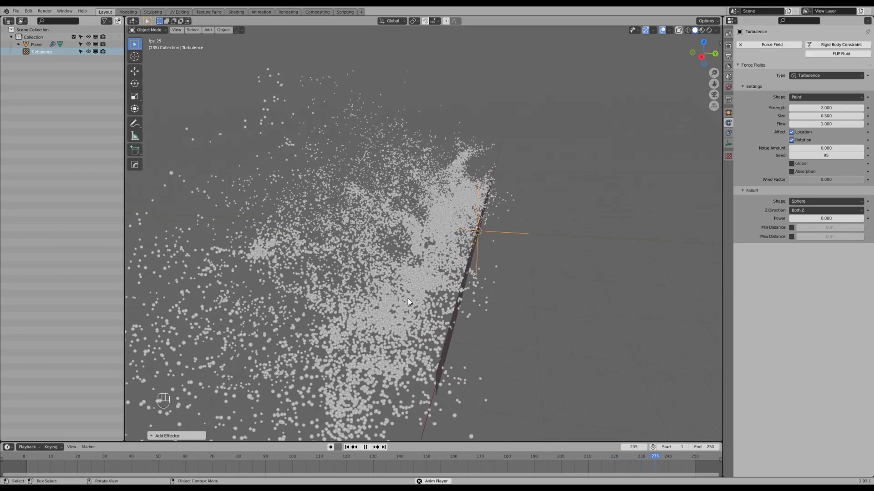
pyautogui.moveTo(409, 343); pyautogui.dragTo(414, 343, button='middle')
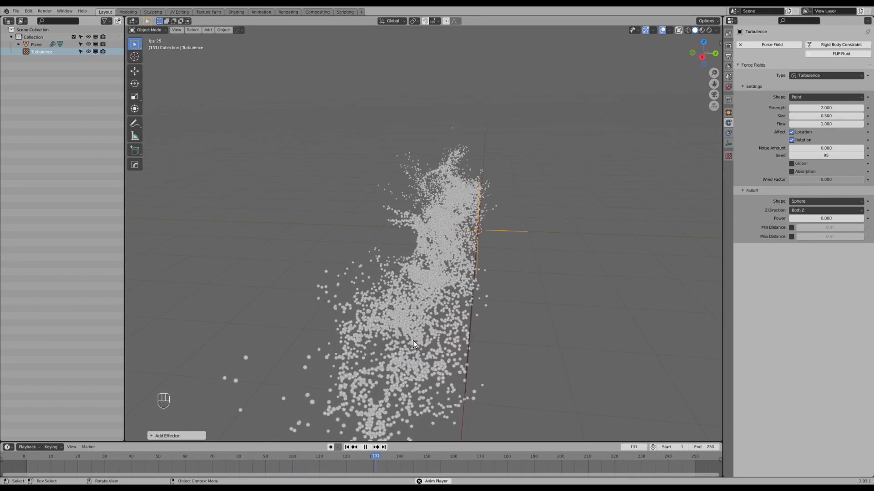
pyautogui.moveTo(430, 334); pyautogui.dragTo(485, 265, button='middle')
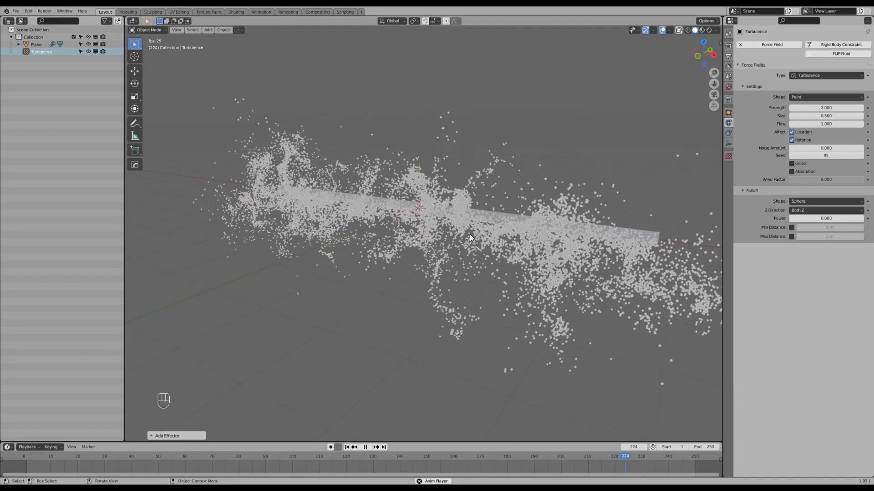
pyautogui.scroll(1, 469, 232)
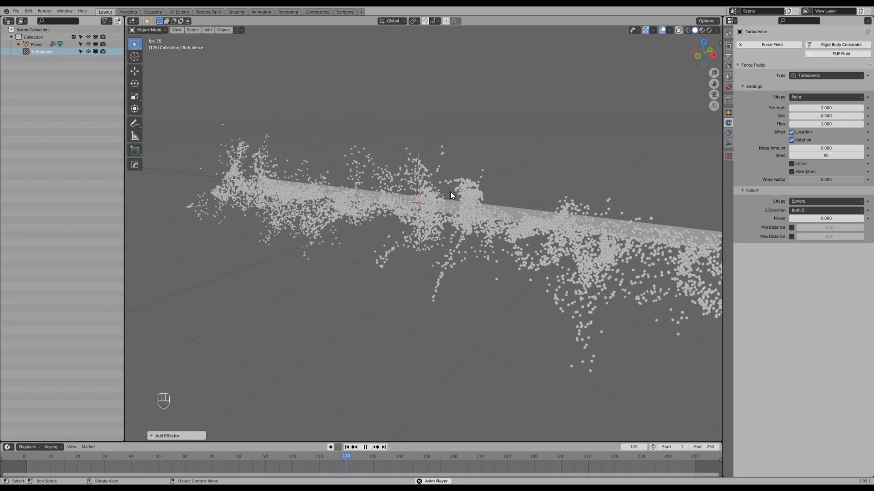
pyautogui.moveTo(463, 171); pyautogui.dragTo(447, 227, button='middle')
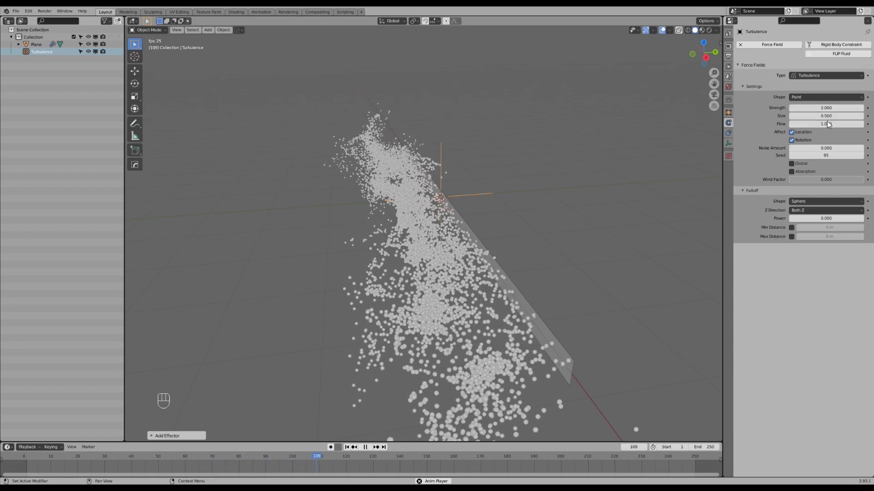
# Set the plane emitter's normal particle velocity to 0 m/s and inspect how the particles spread during playback.
pyautogui.keyDown('shift'); pyautogui.moveTo(465, 313); pyautogui.dragTo(579, 277, button='middle'); pyautogui.keyUp('shift')
pyautogui.click(579, 277)
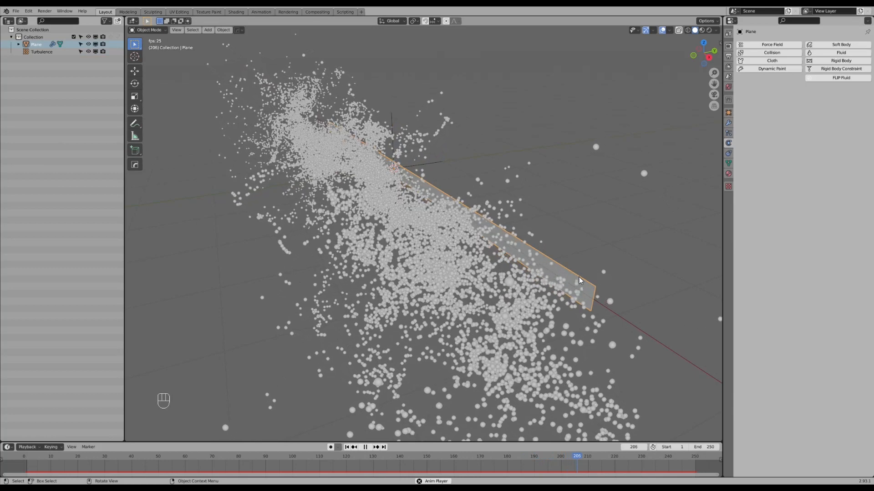
pyautogui.click(728, 133)
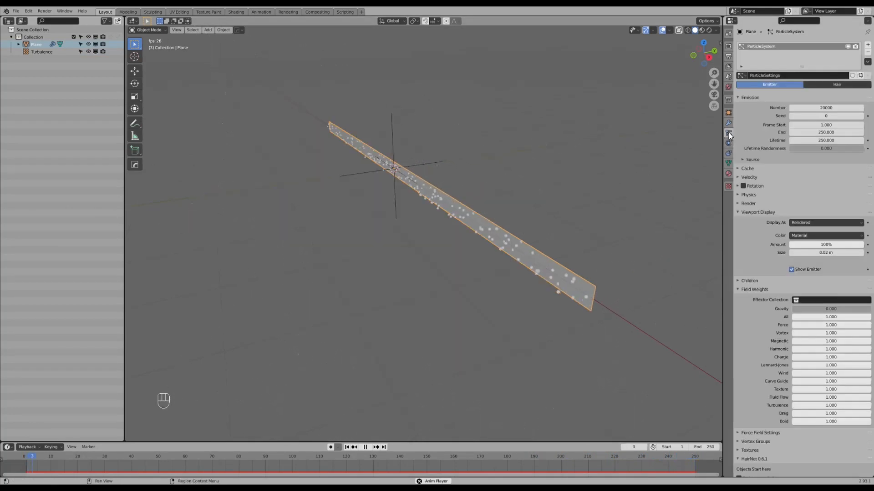
pyautogui.click(737, 175)
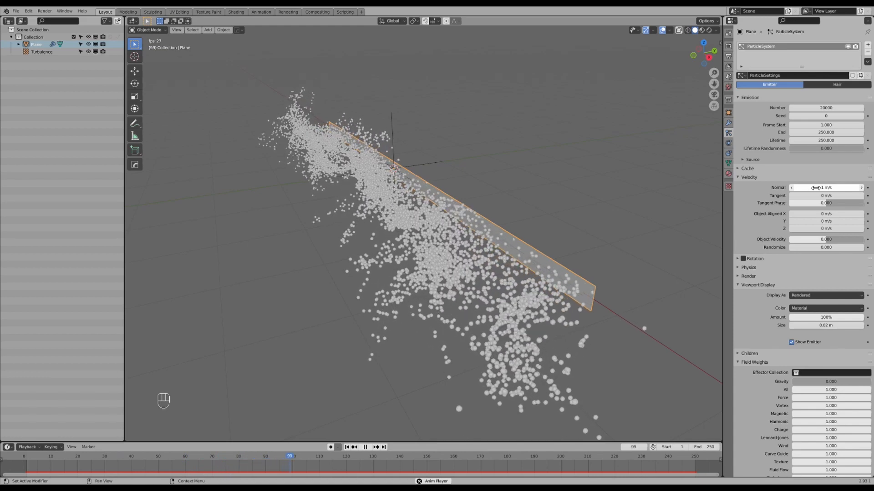
pyautogui.moveTo(619, 247); pyautogui.dragTo(610, 250, button='middle')
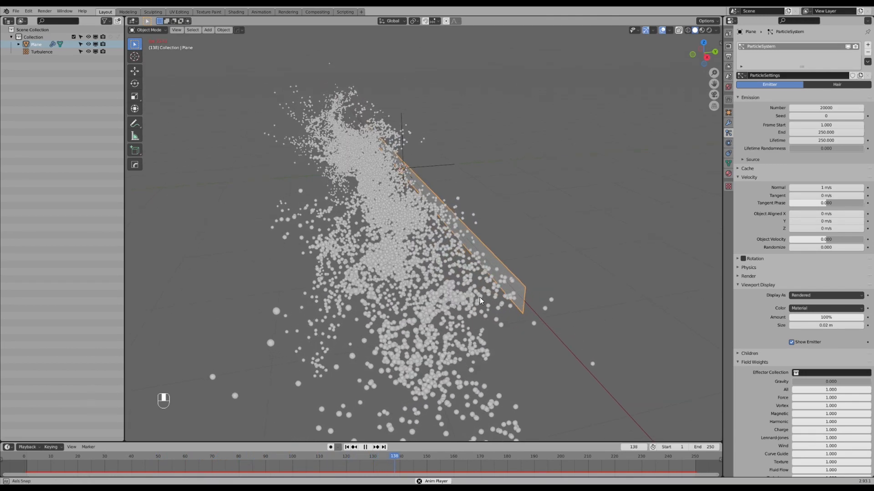
pyautogui.moveTo(471, 279); pyautogui.dragTo(477, 296, button='middle')
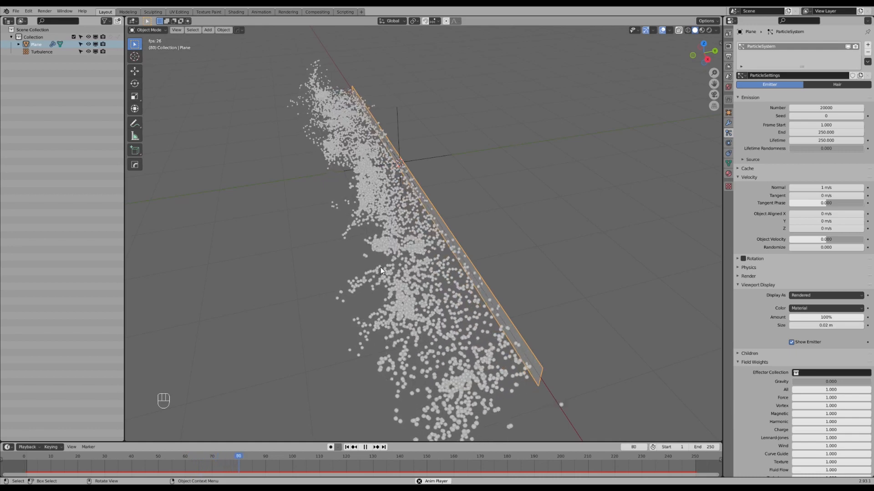
pyautogui.click(836, 187)
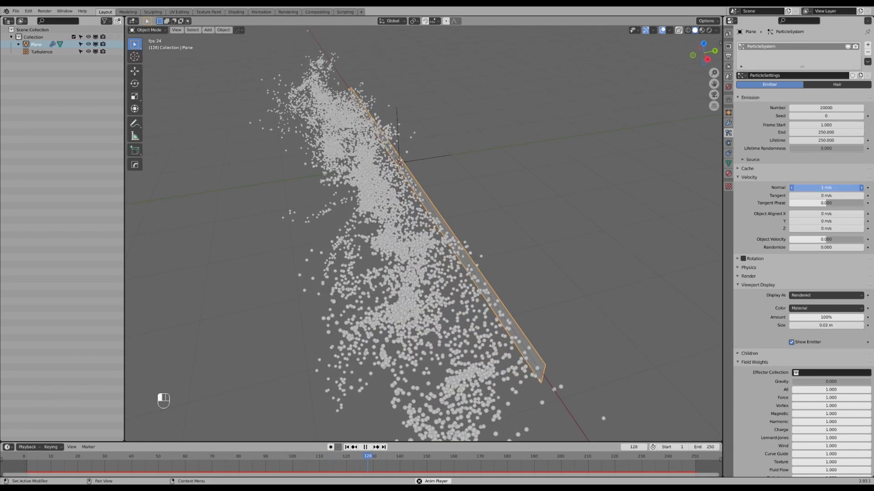
pyautogui.write('0')
pyautogui.press('Return')
pyautogui.moveTo(402, 239); pyautogui.dragTo(419, 230, button='middle')
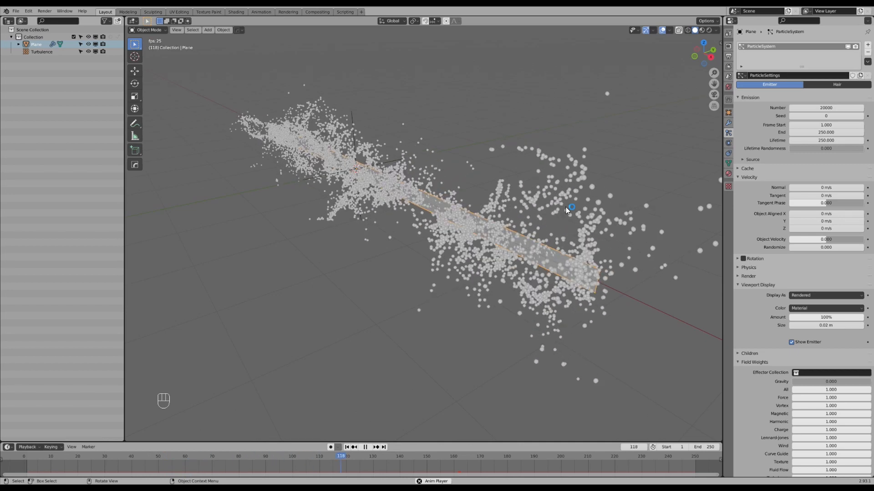
pyautogui.moveTo(566, 242); pyautogui.dragTo(452, 233, button='middle')
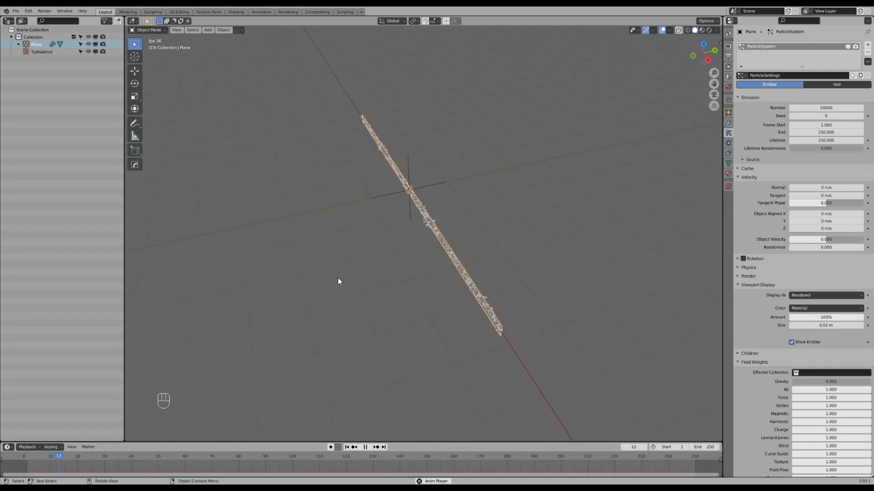
pyautogui.keyDown('shift'); pyautogui.moveTo(409, 194); pyautogui.dragTo(417, 202, button='middle'); pyautogui.keyUp('shift')
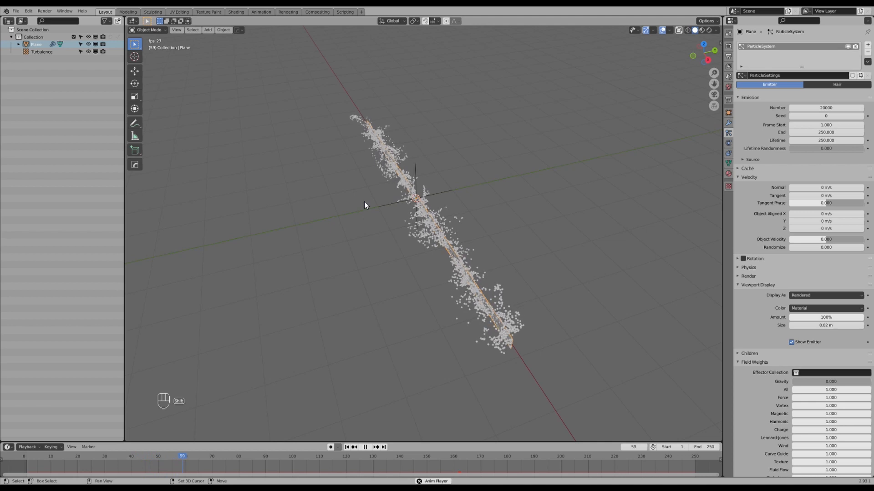
# Add a Wind force field at the scene origin and move it about 1.77 m along the Y axis.
pyautogui.hotkey('shift', 'a')
pyautogui.moveTo(364, 202)
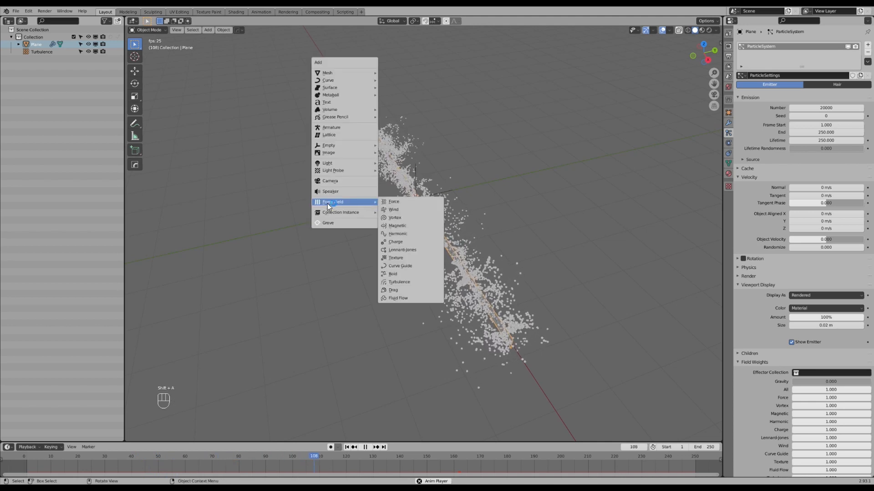
pyautogui.click(406, 207)
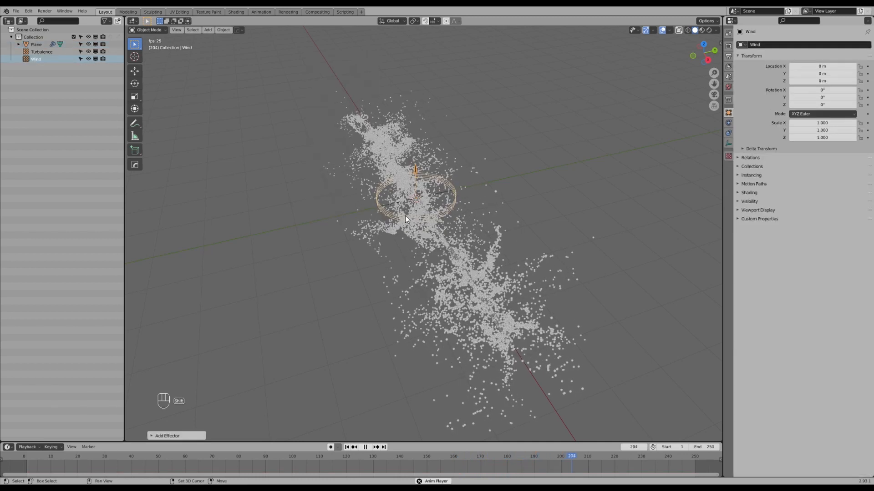
pyautogui.scroll(2, 404, 228)
pyautogui.press('g')
pyautogui.press('y')
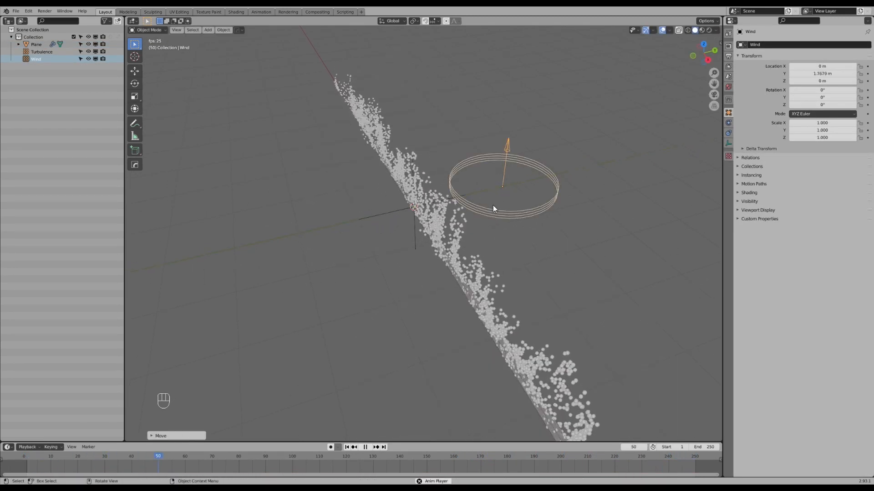
pyautogui.press('g')
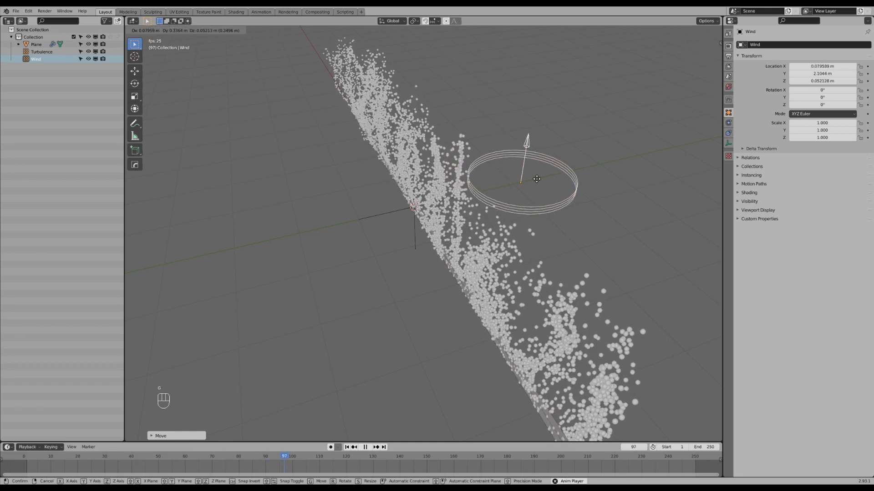
pyautogui.rightClick(533, 177)
pyautogui.moveTo(532, 177); pyautogui.dragTo(504, 208, button='middle')
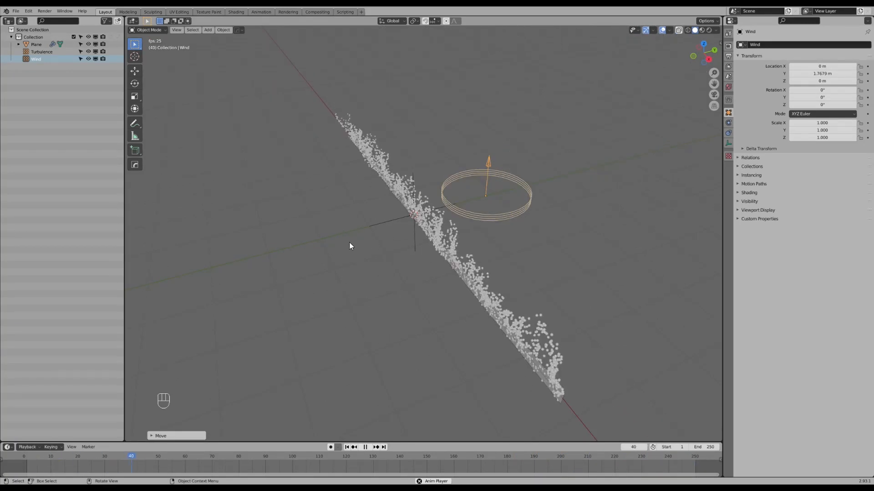
# Rotate the Wind force field 90° about the X axis so it points at the emitter plane.
pyautogui.press('r')
pyautogui.write('x')
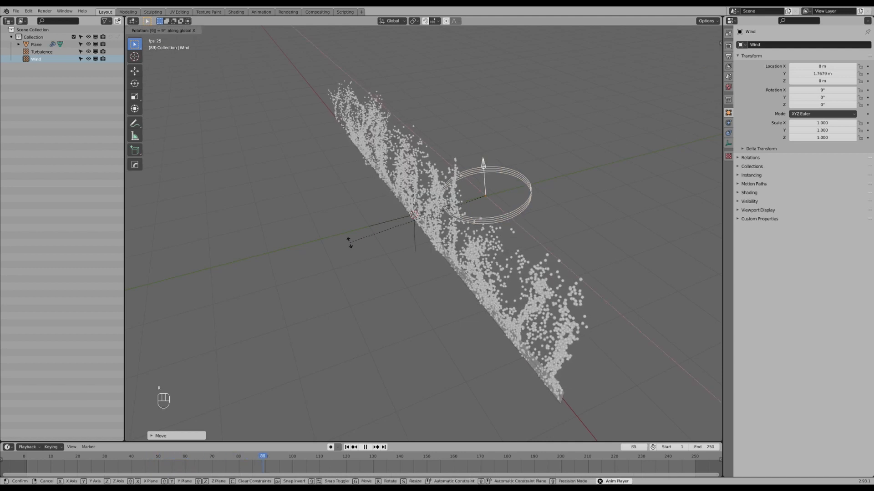
pyautogui.write('0')
pyautogui.press('Return')
# Examine the wind-driven particle stream during playback, both in perspective from several angles and in the right side view.
pyautogui.moveTo(349, 242); pyautogui.dragTo(403, 243, button='middle')
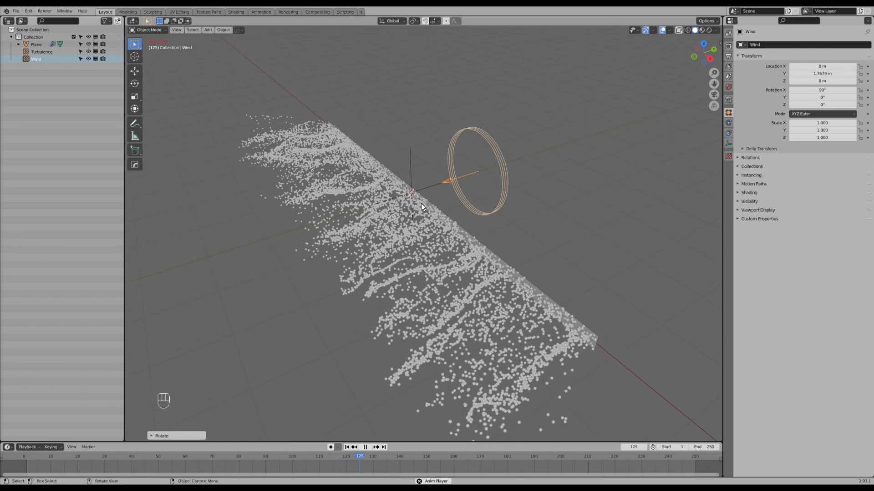
pyautogui.moveTo(452, 216); pyautogui.dragTo(376, 209, button='middle')
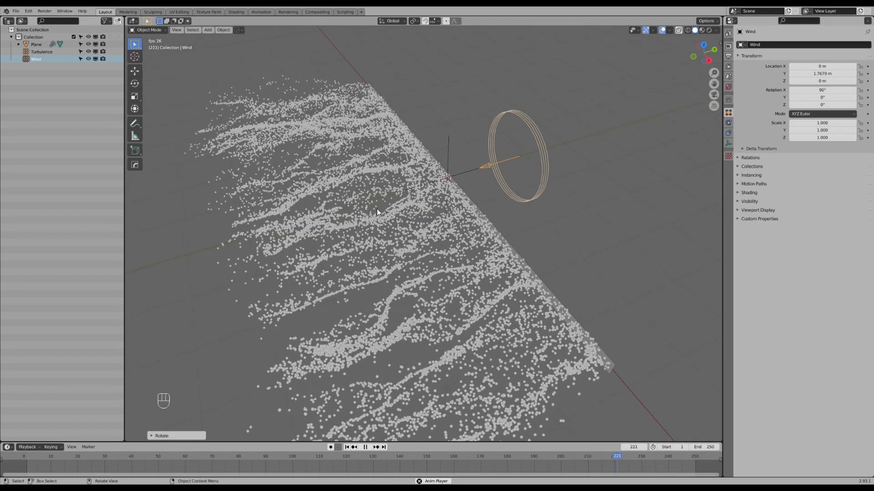
pyautogui.moveTo(242, 248); pyautogui.dragTo(403, 264, button='middle')
pyautogui.scroll(-1, 524, 237)
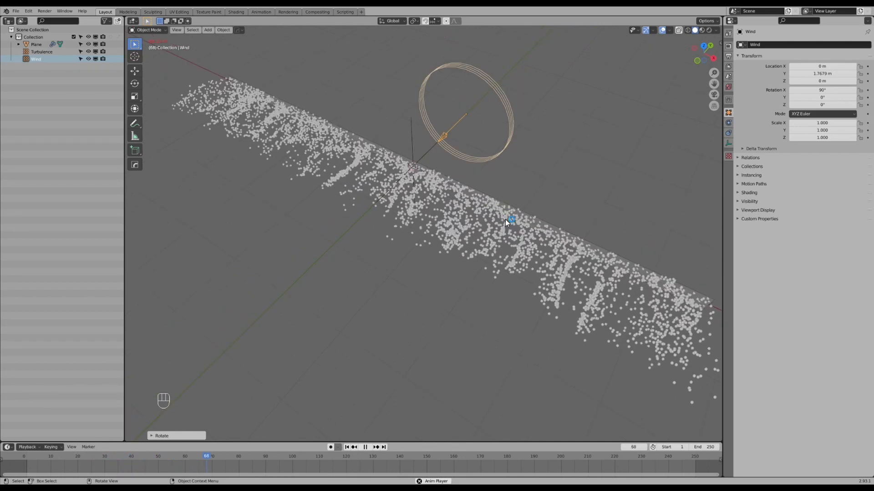
pyautogui.moveTo(488, 296); pyautogui.dragTo(465, 280, button='middle')
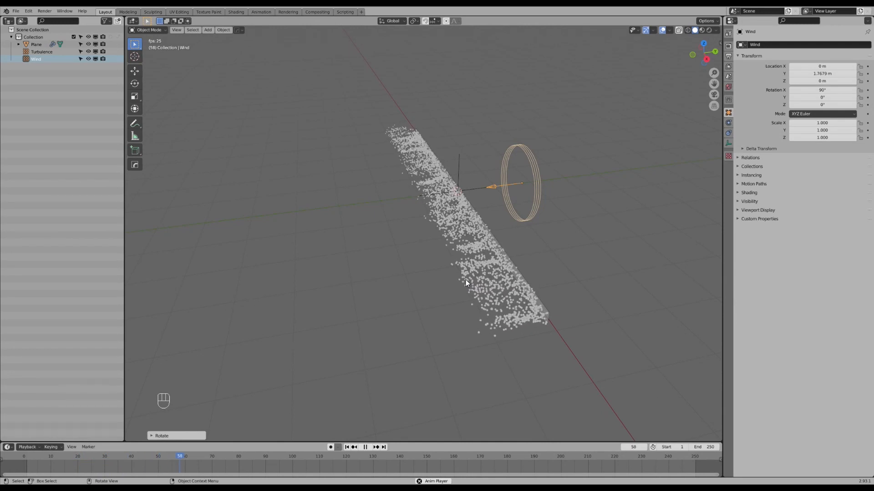
pyautogui.press('KP_3')
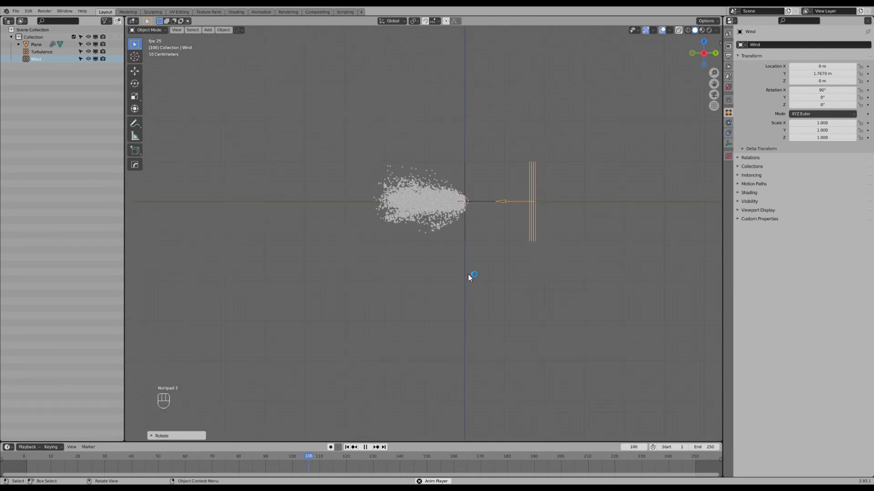
pyautogui.scroll(3, 459, 266)
pyautogui.keyDown('shift'); pyautogui.moveTo(462, 239); pyautogui.dragTo(515, 203, button='middle'); pyautogui.keyUp('shift')
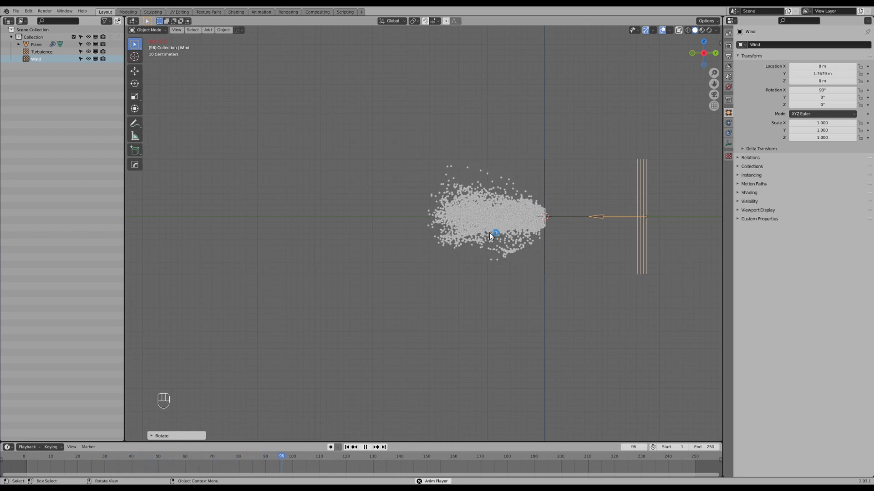
pyautogui.keyDown('shift'); pyautogui.moveTo(544, 226); pyautogui.dragTo(535, 218, button='middle'); pyautogui.keyUp('shift')
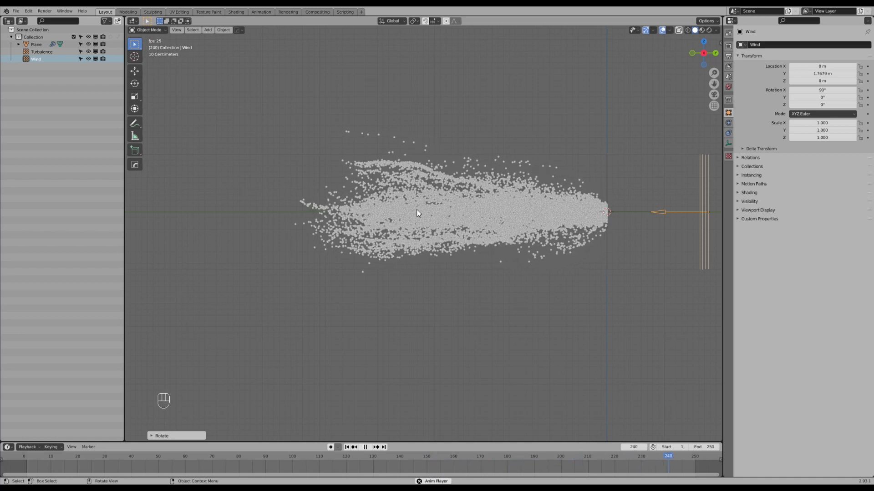
pyautogui.keyDown('shift'); pyautogui.moveTo(441, 214); pyautogui.dragTo(428, 213, button='middle'); pyautogui.keyUp('shift')
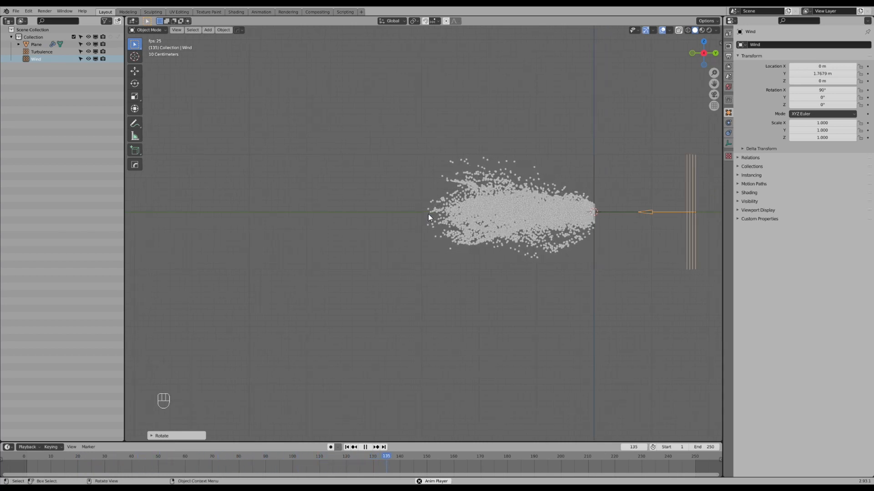
pyautogui.moveTo(428, 214); pyautogui.dragTo(443, 206, button='middle')
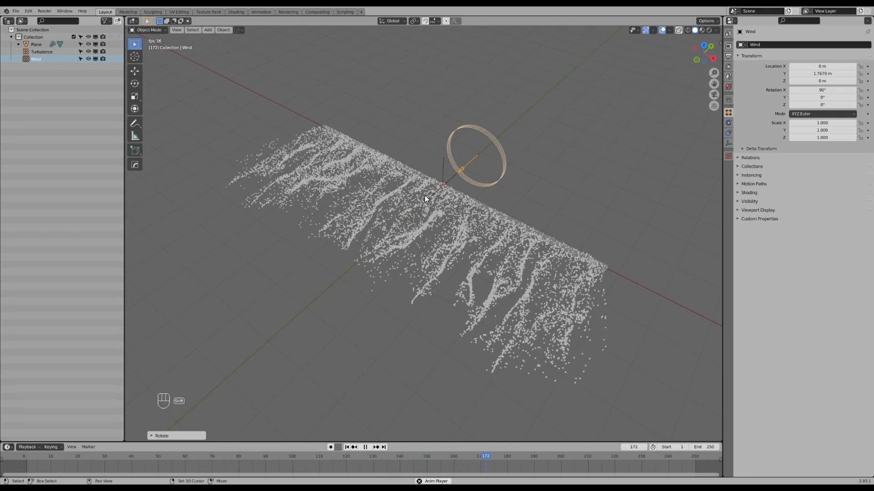
# Add a second plane at the scene origin and scale its mesh up roughly fivefold in Edit Mode.
pyautogui.hotkey('shift', 'a')
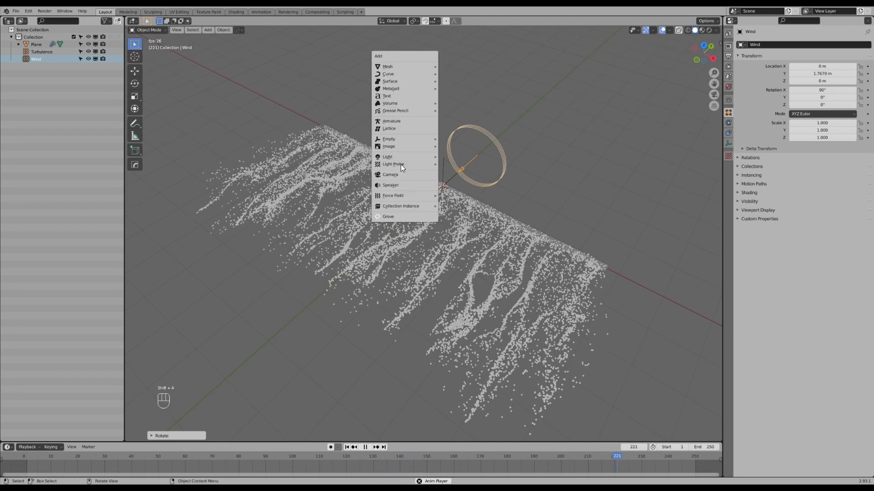
pyautogui.moveTo(394, 69)
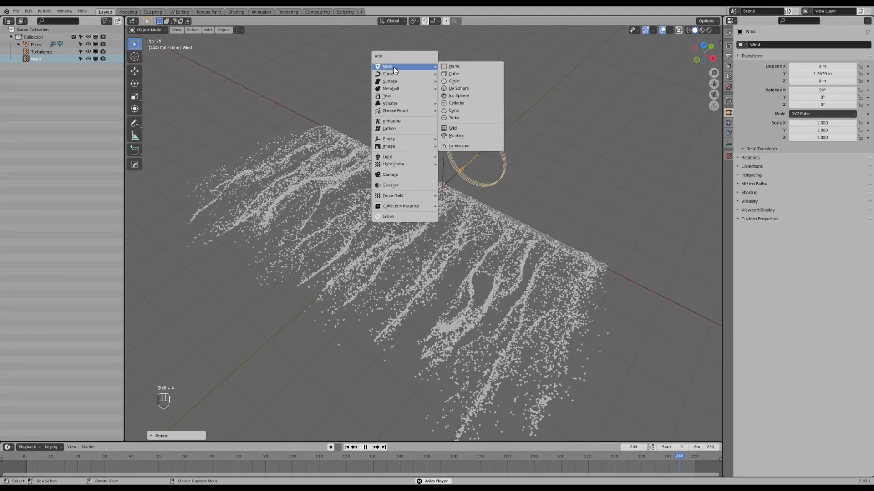
pyautogui.click(457, 67)
pyautogui.press('Tab')
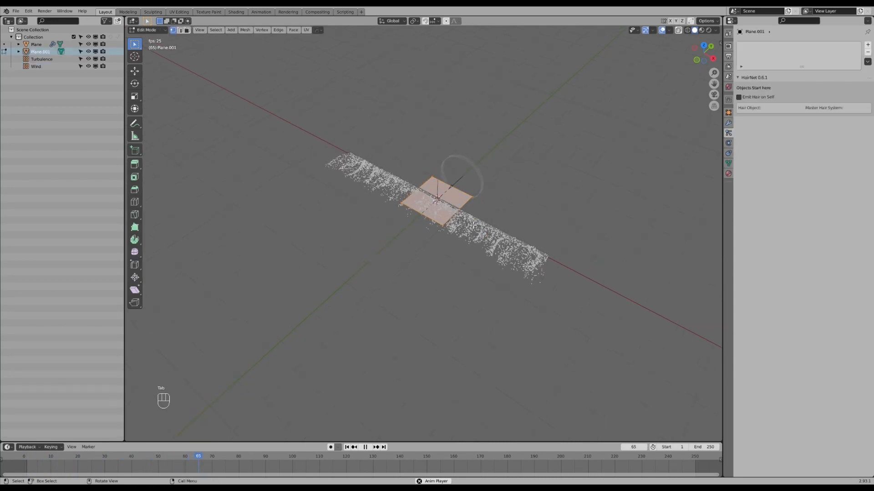
pyautogui.press('s')
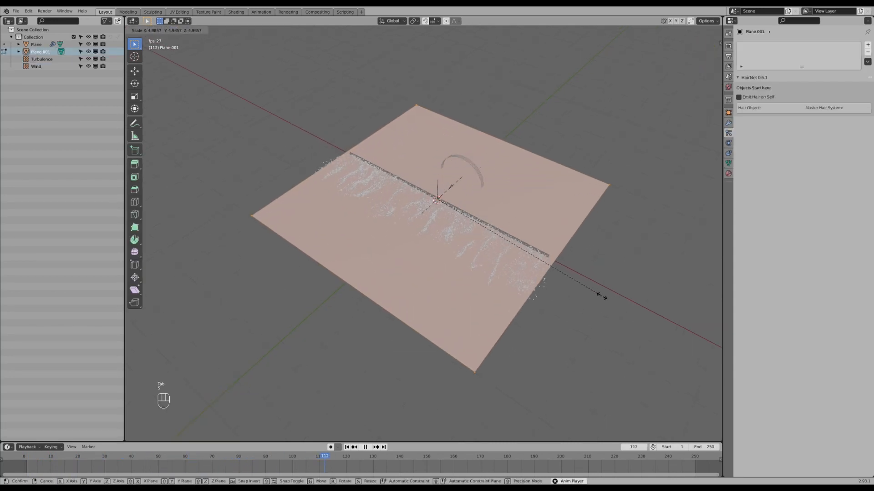
pyautogui.click(614, 303)
# Shift the large plane's mesh along the negative Y axis and adjust its edge behind the emitter along Y.
pyautogui.moveTo(615, 302); pyautogui.dragTo(544, 231, button='middle')
pyautogui.press('g')
pyautogui.press('y')
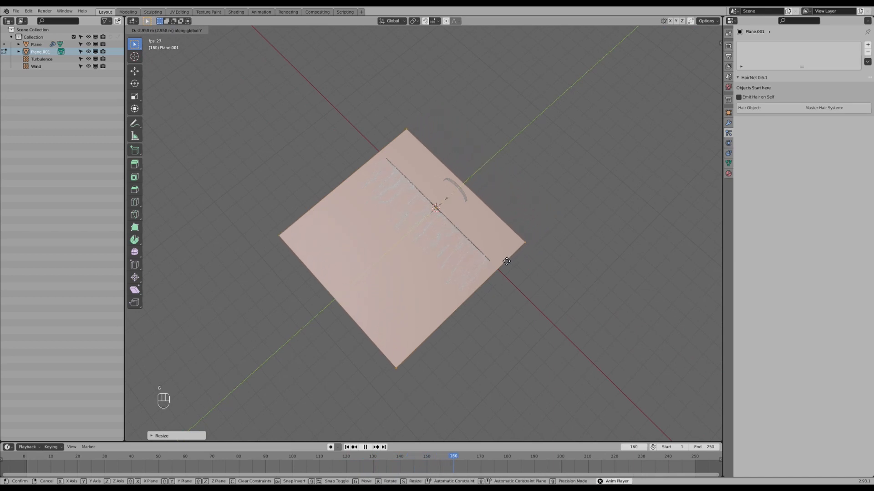
pyautogui.scroll(2, 487, 272)
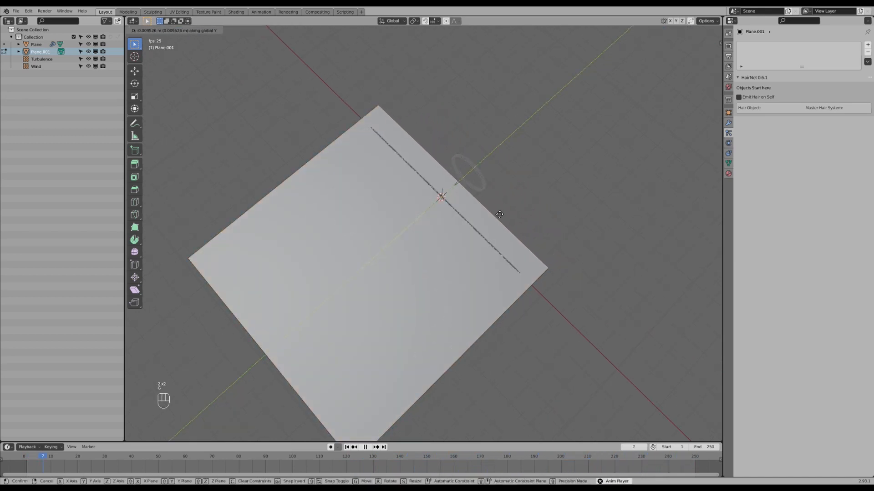
pyautogui.click(497, 217)
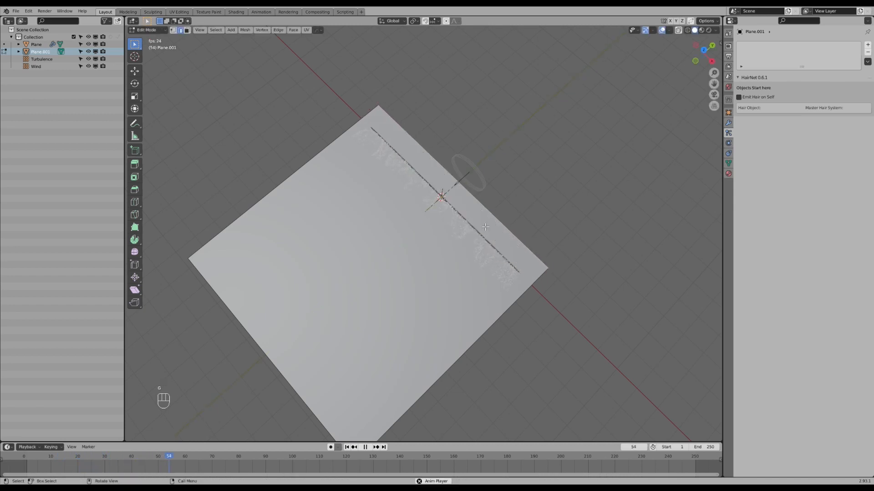
# Adjust the position of the large plane's far edge ahead of the particle stream, and return to Object Mode.
pyautogui.scroll(-2, 391, 275)
pyautogui.moveTo(377, 283); pyautogui.dragTo(372, 239, button='middle')
pyautogui.scroll(2, 373, 239)
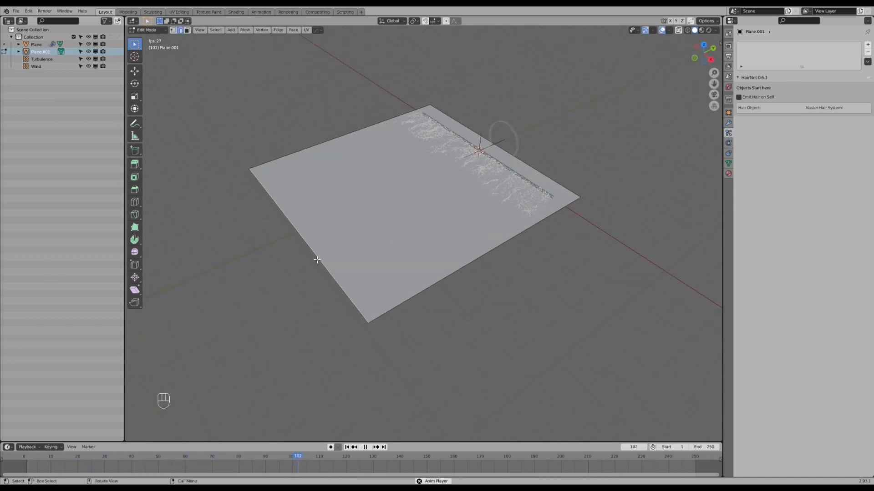
pyautogui.scroll(1, 439, 214)
pyautogui.click(425, 226)
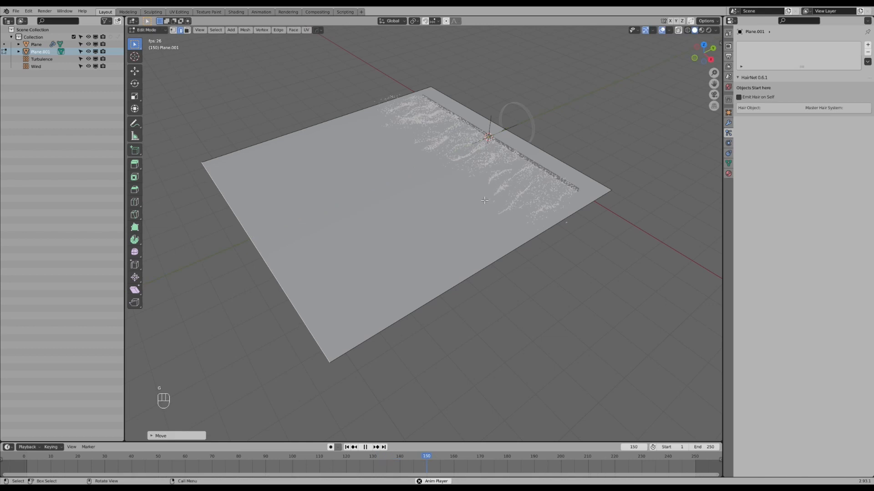
pyautogui.scroll(2, 447, 218)
pyautogui.press('Tab')
# Set the large plane's viewport display to Wire so the particles show through it.
pyautogui.keyDown('shift'); pyautogui.moveTo(422, 249); pyautogui.dragTo(473, 203, button='middle'); pyautogui.keyUp('shift')
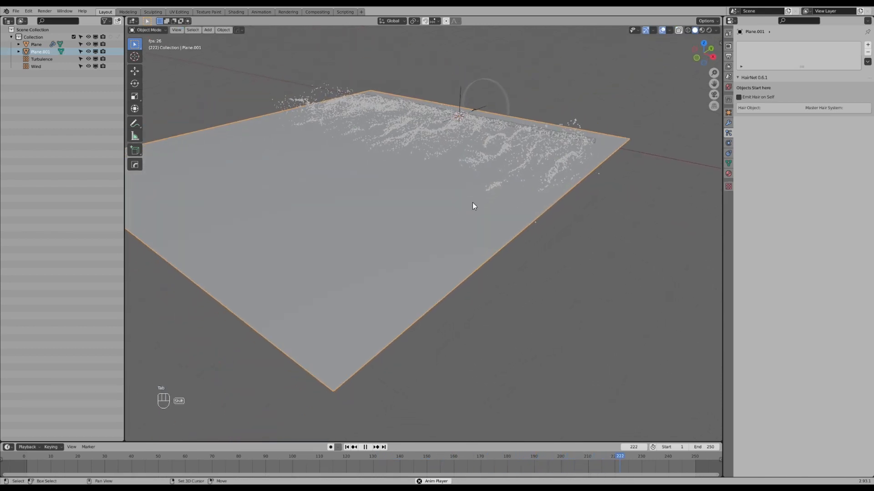
pyautogui.click(728, 113)
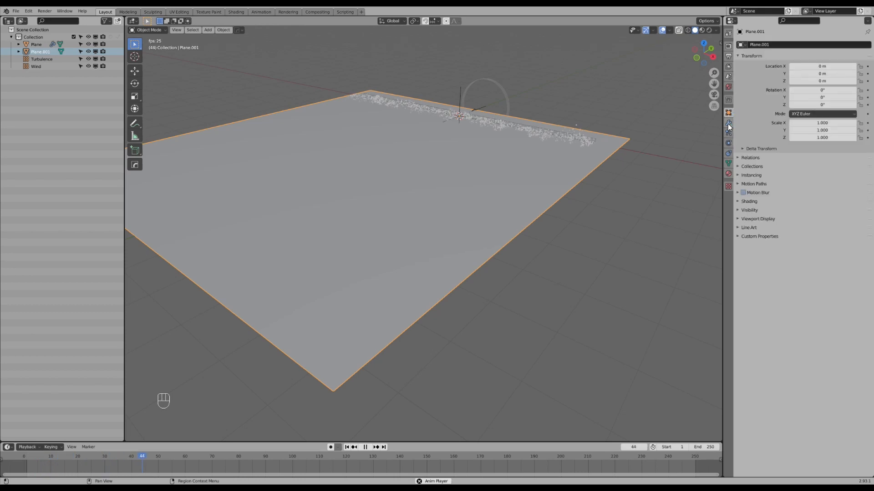
pyautogui.click(739, 219)
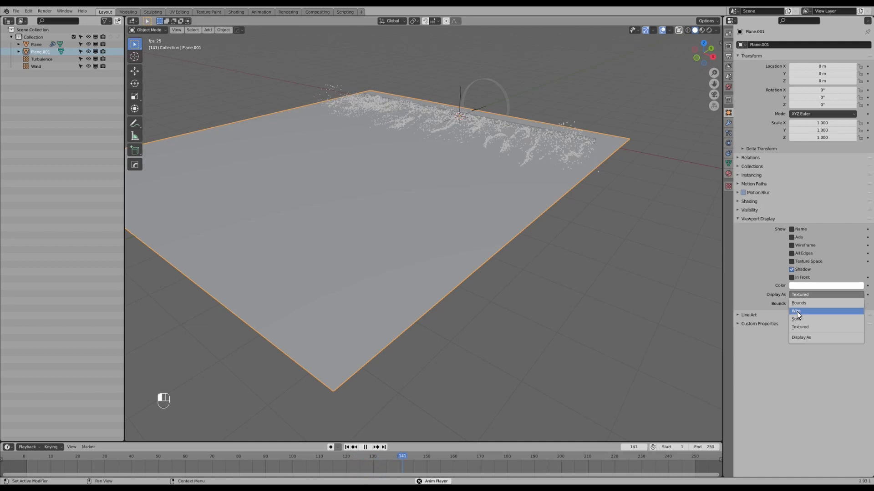
pyautogui.click(802, 313)
pyautogui.moveTo(600, 183); pyautogui.dragTo(537, 213, button='middle')
pyautogui.moveTo(537, 213); pyautogui.dragTo(527, 191, button='middle')
# Enable a Force-type force field on the large plane and set its shape to Surface.
pyautogui.click(728, 144)
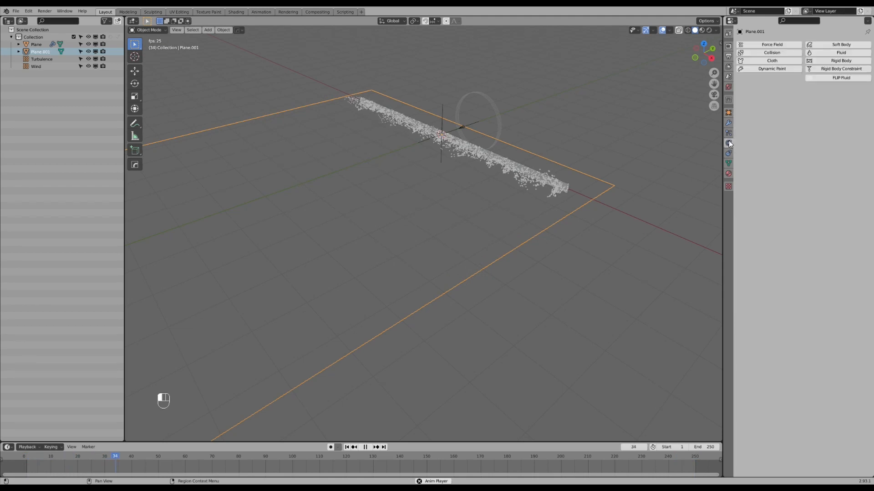
pyautogui.click(768, 45)
pyautogui.moveTo(423, 202)
pyautogui.mouseDown(button='middle')
pyautogui.moveTo(463, 196)
pyautogui.moveTo(421, 193)
pyautogui.mouseUp(button='middle')
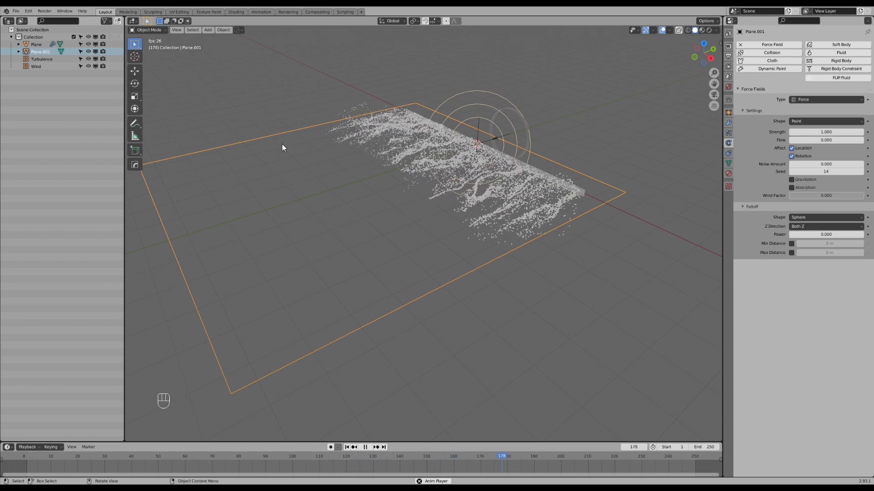
pyautogui.moveTo(266, 157); pyautogui.dragTo(321, 181, button='middle')
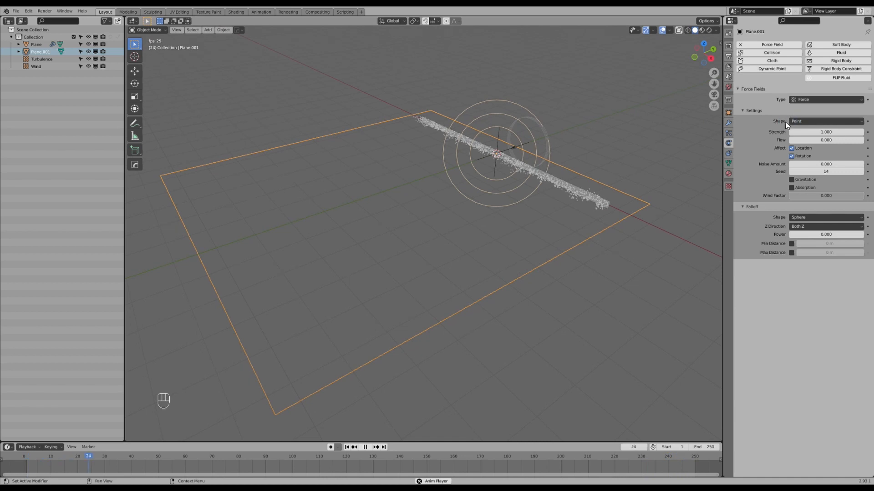
pyautogui.click(809, 121)
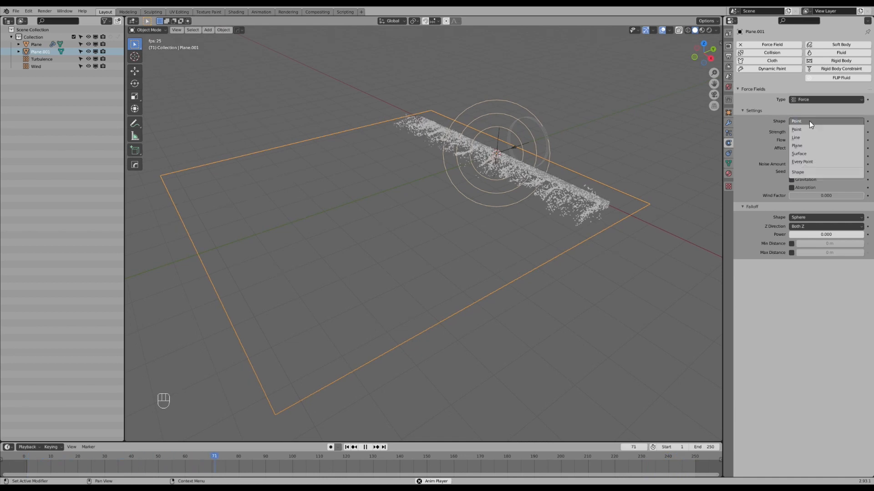
pyautogui.click(806, 152)
# Set the large plane's force field strength to -1 and check the particle stream in the right side view and in perspective.
pyautogui.moveTo(709, 179); pyautogui.dragTo(601, 209, button='middle')
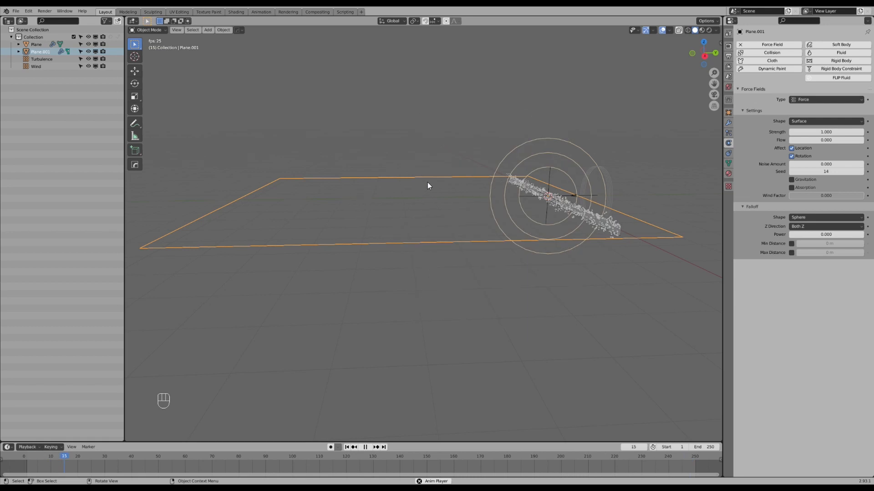
pyautogui.moveTo(553, 197); pyautogui.dragTo(452, 195, button='middle')
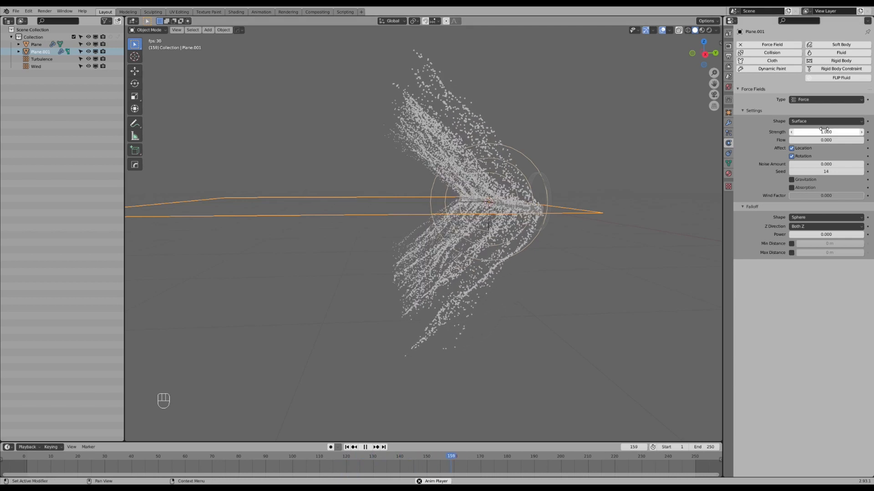
pyautogui.moveTo(384, 228); pyautogui.dragTo(386, 212, button='middle')
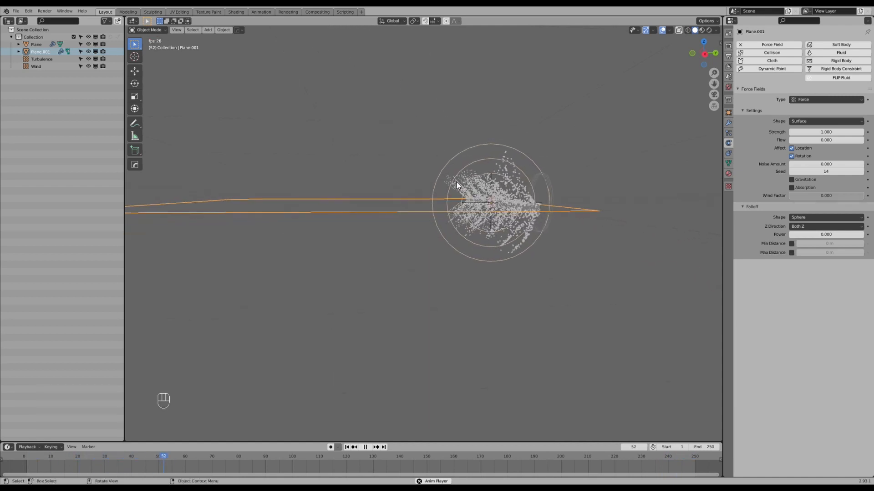
pyautogui.moveTo(457, 182); pyautogui.dragTo(465, 188, button='middle')
pyautogui.click(823, 131)
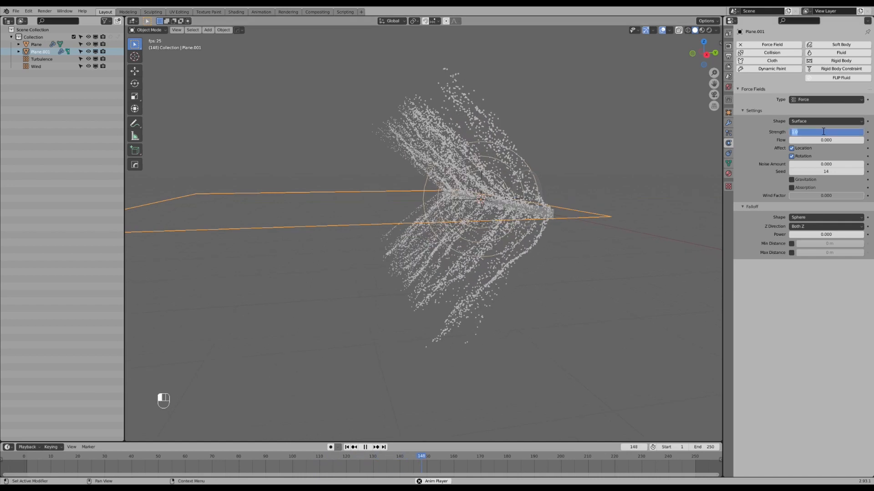
pyautogui.write('-1')
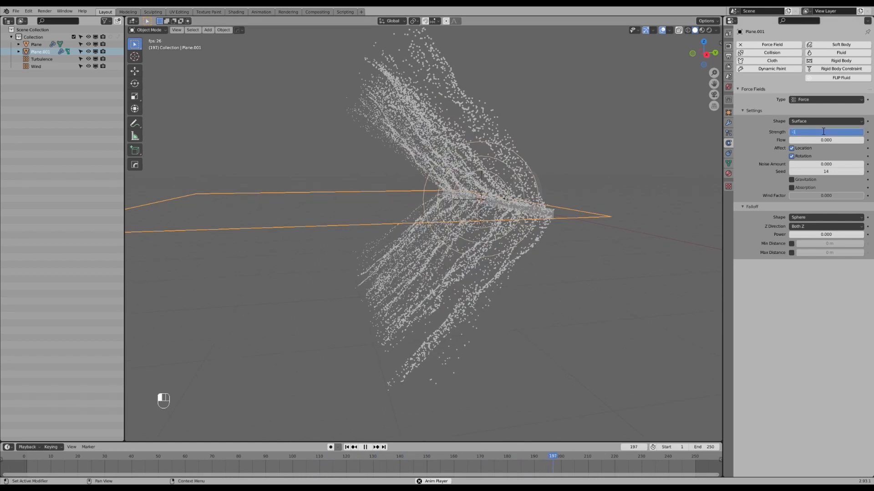
pyautogui.press('Return')
pyautogui.moveTo(556, 206)
pyautogui.mouseDown(button='middle')
pyautogui.moveTo(537, 218)
pyautogui.moveTo(549, 219)
pyautogui.moveTo(540, 206)
pyautogui.mouseUp(button='middle')
pyautogui.press('KP_3')
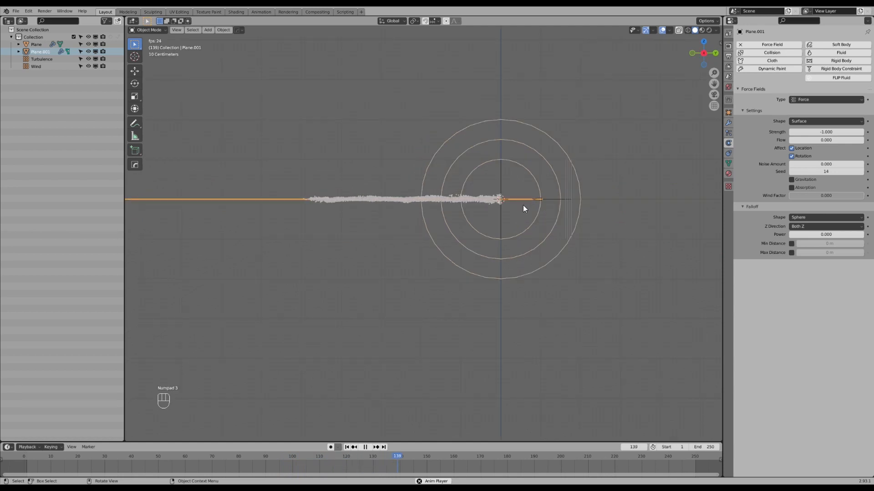
pyautogui.keyDown('shift'); pyautogui.moveTo(438, 194); pyautogui.dragTo(493, 191, button='middle'); pyautogui.keyUp('shift')
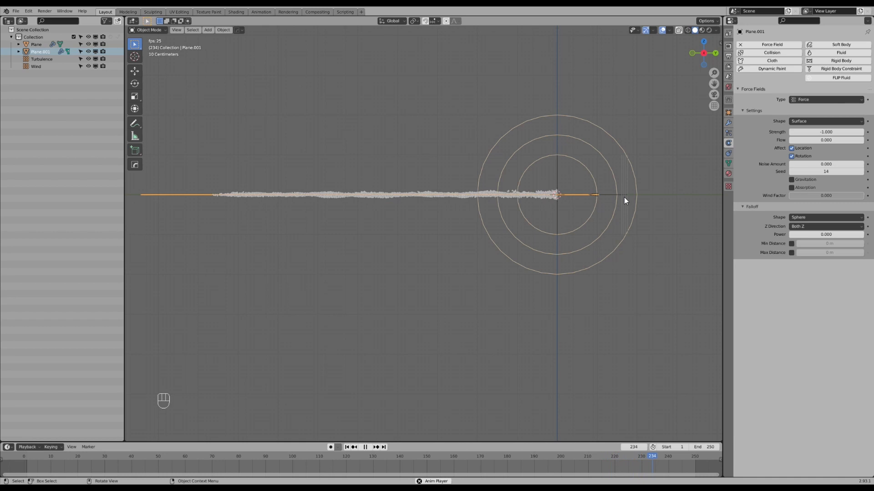
pyautogui.moveTo(311, 201); pyautogui.dragTo(395, 222, button='middle')
pyautogui.scroll(1, 392, 241)
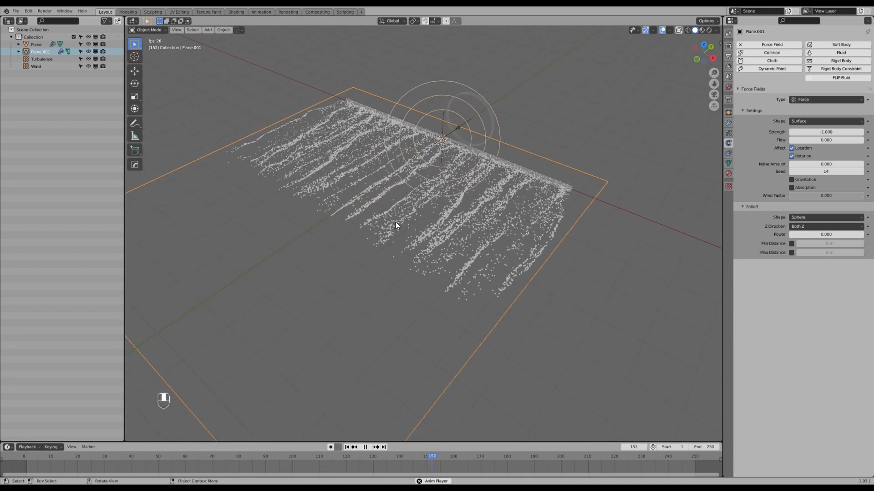
# Select the Turbulence force field and set its strength to 3 and its flow to 2.
pyautogui.click(442, 125)
pyautogui.keyDown('shift'); pyautogui.moveTo(424, 206); pyautogui.dragTo(484, 194, button='middle'); pyautogui.keyUp('shift')
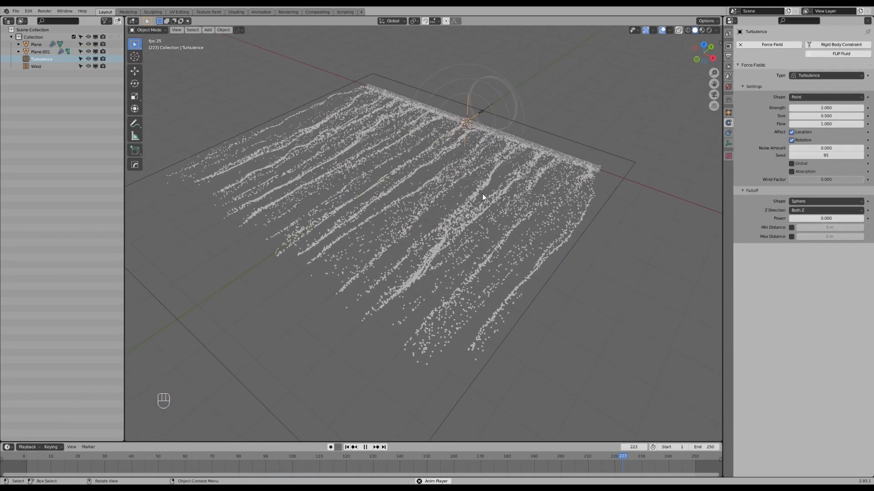
pyautogui.click(827, 108)
pyautogui.write('3')
pyautogui.press('Return')
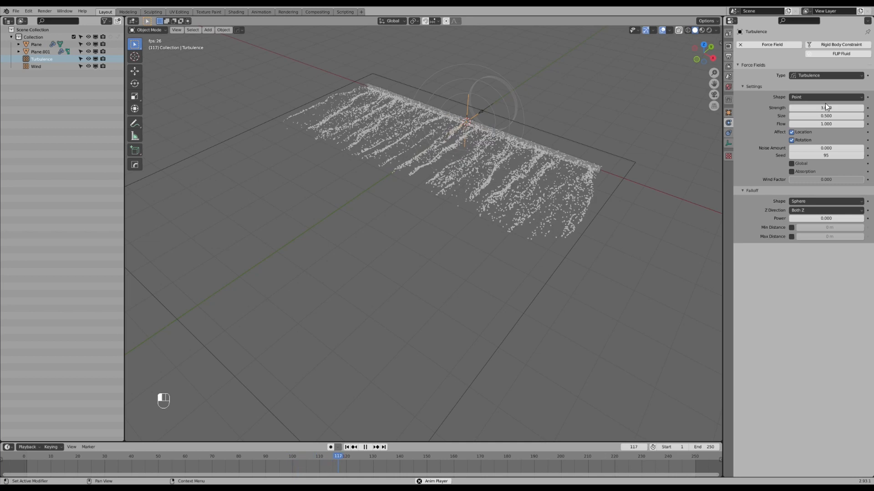
pyautogui.click(825, 125)
pyautogui.write('2')
pyautogui.press('Return')
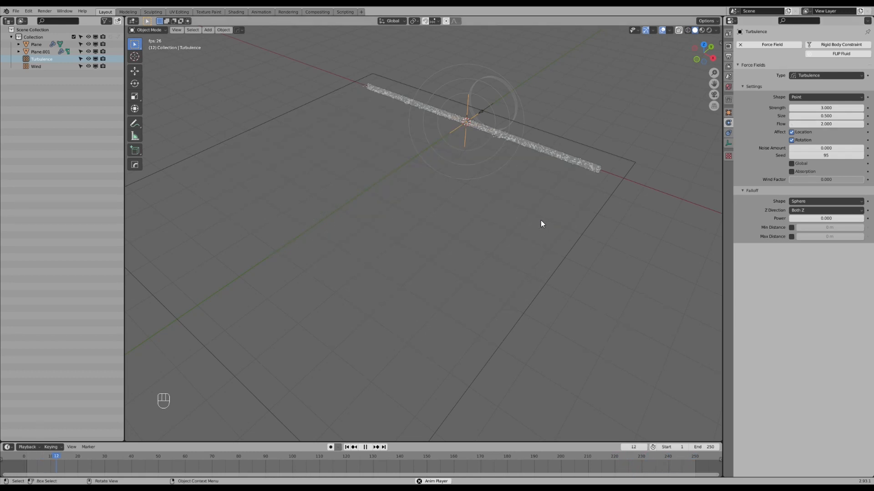
# Inspect the particle strands up close during playback and set the Turbulence strength to 2.5.
pyautogui.moveTo(540, 220); pyautogui.dragTo(519, 231, button='middle')
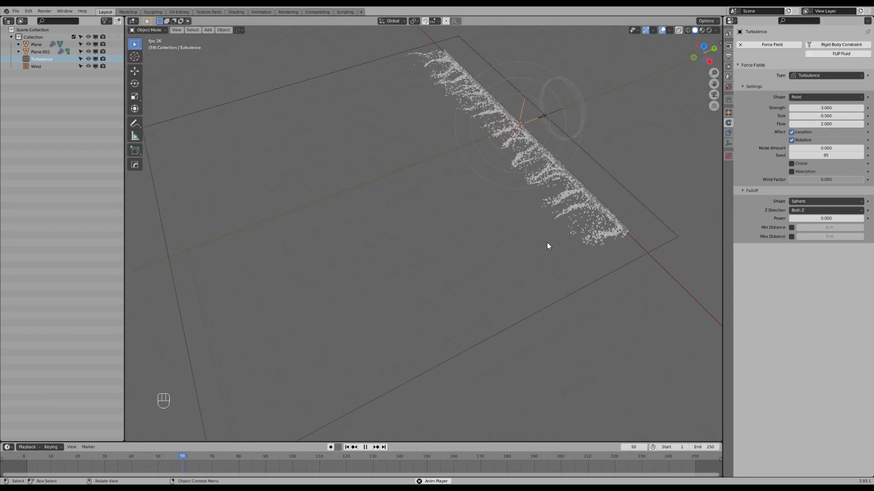
pyautogui.moveTo(560, 258); pyautogui.dragTo(546, 259, button='middle')
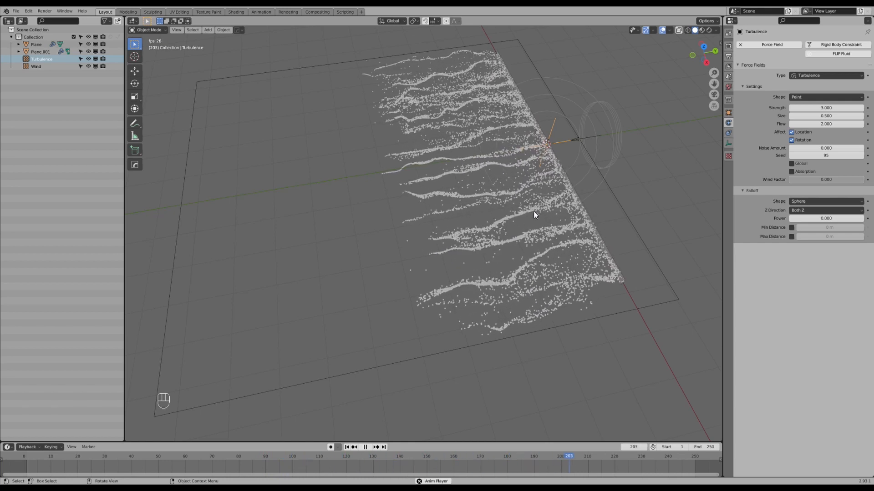
pyautogui.moveTo(400, 221); pyautogui.dragTo(455, 258, button='middle')
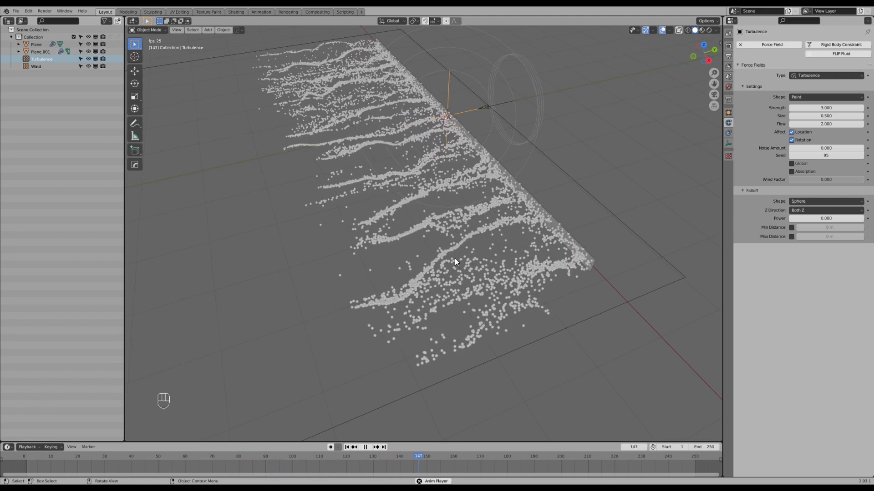
pyautogui.moveTo(457, 251); pyautogui.dragTo(459, 267, button='middle')
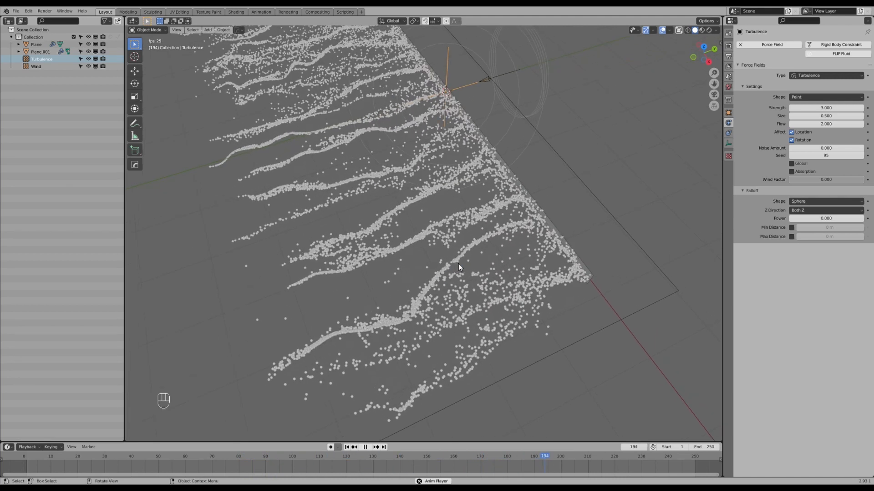
pyautogui.click(827, 108)
pyautogui.write('2')
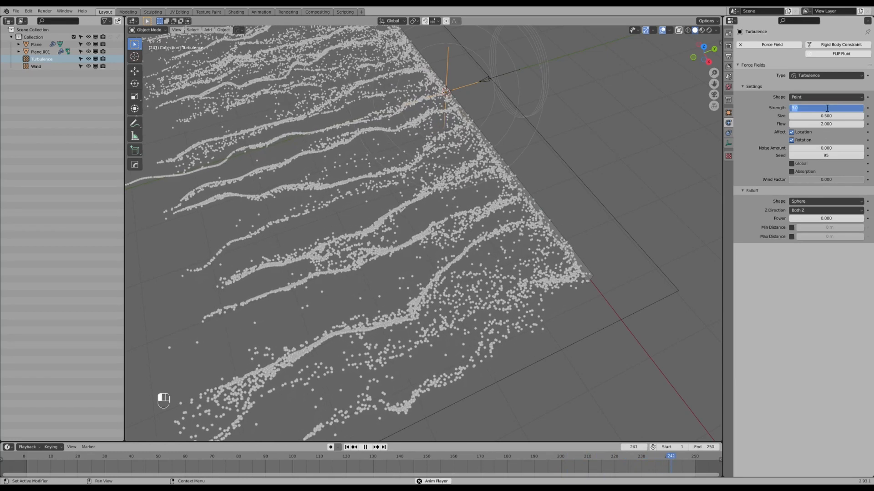
pyautogui.press('Return')
# Select the Wind force field and set its strength to 1.5.
pyautogui.moveTo(457, 170)
pyautogui.mouseDown(button='middle')
pyautogui.moveTo(441, 178)
pyautogui.moveTo(465, 179)
pyautogui.mouseUp(button='middle')
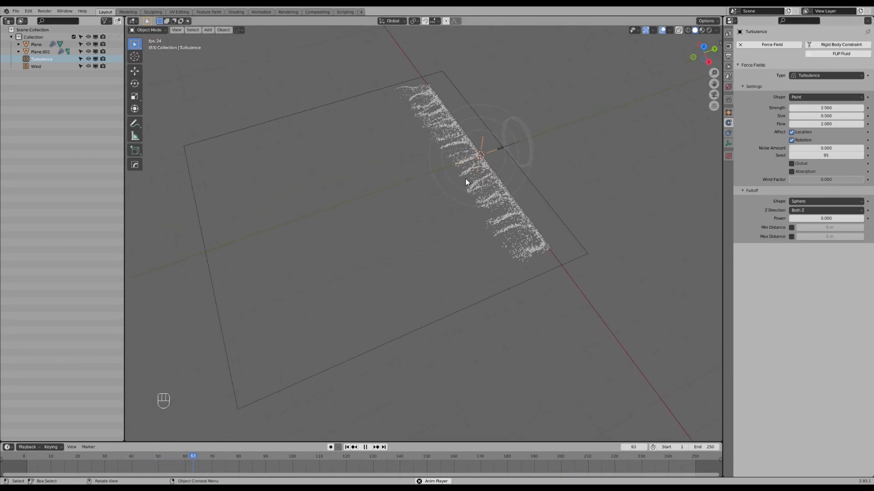
pyautogui.click(526, 138)
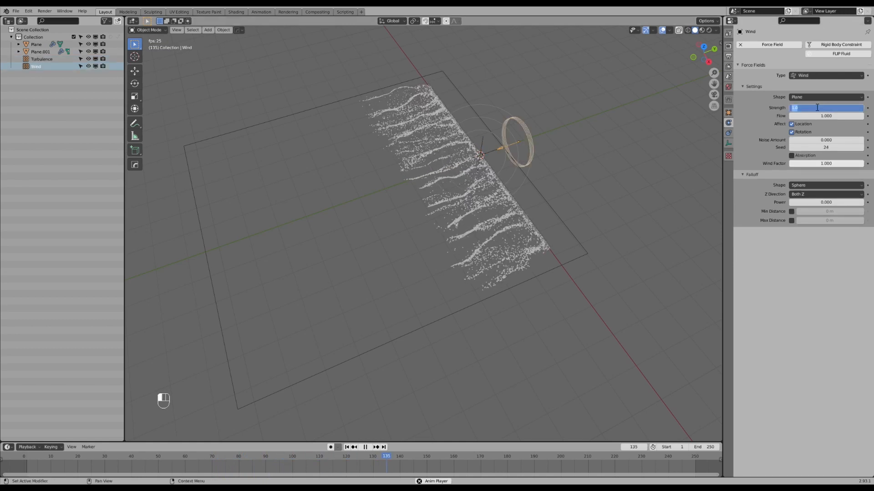
pyautogui.press('Return')
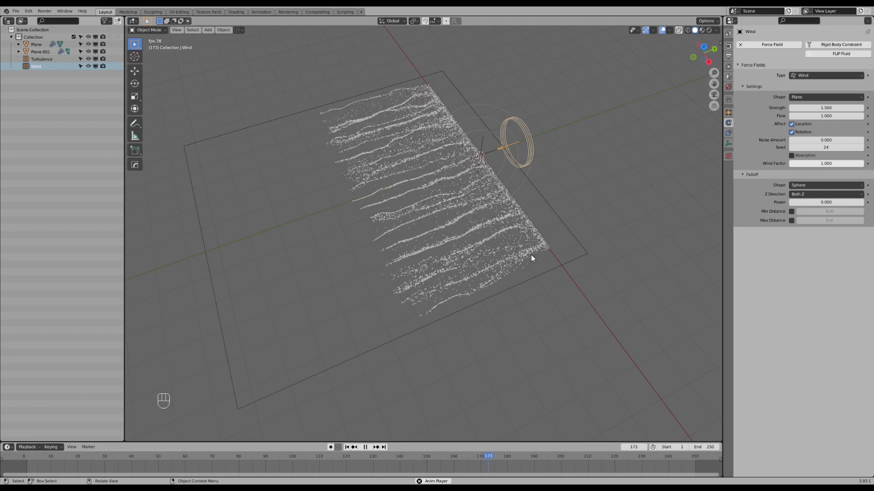
# Stop the playback, select the narrow emitter plane and set its particle number to 100000.
pyautogui.moveTo(531, 255); pyautogui.dragTo(551, 246, button='middle')
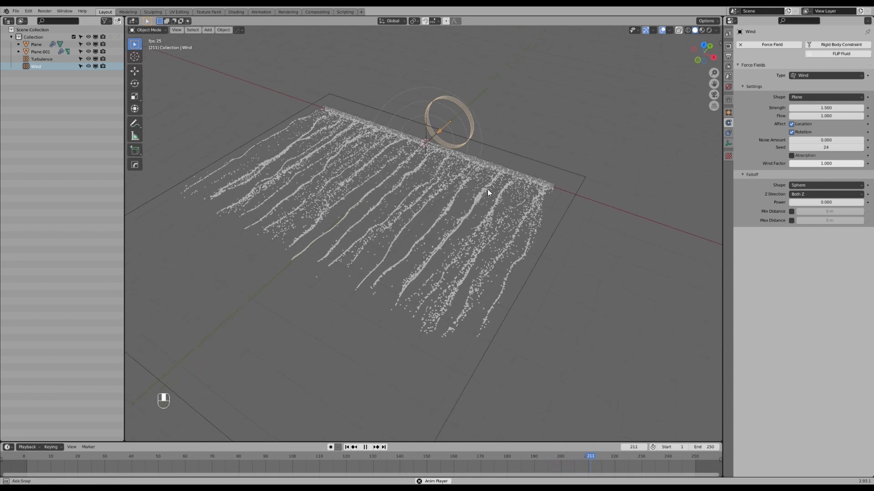
pyautogui.moveTo(488, 190); pyautogui.dragTo(487, 186, button='middle')
pyautogui.press('Escape')
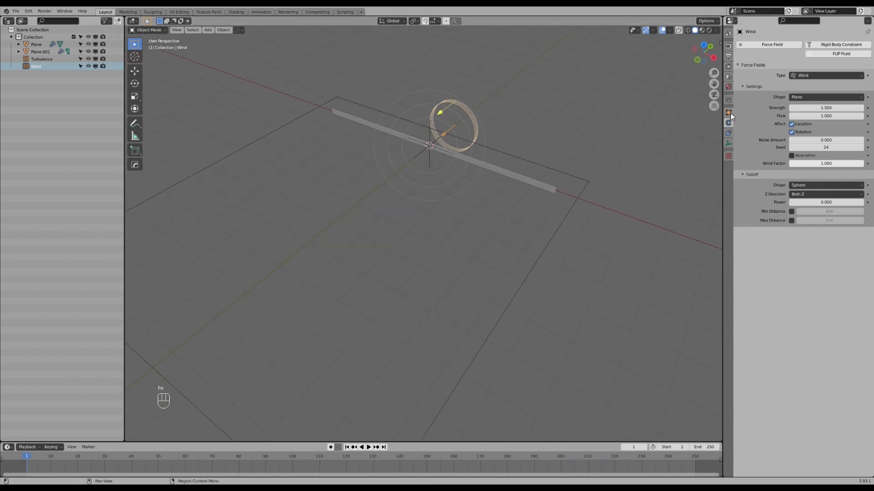
pyautogui.click(549, 186)
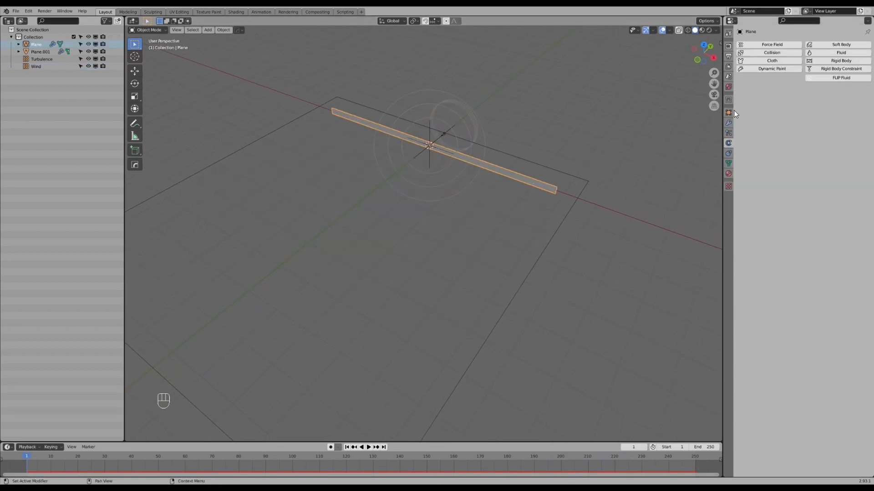
pyautogui.click(729, 132)
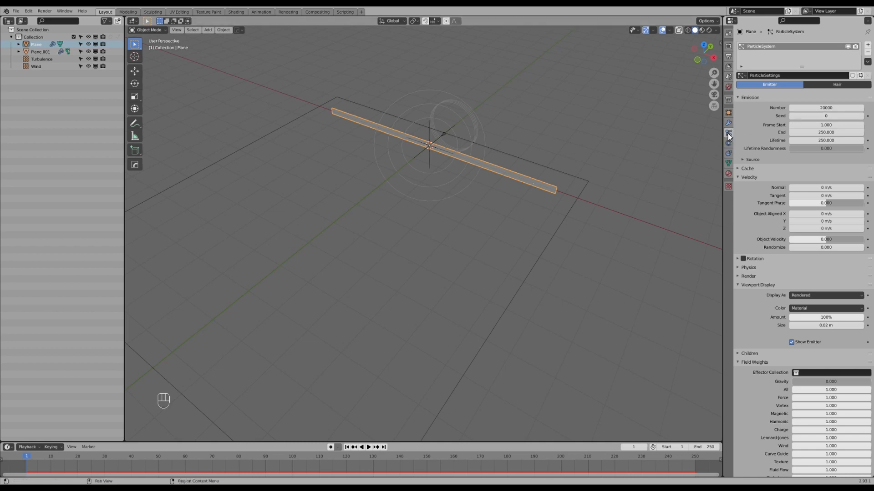
pyautogui.click(815, 106)
pyautogui.write('100')
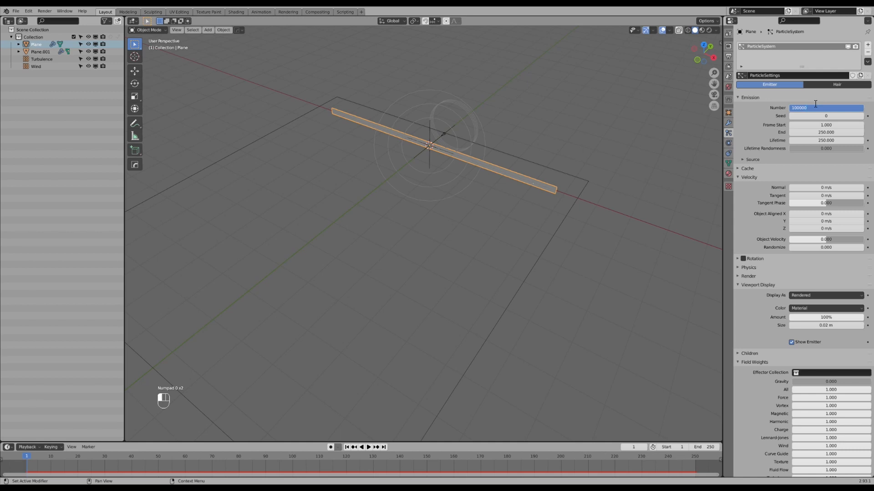
pyautogui.press('Return')
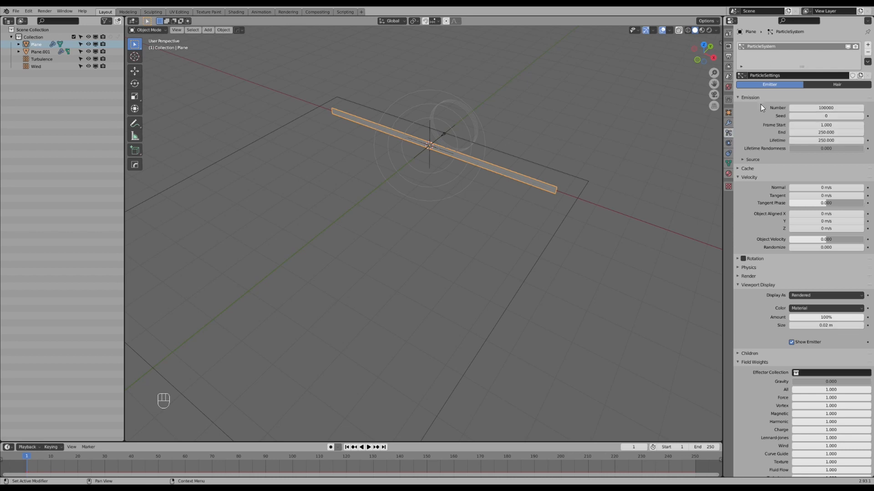
# Set the scene's output frame rate to 25 fps.
pyautogui.click(728, 57)
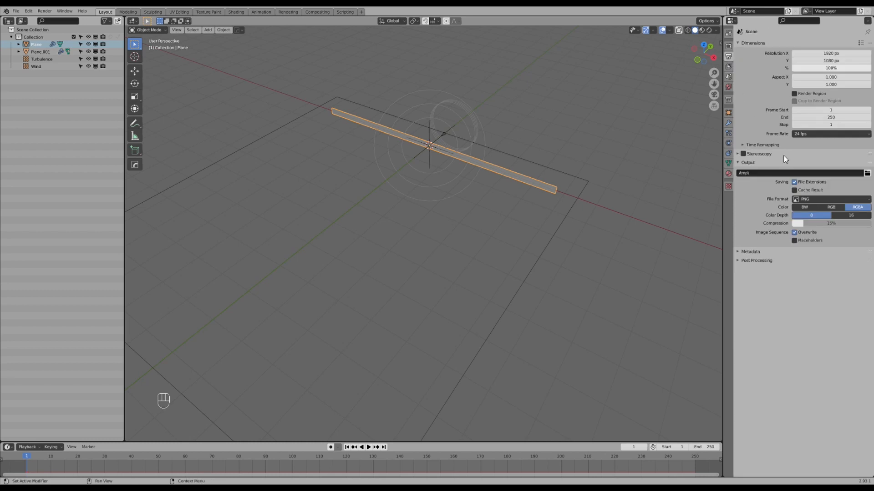
pyautogui.click(813, 135)
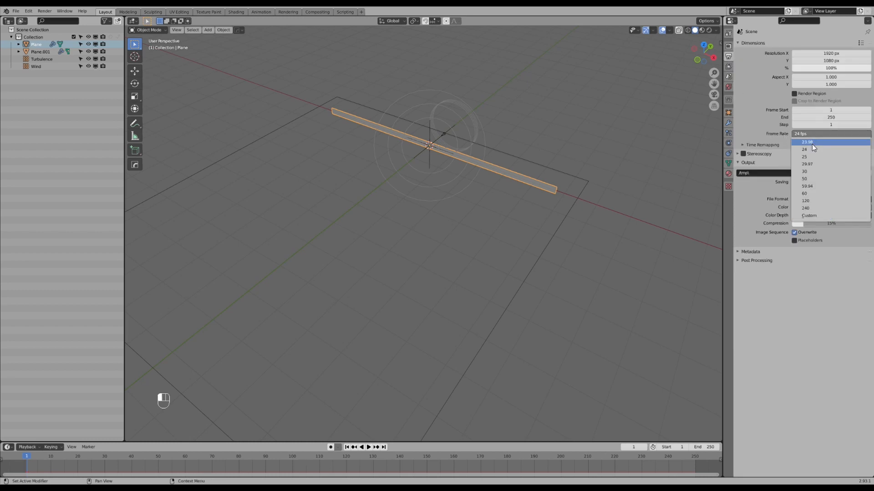
pyautogui.click(813, 156)
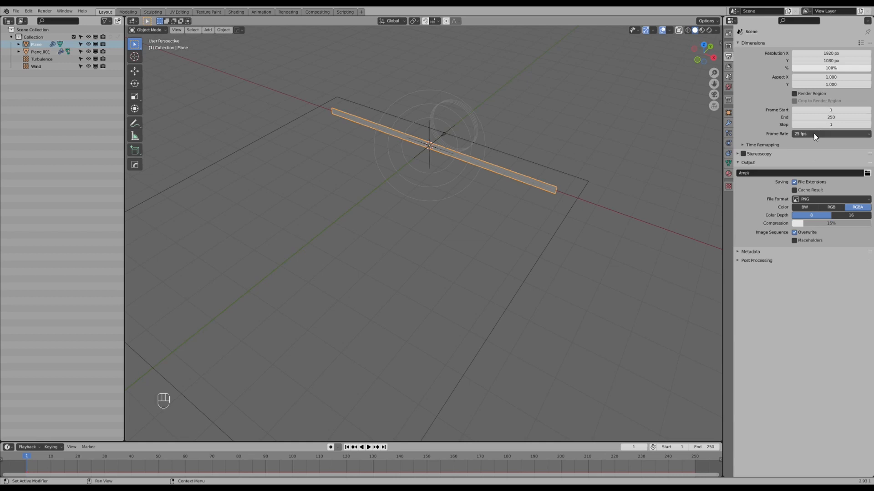
# Bake the emitter plane's particle simulation from its cache settings.
pyautogui.click(728, 135)
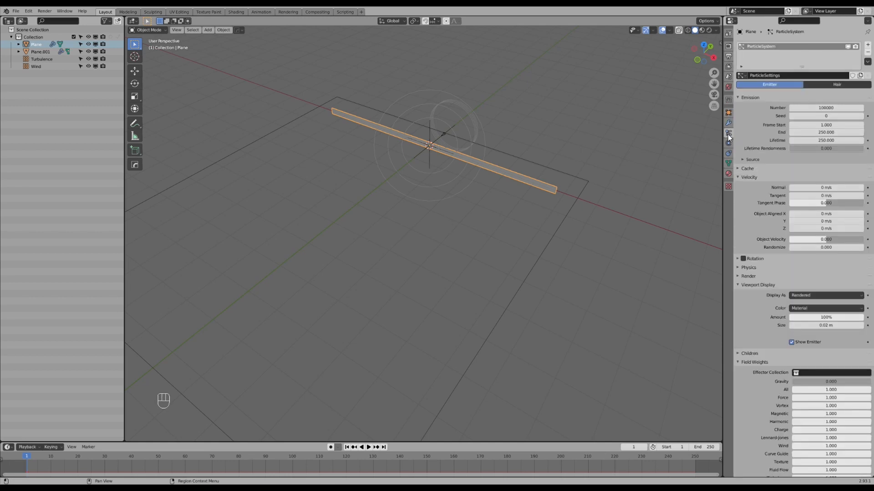
pyautogui.click(737, 269)
pyautogui.click(737, 269)
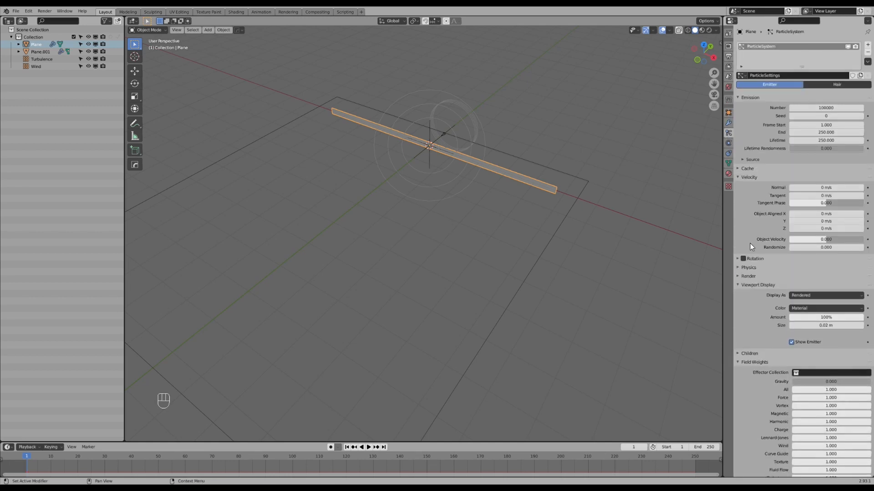
pyautogui.click(746, 169)
pyautogui.click(776, 247)
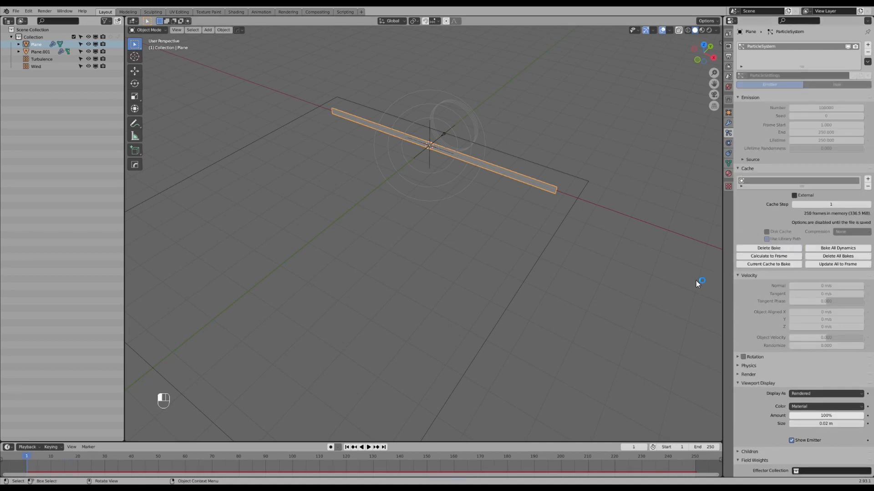
# Go to frame 220 and examine the baked particle strands.
pyautogui.press('space')
pyautogui.moveTo(243, 465); pyautogui.dragTo(614, 422)
pyautogui.keyDown('shift'); pyautogui.moveTo(445, 249); pyautogui.dragTo(478, 263, button='middle'); pyautogui.keyUp('shift')
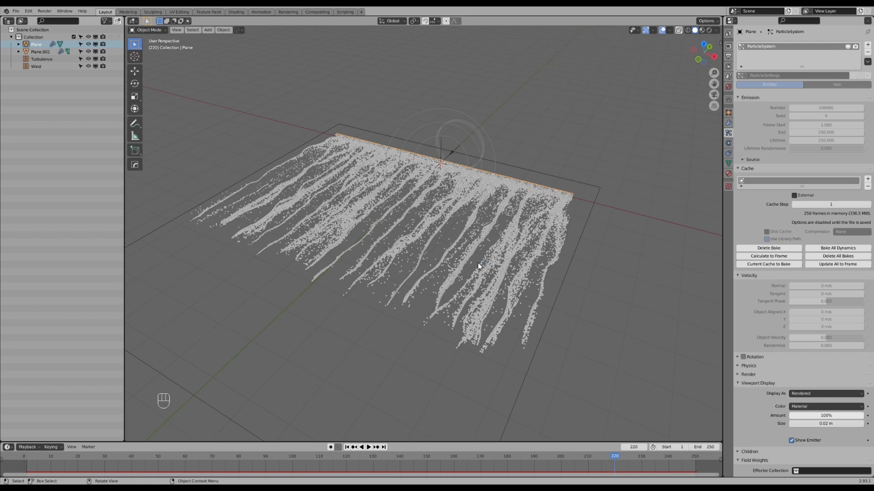
pyautogui.moveTo(531, 222)
pyautogui.mouseDown(button='middle')
pyautogui.moveTo(536, 215)
pyautogui.moveTo(521, 220)
pyautogui.mouseUp(button='middle')
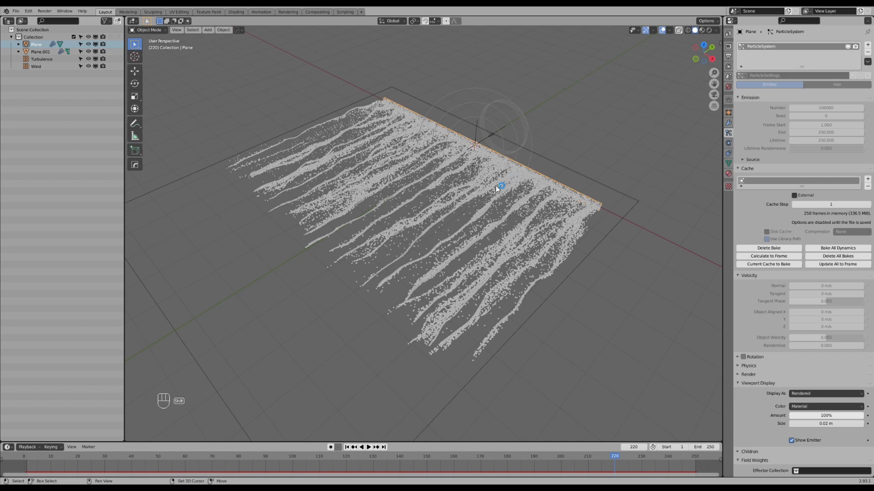
pyautogui.keyDown('shift'); pyautogui.moveTo(470, 206); pyautogui.dragTo(470, 212, button='middle'); pyautogui.keyUp('shift')
# Add a new mesh plane at the scene's 3D cursor.
pyautogui.hotkey('shift', 'a')
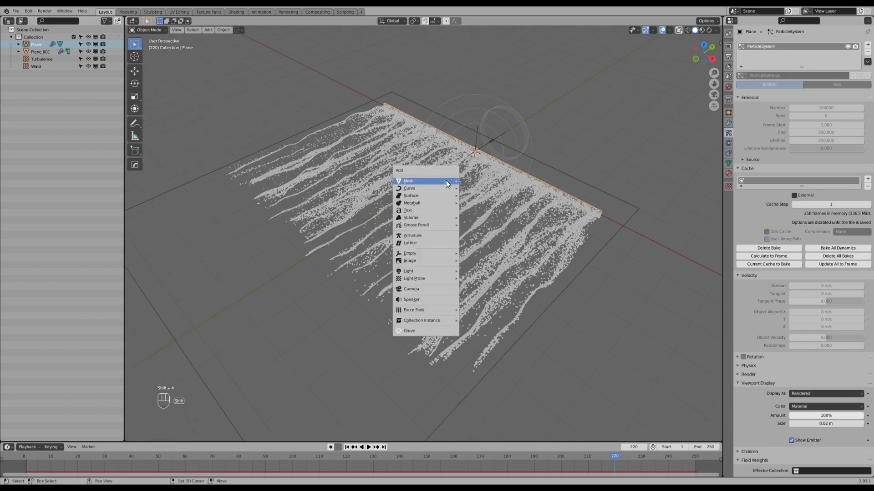
pyautogui.moveTo(446, 180)
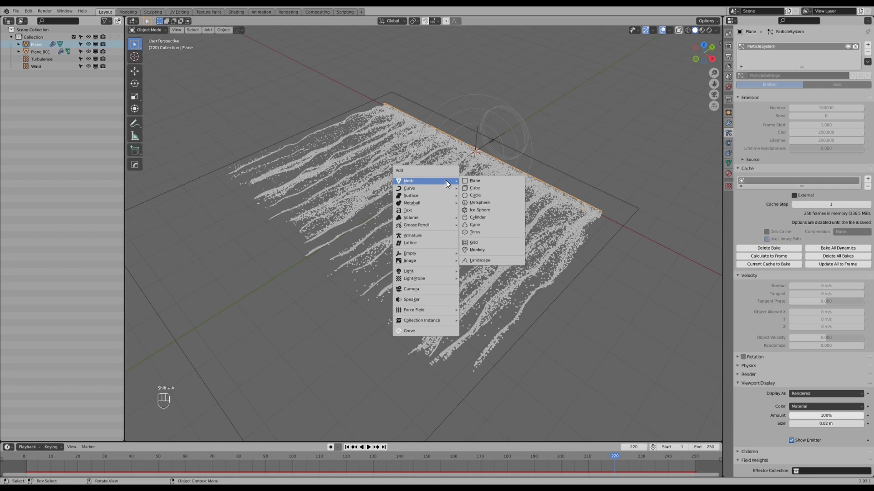
pyautogui.click(488, 183)
pyautogui.keyDown('shift'); pyautogui.moveTo(495, 163); pyautogui.dragTo(474, 225, button='middle'); pyautogui.keyUp('shift')
pyautogui.scroll(3, 475, 226)
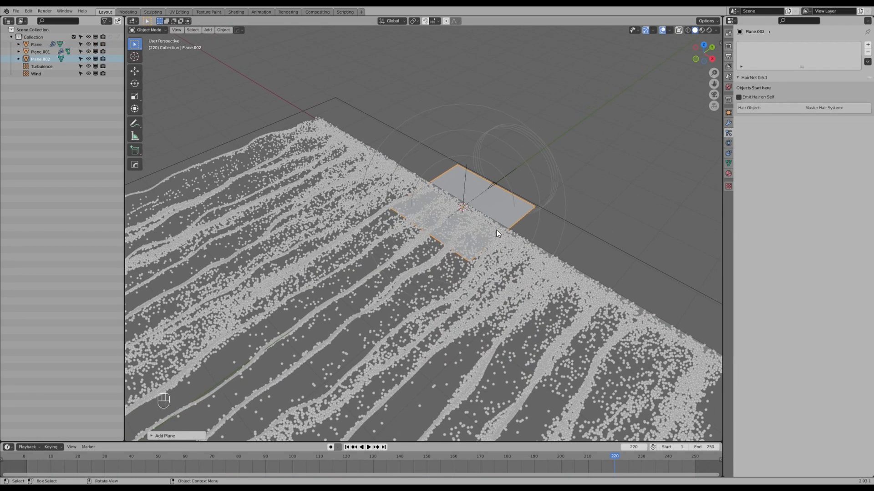
# Merge all vertices of the new plane at the center into a single vertex and return to Object Mode.
pyautogui.press('Tab')
pyautogui.press('m')
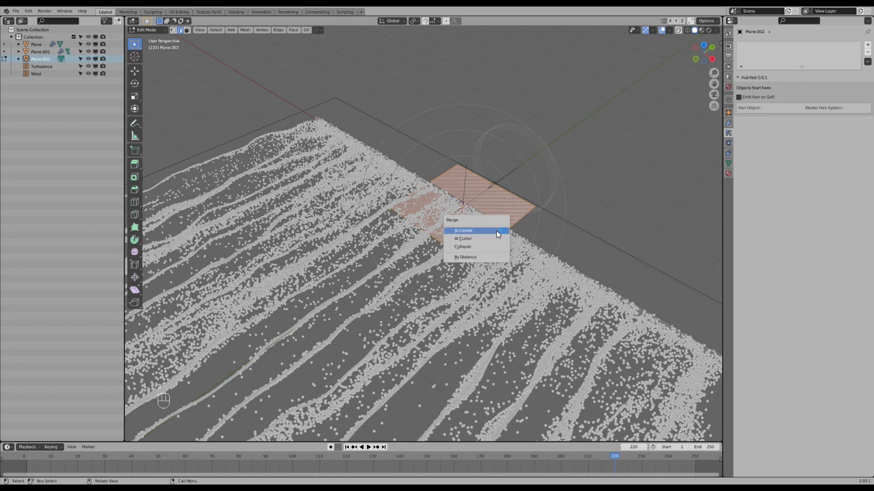
pyautogui.click(459, 231)
pyautogui.keyDown('shift'); pyautogui.moveTo(506, 231); pyautogui.dragTo(498, 242, button='middle'); pyautogui.keyUp('shift')
pyautogui.scroll(1, 499, 240)
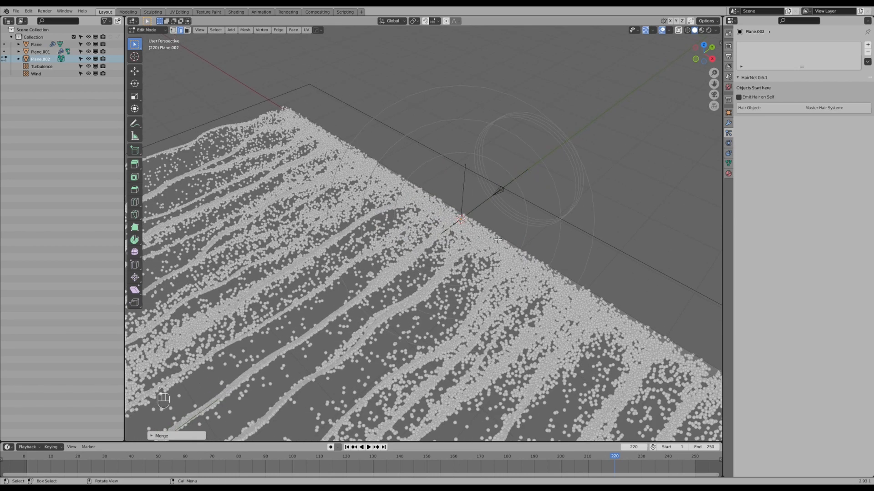
pyautogui.scroll(-1, 483, 240)
pyautogui.scroll(2, 483, 241)
pyautogui.press('1')
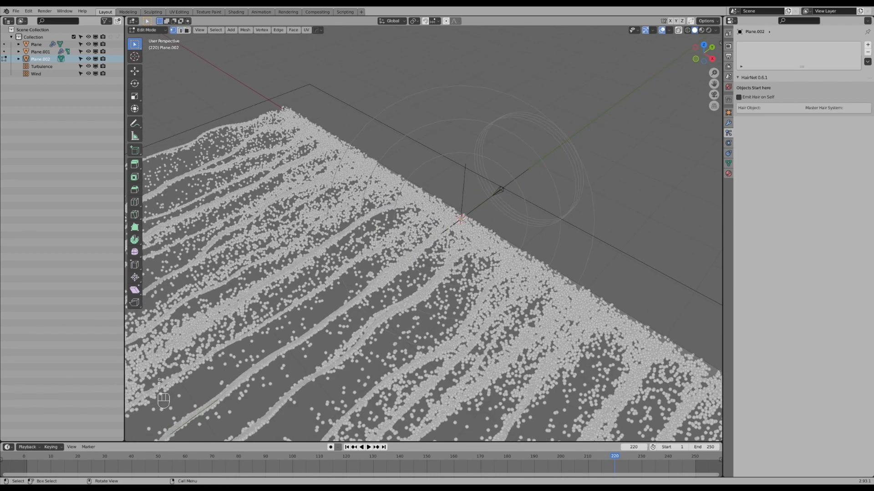
pyautogui.scroll(-2, 481, 210)
pyautogui.moveTo(481, 211); pyautogui.dragTo(475, 246, button='middle')
pyautogui.press('Tab')
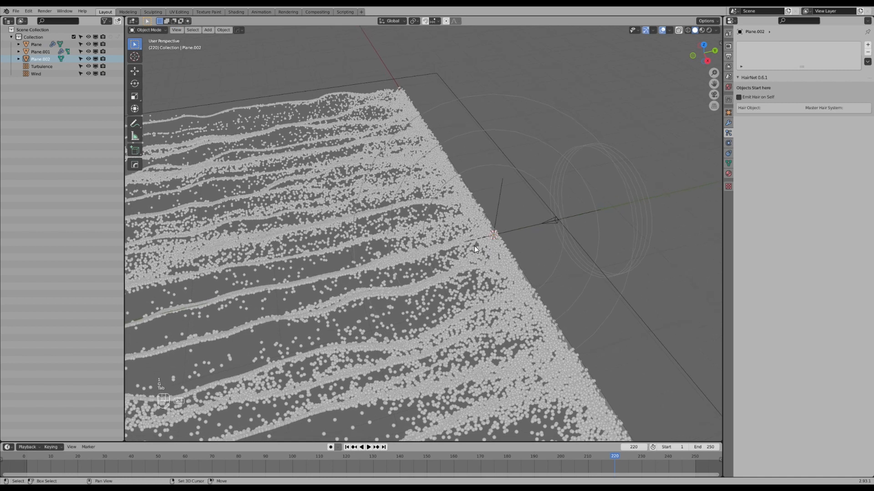
pyautogui.press('g')
pyautogui.rightClick(509, 211)
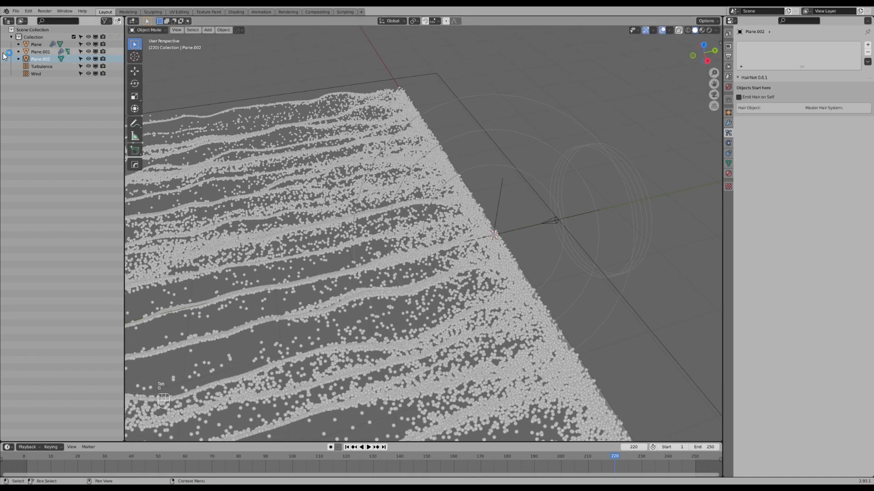
# Rename the single-vertex object to ParticlesVertex.
pyautogui.doubleClick(40, 59)
pyautogui.press('ctrl')
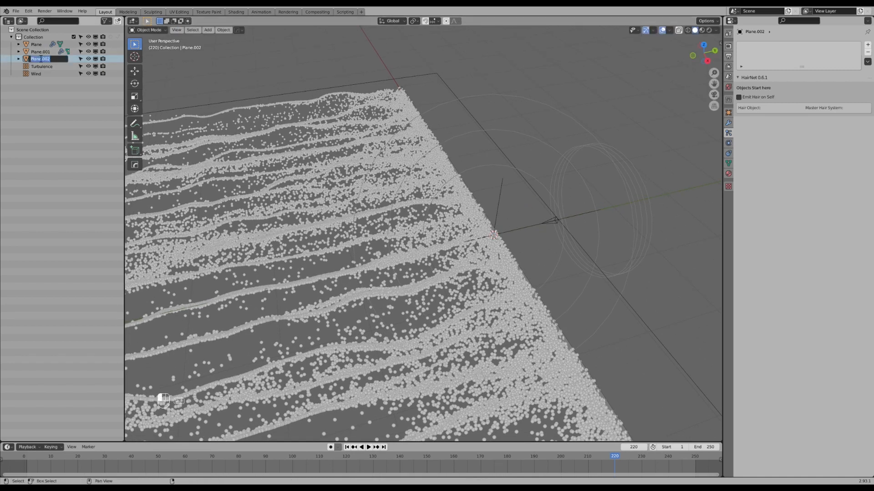
pyautogui.write('ParticlesVertex')
pyautogui.press('Return')
# Add a Particle Instance modifier to the ParticlesVertex object.
pyautogui.moveTo(319, 159); pyautogui.dragTo(439, 216, button='middle')
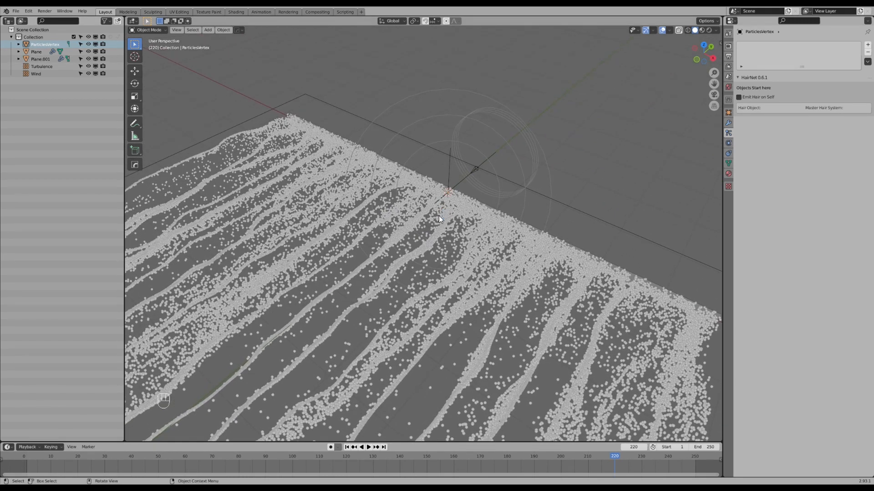
pyautogui.click(728, 122)
pyautogui.click(780, 44)
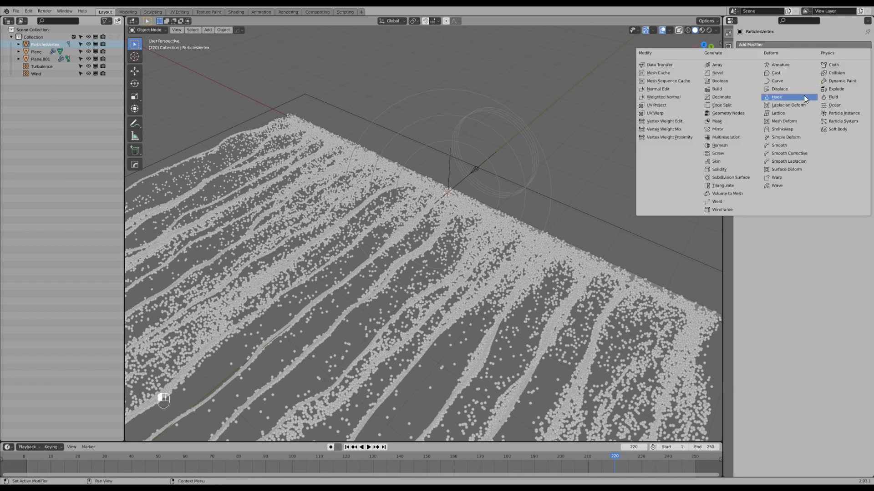
pyautogui.click(840, 113)
# Set the emitter object Plane as the Particle Instance modifier's source object.
pyautogui.scroll(-1, 567, 160)
pyautogui.moveTo(569, 162); pyautogui.dragTo(438, 184, button='middle')
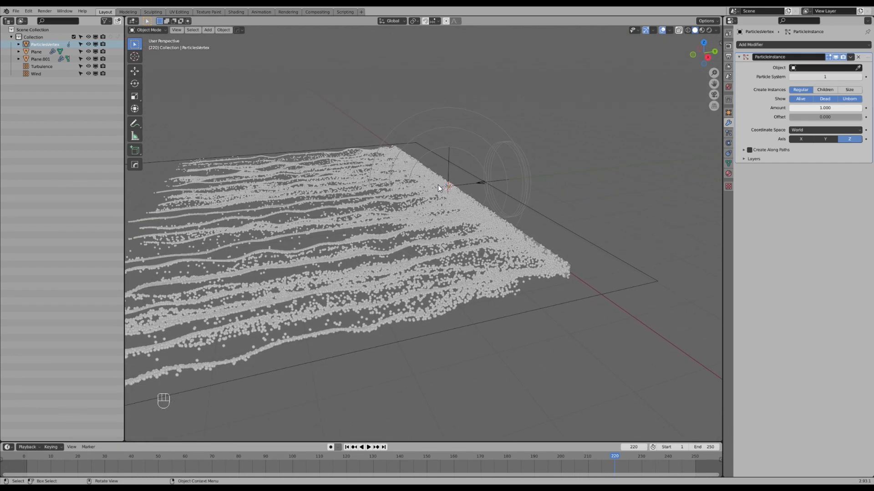
pyautogui.scroll(1, 470, 219)
pyautogui.moveTo(472, 218); pyautogui.dragTo(457, 262, button='middle')
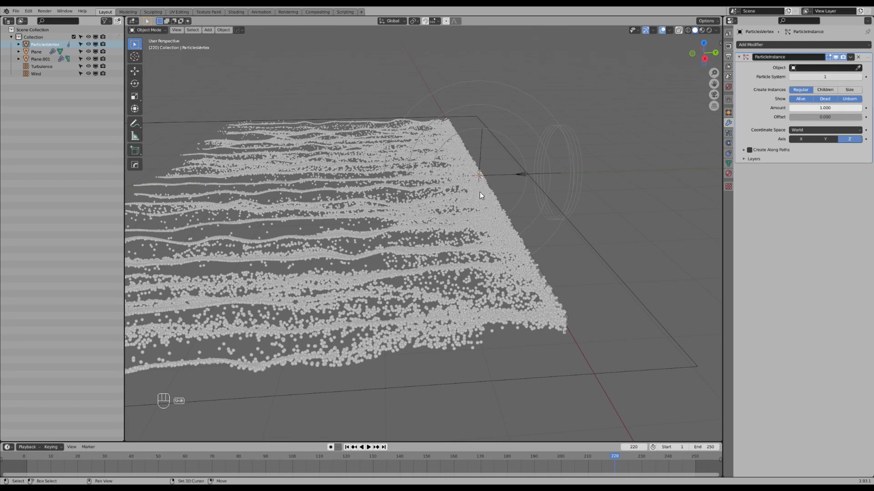
pyautogui.scroll(3, 479, 192)
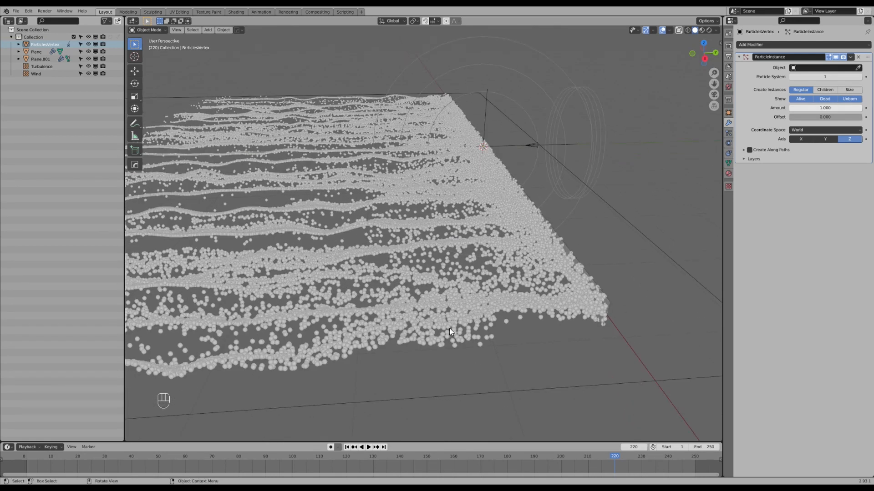
pyautogui.moveTo(343, 317); pyautogui.dragTo(377, 290, button='middle')
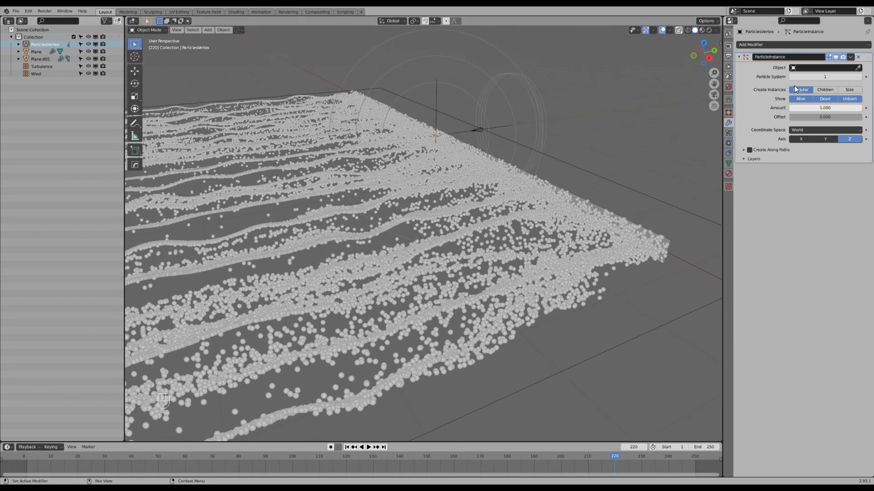
pyautogui.click(858, 68)
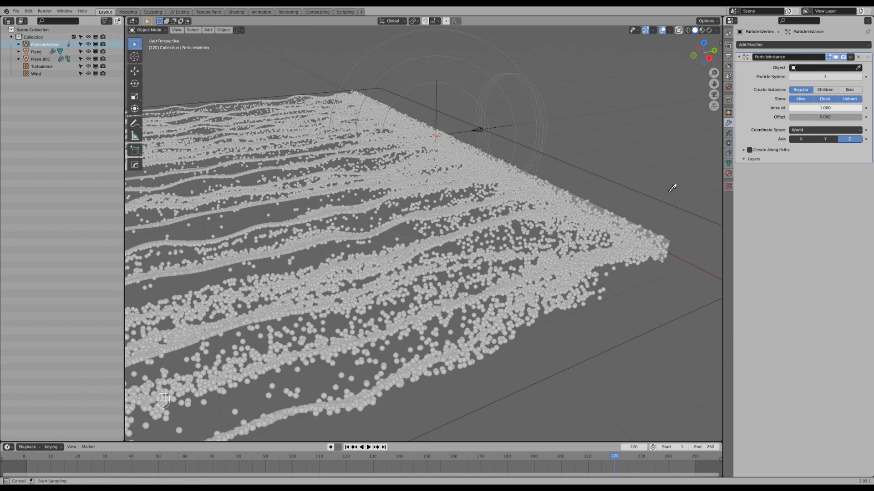
pyautogui.click(595, 226)
# Turn off the Dead and Unborn particles in the Particle Instance modifier, comparing the Unborn option at the emitter's edge.
pyautogui.keyDown('shift'); pyautogui.moveTo(582, 262); pyautogui.dragTo(546, 228, button='middle'); pyautogui.keyUp('shift')
pyautogui.scroll(2, 520, 231)
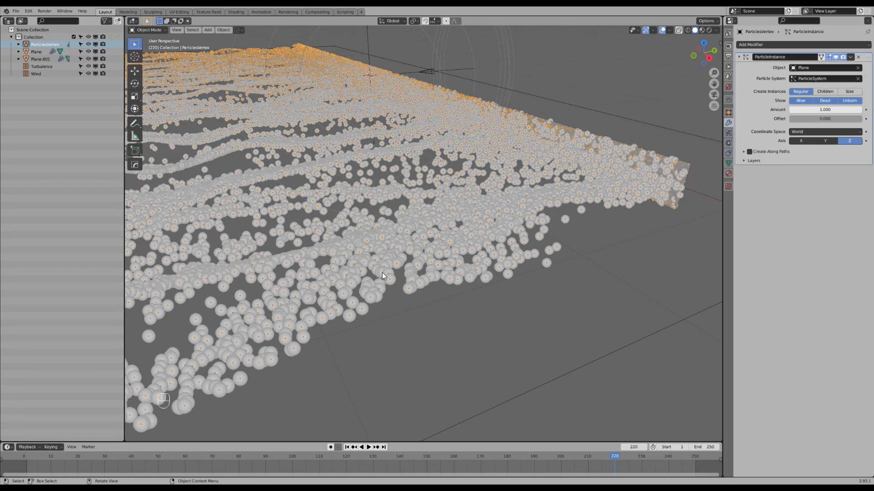
pyautogui.moveTo(389, 251); pyautogui.dragTo(430, 253, button='middle')
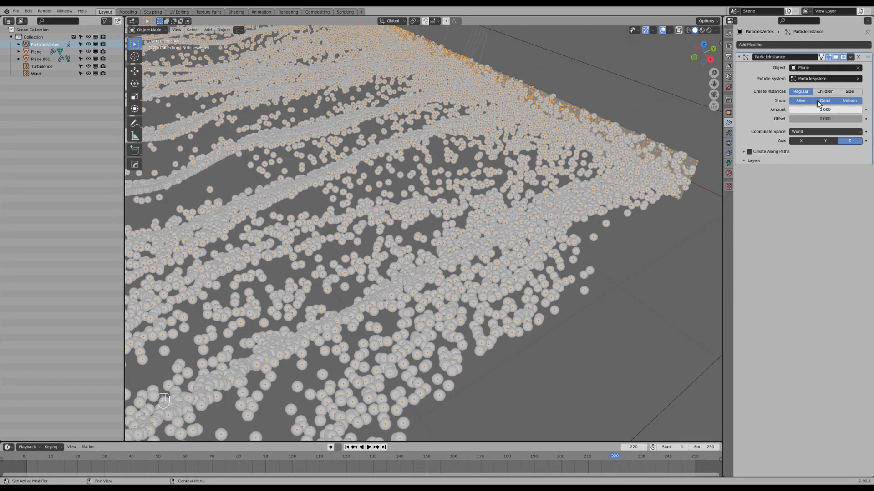
pyautogui.click(828, 100)
pyautogui.click(849, 100)
pyautogui.scroll(-1, 637, 172)
pyautogui.keyDown('shift'); pyautogui.moveTo(637, 172); pyautogui.dragTo(482, 225, button='middle'); pyautogui.keyUp('shift')
pyautogui.scroll(3, 446, 234)
pyautogui.click(849, 101)
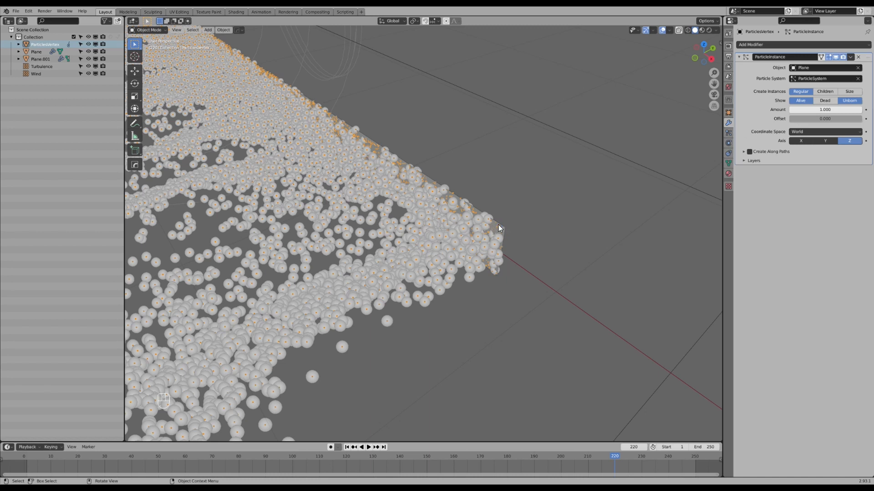
pyautogui.moveTo(450, 462); pyautogui.dragTo(539, 457)
pyautogui.click(849, 101)
# Move the timeline to frame 216 and examine the instanced vertices on the particle strands.
pyautogui.scroll(-4, 415, 238)
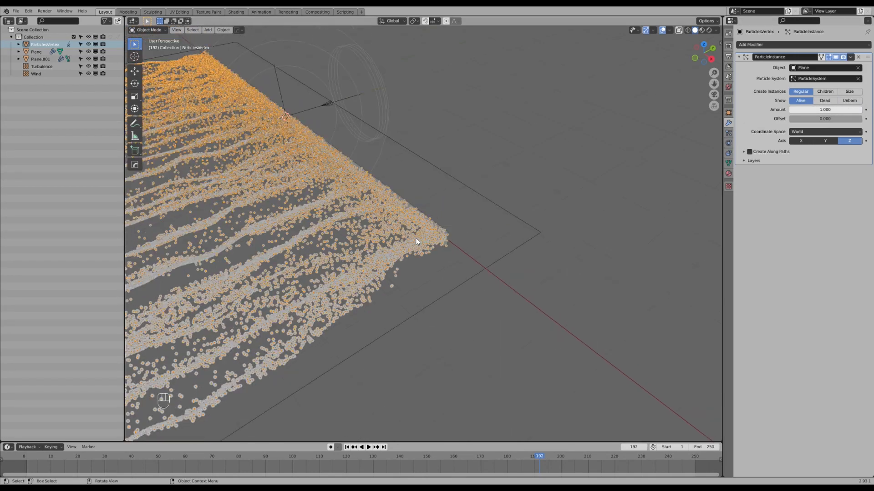
pyautogui.keyDown('shift'); pyautogui.moveTo(416, 237); pyautogui.dragTo(539, 213, button='middle'); pyautogui.keyUp('shift')
pyautogui.moveTo(486, 223); pyautogui.dragTo(518, 210, button='middle')
pyautogui.moveTo(523, 474); pyautogui.dragTo(604, 446)
pyautogui.moveTo(541, 269); pyautogui.dragTo(555, 246, button='middle')
pyautogui.moveTo(555, 246)
pyautogui.keyDown('shift'); pyautogui.mouseDown(button='middle')
pyautogui.moveTo(561, 227)
pyautogui.moveTo(559, 261)
pyautogui.mouseUp(button='middle'); pyautogui.keyUp('shift')
pyautogui.scroll(1, 558, 261)
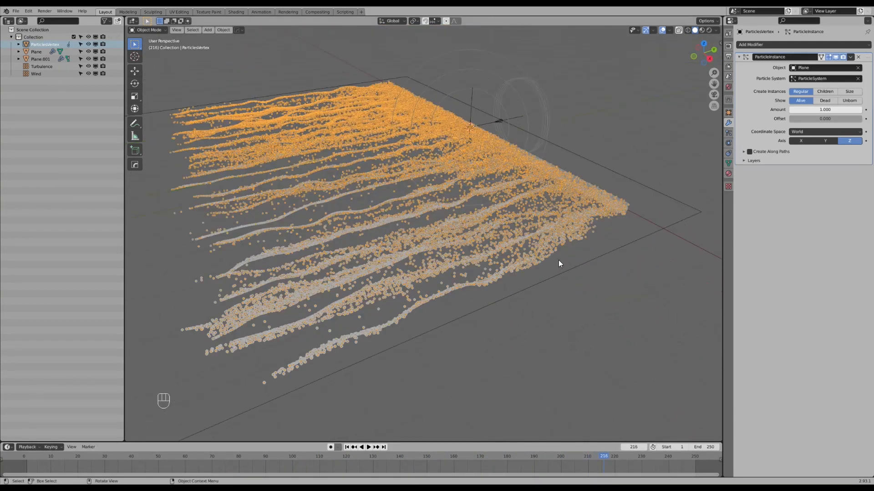
# Start an Alembic export of the instanced particles, targeting the existing Particles_Sim_001.abc in the Tutorial folder.
pyautogui.click(18, 13)
pyautogui.moveTo(36, 118)
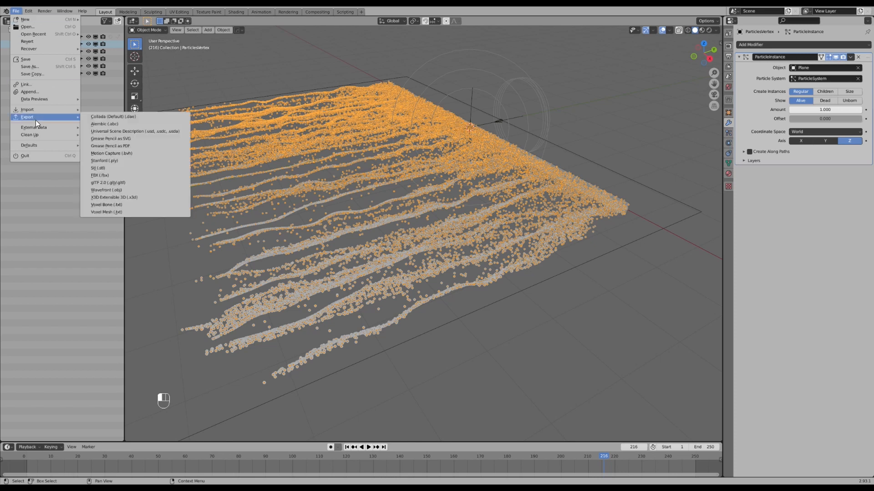
pyautogui.click(109, 123)
pyautogui.click(253, 319)
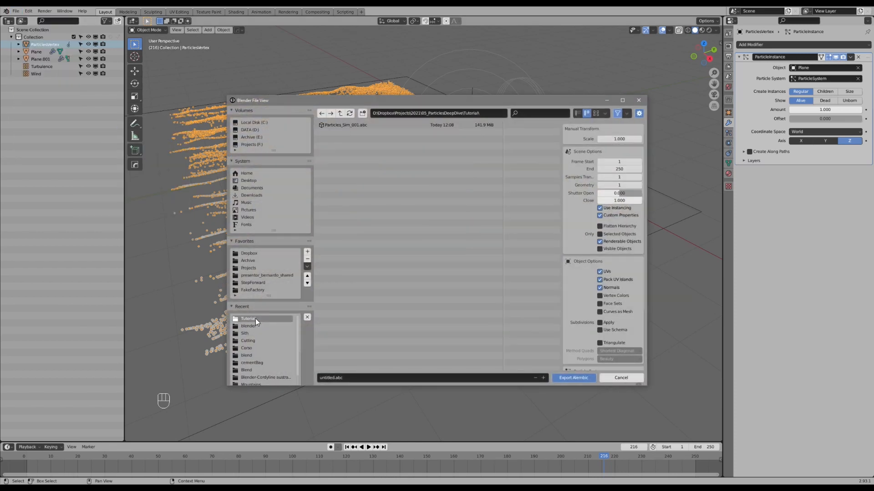
pyautogui.click(343, 125)
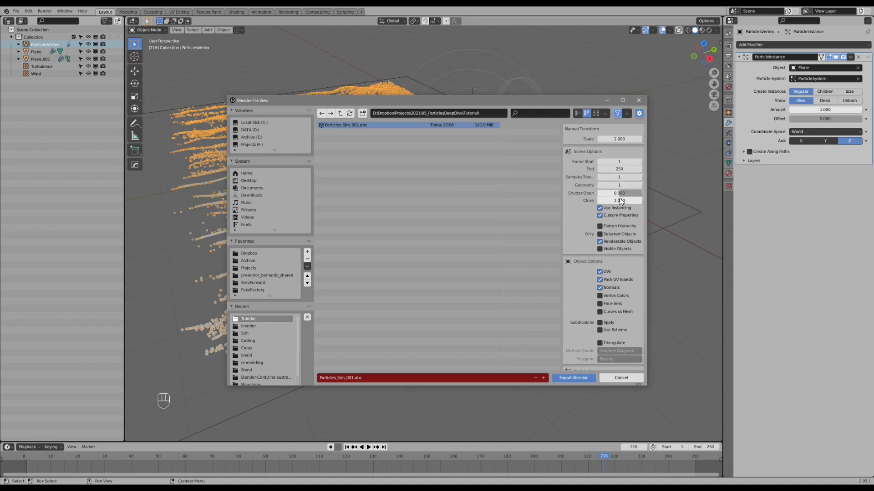
# Limit the Alembic export to selected objects and run it, overwriting the existing file.
pyautogui.click(620, 235)
pyautogui.moveTo(544, 101); pyautogui.dragTo(538, 152)
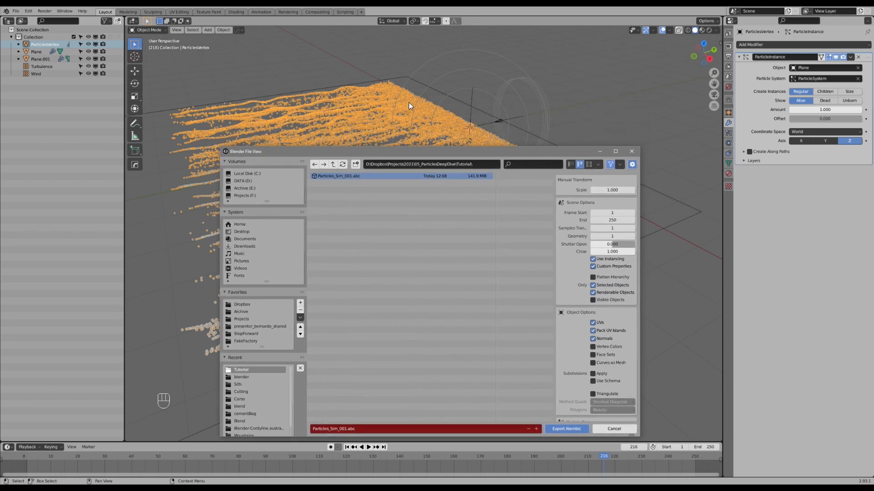
pyautogui.moveTo(451, 150); pyautogui.dragTo(450, 93)
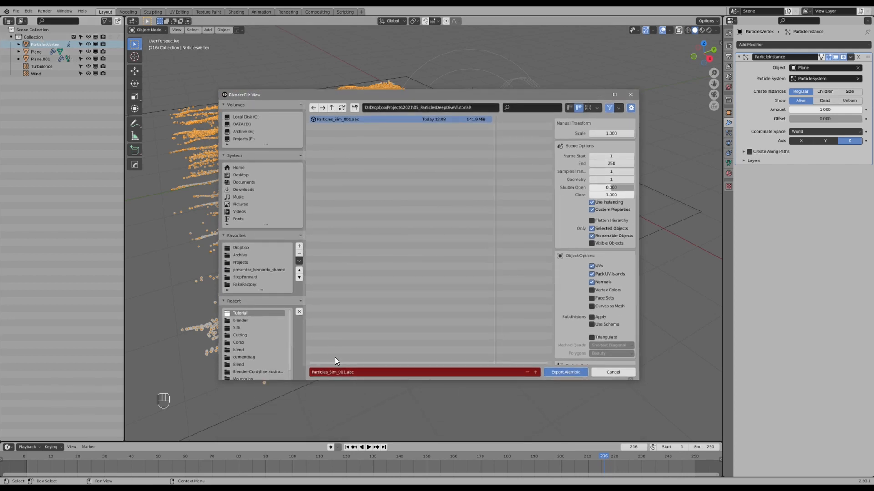
pyautogui.click(565, 372)
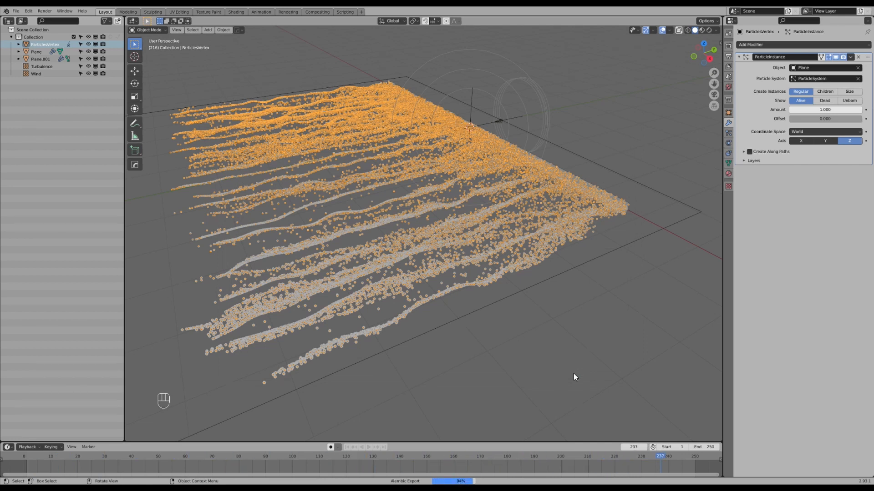
# Rename the scene's collection to Simulation and exclude it from the view layer.
pyautogui.moveTo(521, 253)
pyautogui.mouseDown(button='middle')
pyautogui.moveTo(547, 263)
pyautogui.moveTo(517, 258)
pyautogui.moveTo(537, 258)
pyautogui.mouseUp(button='middle')
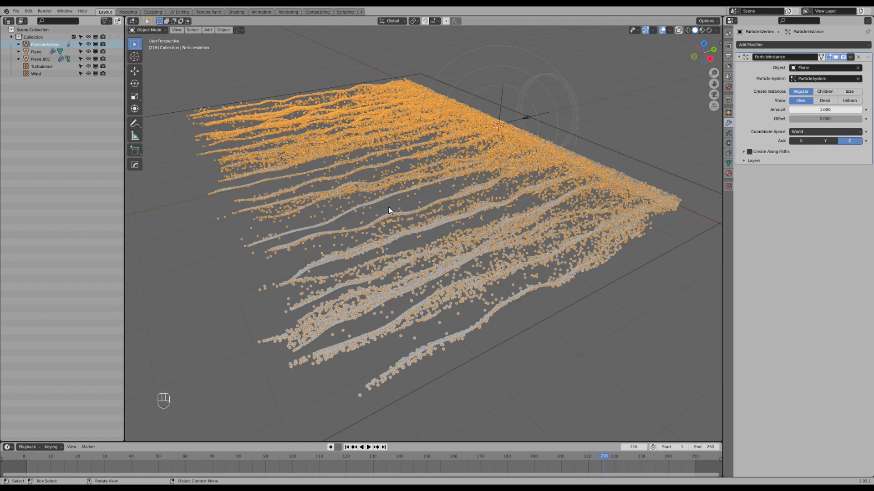
pyautogui.moveTo(416, 183); pyautogui.dragTo(465, 205, button='middle')
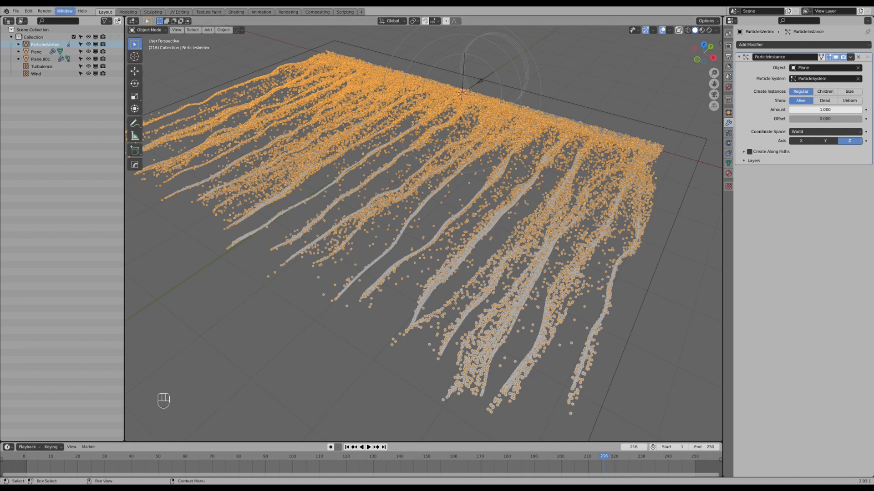
pyautogui.doubleClick(33, 37)
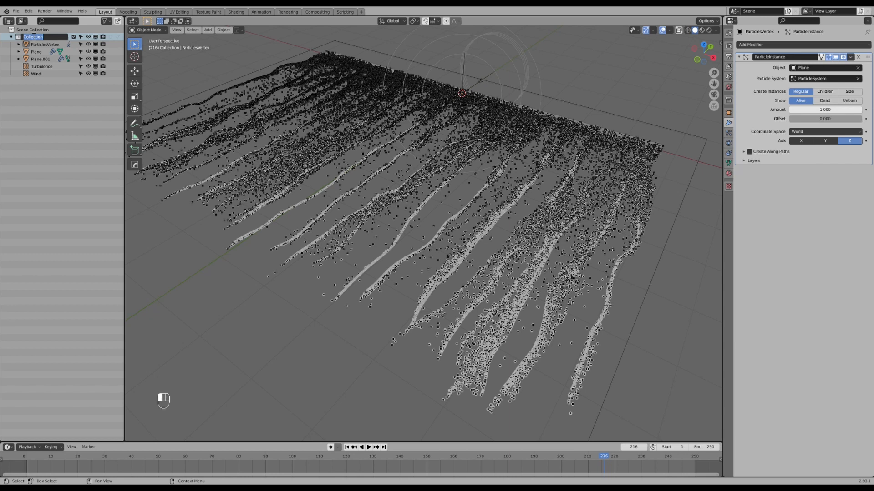
pyautogui.press('shift')
pyautogui.write('Simulation')
pyautogui.press('Return')
pyautogui.click(73, 37)
# Import the Alembic file Particles_Sim_001.abc from the Tutorial folder into the scene.
pyautogui.keyDown('shift'); pyautogui.moveTo(423, 128); pyautogui.dragTo(428, 189, button='middle'); pyautogui.keyUp('shift')
pyautogui.click(15, 11)
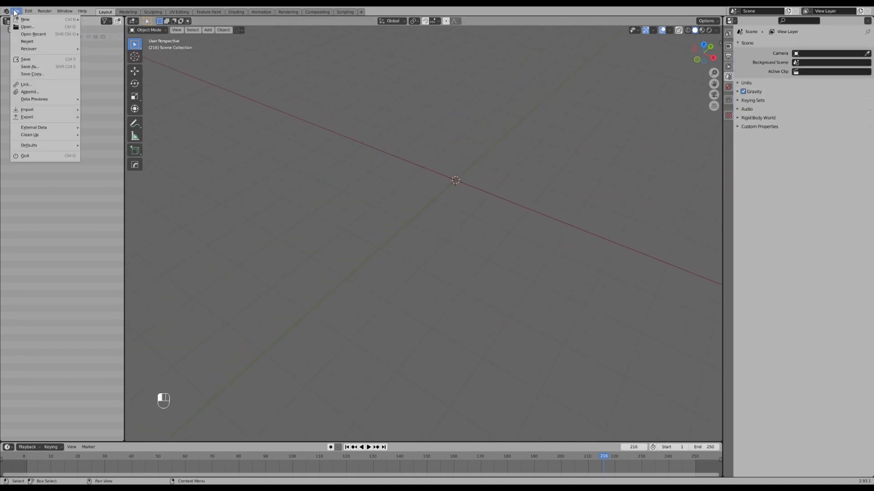
pyautogui.moveTo(32, 108)
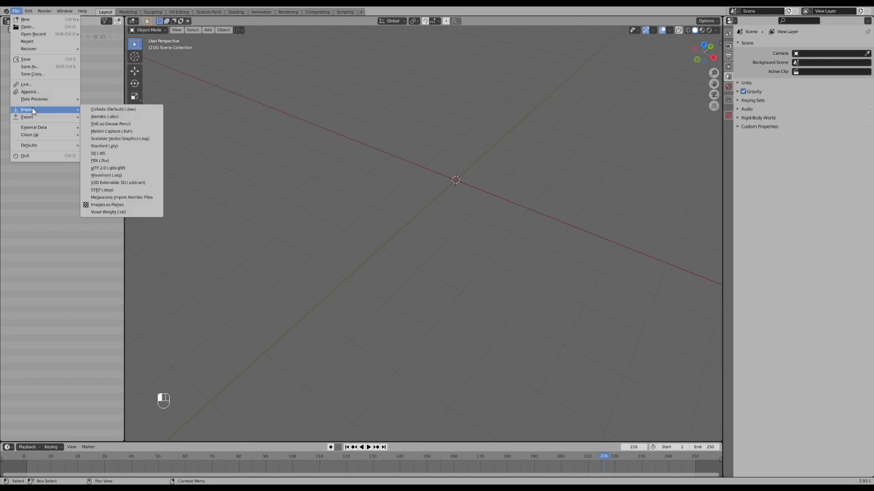
pyautogui.click(111, 115)
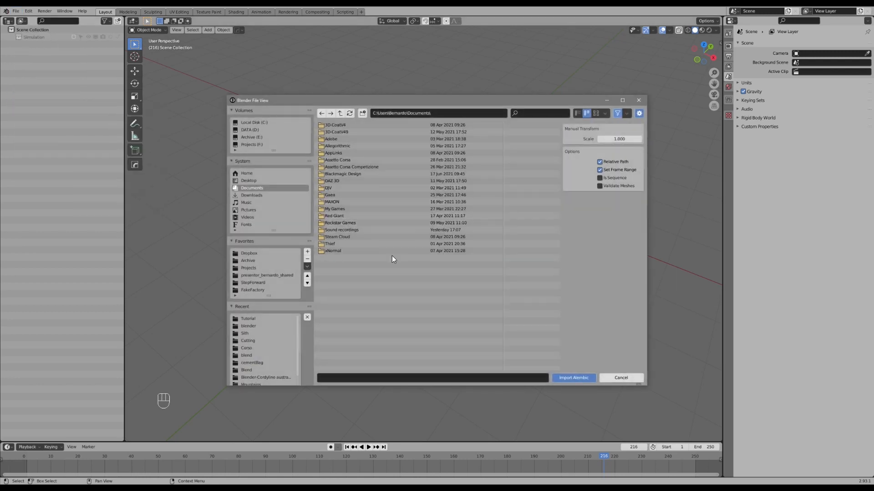
pyautogui.click(258, 319)
pyautogui.click(354, 125)
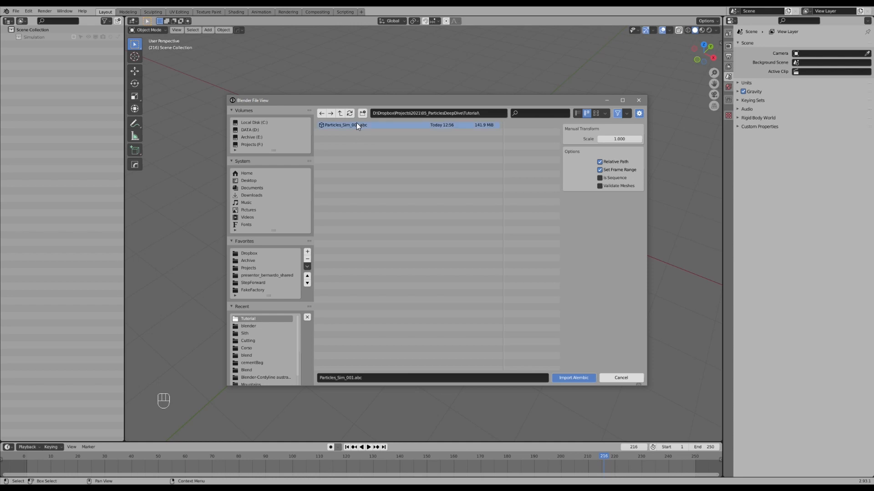
pyautogui.click(566, 378)
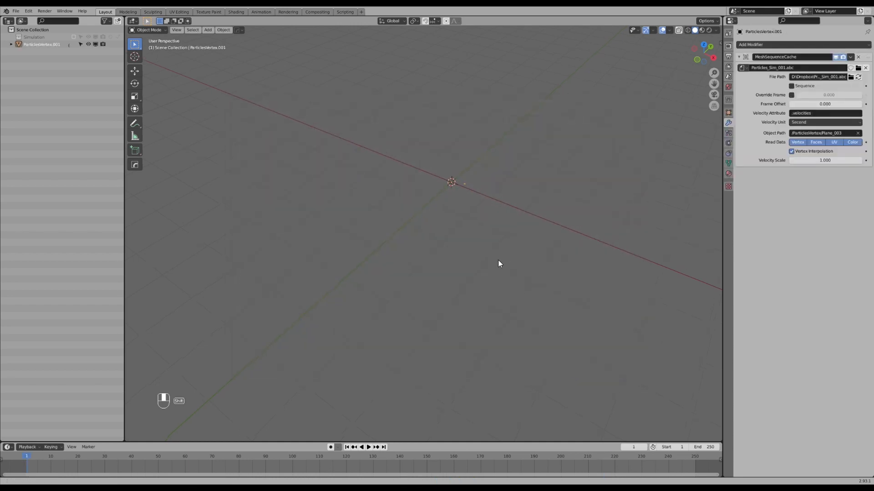
# Scrub the timeline to frame 229 and examine the imported particle strands from several angles.
pyautogui.moveTo(29, 457); pyautogui.dragTo(610, 457)
pyautogui.moveTo(596, 432); pyautogui.dragTo(433, 323, button='middle')
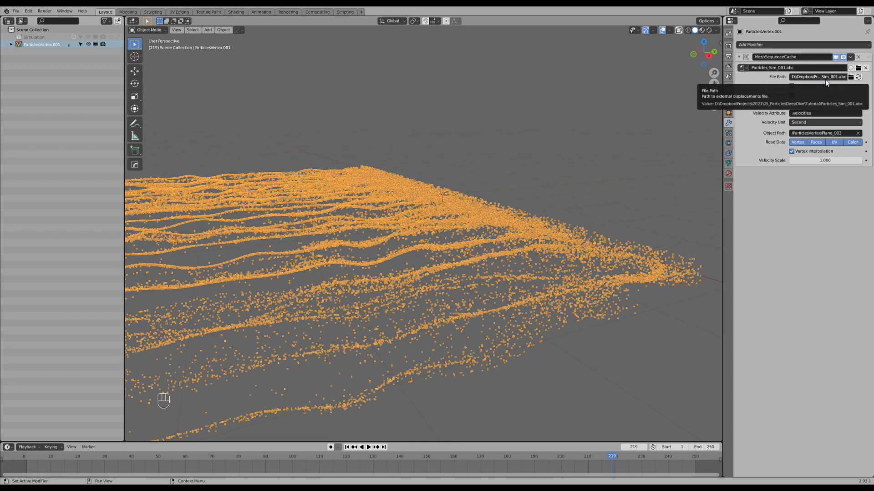
pyautogui.moveTo(611, 456); pyautogui.dragTo(639, 452)
pyautogui.moveTo(480, 272); pyautogui.dragTo(445, 226, button='middle')
pyautogui.scroll(-4, 461, 235)
pyautogui.moveTo(445, 226); pyautogui.dragTo(473, 239, button='middle')
pyautogui.scroll(2, 473, 239)
pyautogui.keyDown('shift'); pyautogui.moveTo(418, 223); pyautogui.dragTo(454, 246, button='middle'); pyautogui.keyUp('shift')
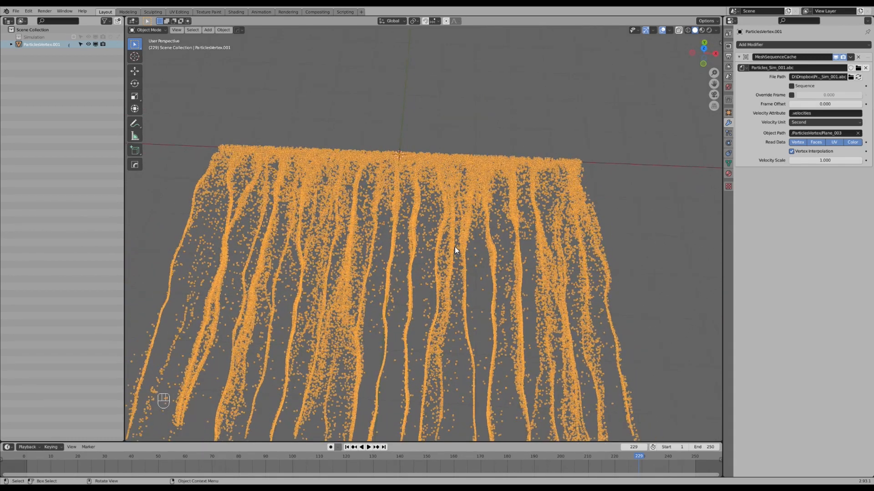
# Collapse the MeshSequenceCache modifier's settings, widen the properties area and look over the modifiers that can be added.
pyautogui.click(739, 57)
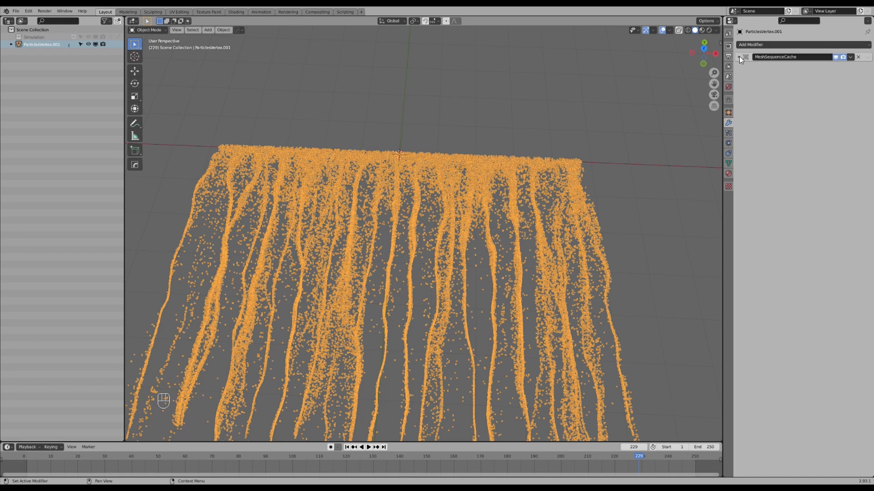
pyautogui.moveTo(723, 82); pyautogui.dragTo(689, 83)
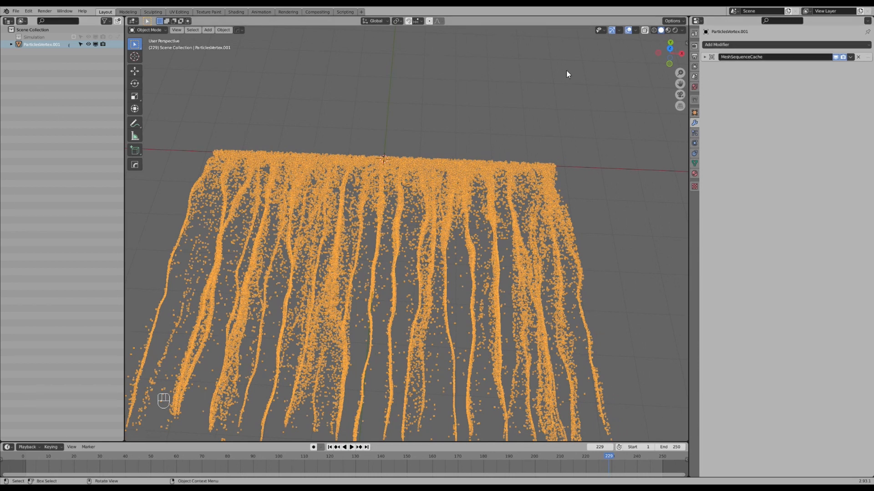
pyautogui.click(734, 46)
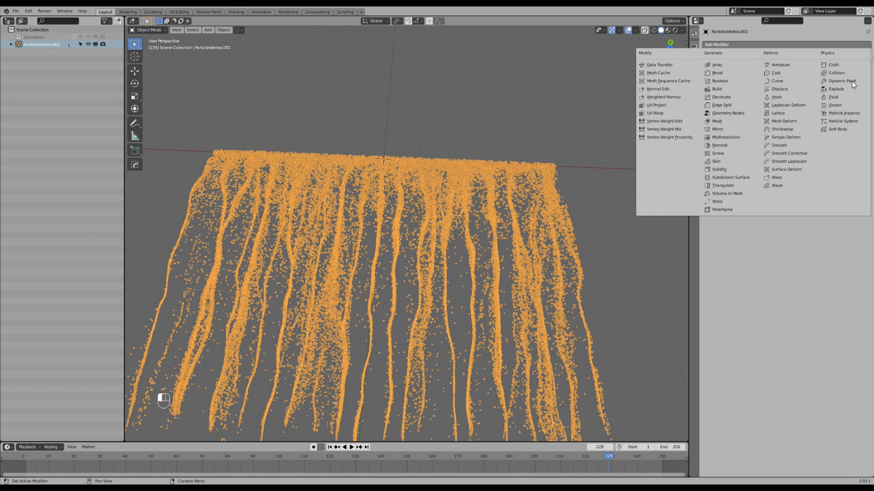
pyautogui.click(797, 223)
pyautogui.moveTo(610, 167); pyautogui.dragTo(462, 198, button='middle')
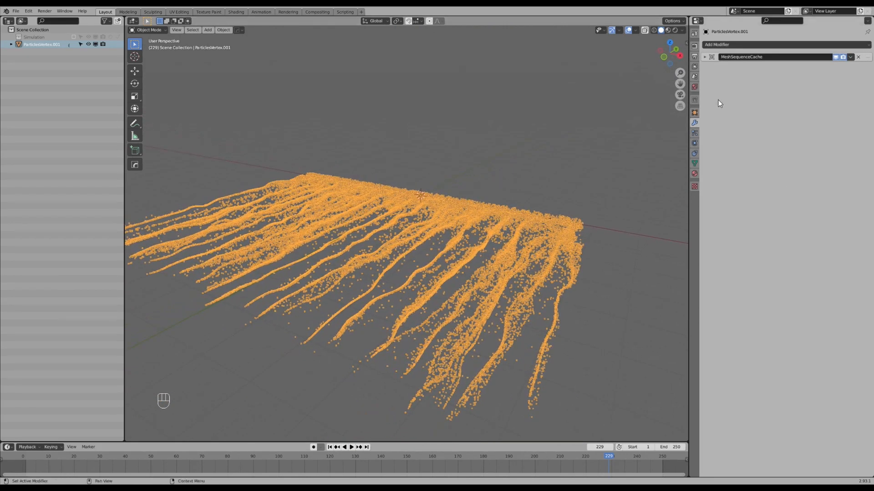
# Try a Simple Deform modifier with a changed angle on the imported particles, and remove it.
pyautogui.click(754, 46)
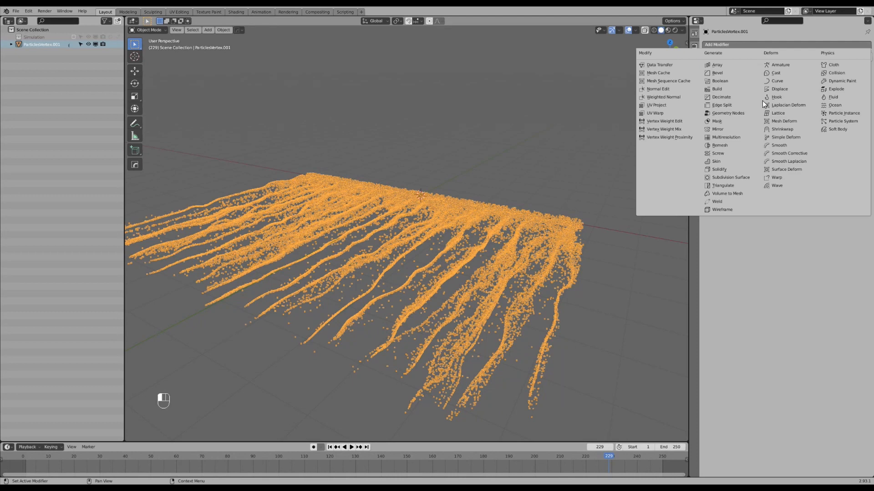
pyautogui.click(777, 137)
pyautogui.moveTo(563, 185); pyautogui.dragTo(592, 196, button='middle')
pyautogui.moveTo(816, 89); pyautogui.dragTo(793, 88)
pyautogui.click(858, 68)
pyautogui.moveTo(453, 230)
pyautogui.mouseDown(button='middle')
pyautogui.moveTo(405, 228)
pyautogui.moveTo(439, 233)
pyautogui.mouseUp(button='middle')
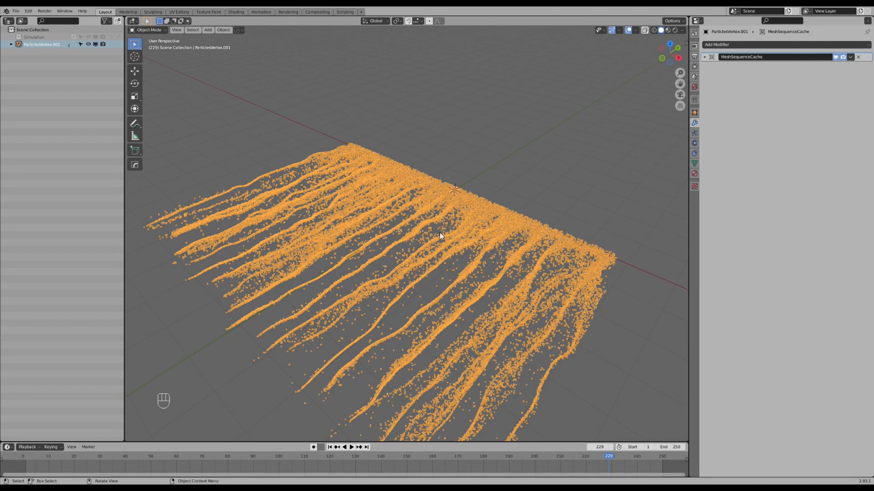
# Add a path curve at the world origin in the right orthographic view.
pyautogui.press('KP_3')
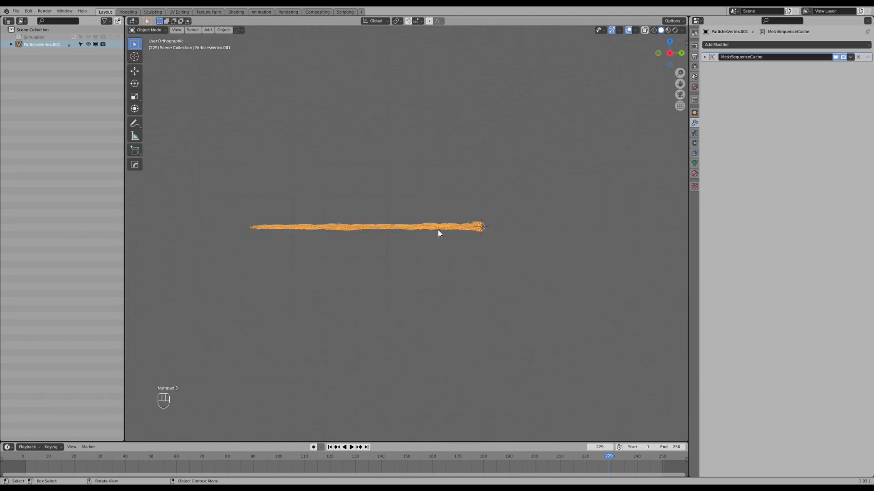
pyautogui.hotkey('shift', 'a')
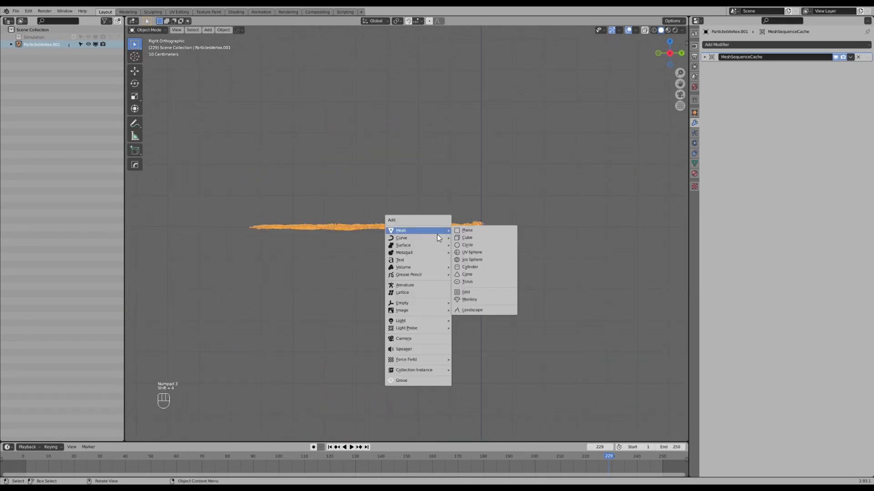
pyautogui.moveTo(436, 238)
pyautogui.click(487, 269)
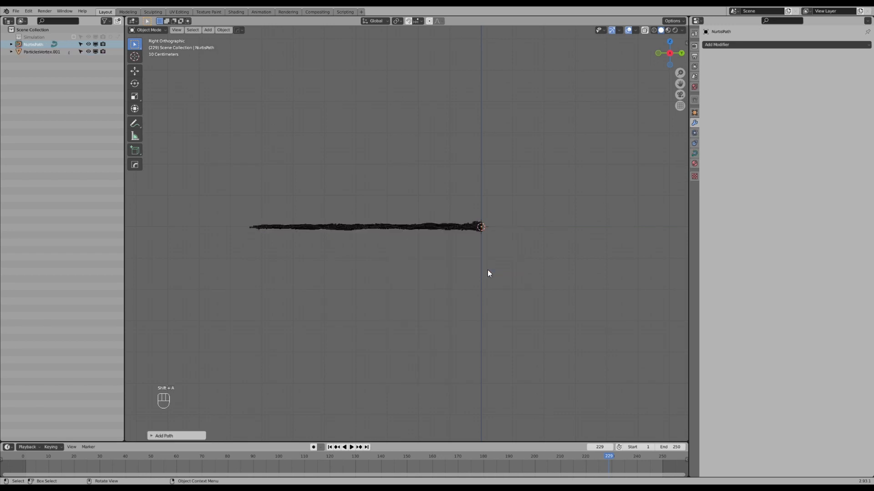
# Move all of the path's control points along the X axis so the path starts near the origin.
pyautogui.press('Tab')
pyautogui.moveTo(488, 270); pyautogui.dragTo(500, 304, button='middle')
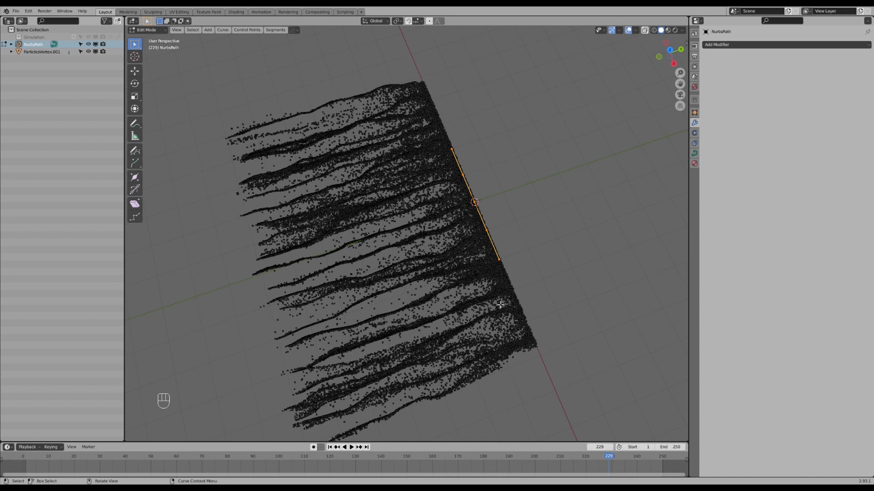
pyautogui.press('KP_1')
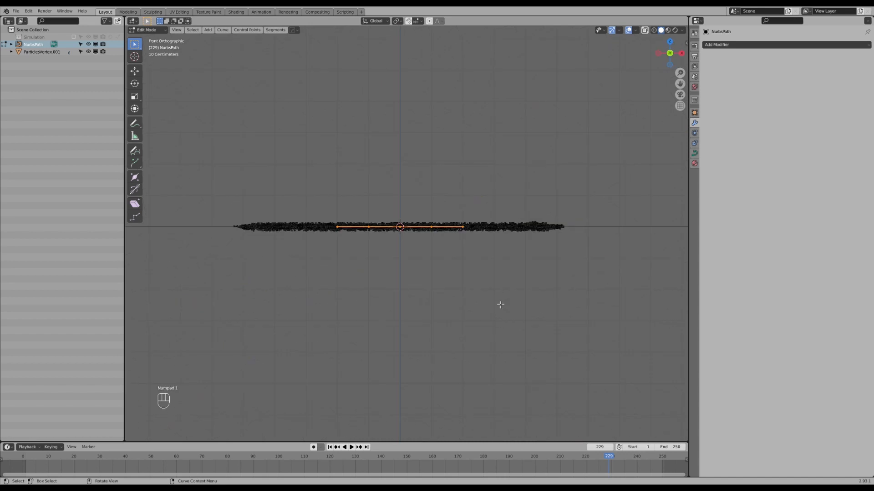
pyautogui.scroll(3, 432, 280)
pyautogui.press('g')
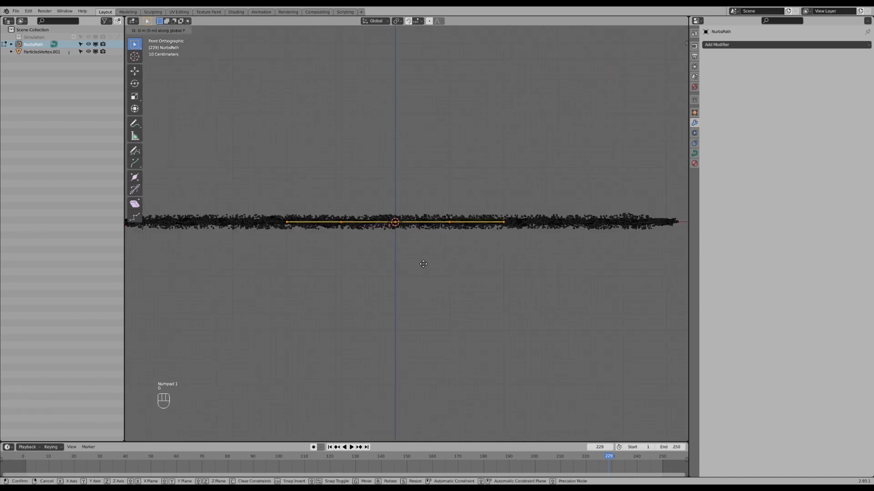
pyautogui.click(562, 271)
pyautogui.keyDown('shift'); pyautogui.moveTo(547, 264); pyautogui.dragTo(475, 241, button='middle'); pyautogui.keyUp('shift')
# Move and rotate the control points at the path's far end in front view so it curves downward.
pyautogui.click(562, 198)
pyautogui.press('g')
pyautogui.click(573, 247)
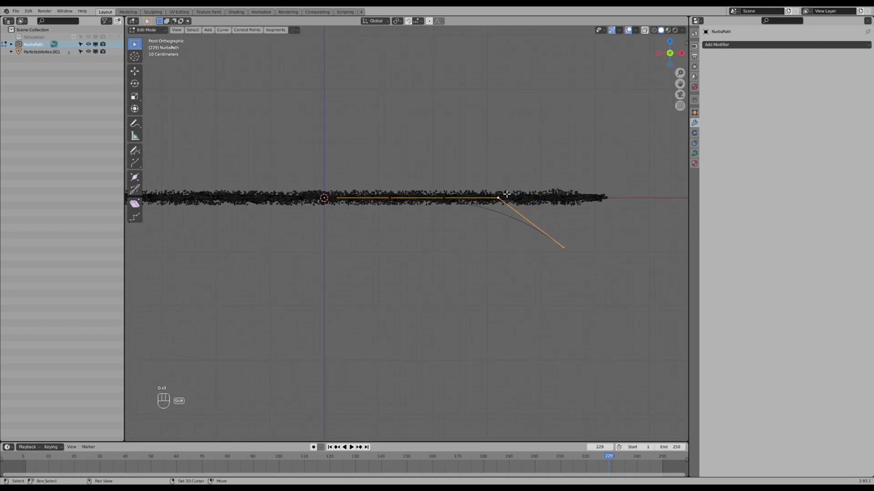
pyautogui.keyDown('shift'); pyautogui.moveTo(506, 194); pyautogui.dragTo(501, 155, button='middle'); pyautogui.keyUp('shift')
pyautogui.press('r')
pyautogui.click(557, 242)
pyautogui.press('g')
pyautogui.click(547, 287)
pyautogui.press('r')
pyautogui.click(561, 286)
pyautogui.press('g')
pyautogui.click(555, 295)
# Extrude two more control points downward from the path's end, adjusting the first for a smooth vertical drop.
pyautogui.keyDown('shift'); pyautogui.moveTo(555, 291); pyautogui.dragTo(541, 247, button='middle'); pyautogui.keyUp('shift')
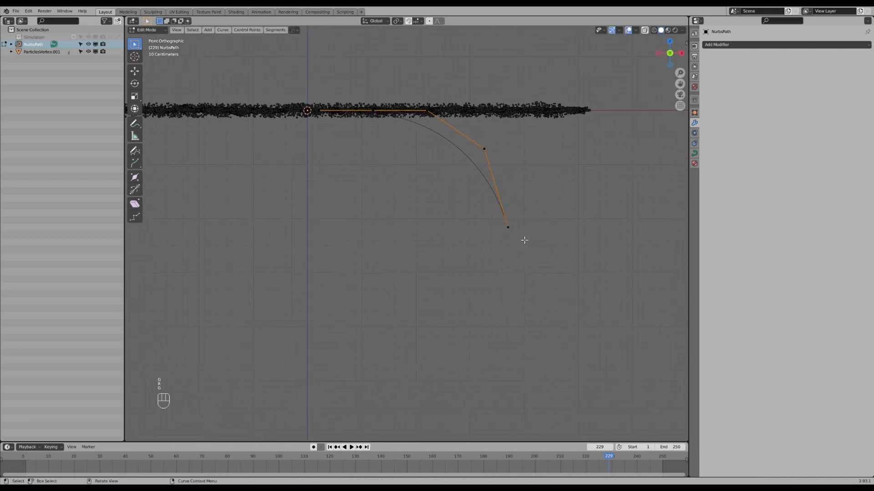
pyautogui.press('e')
pyautogui.click(537, 304)
pyautogui.keyDown('shift'); pyautogui.moveTo(536, 304); pyautogui.dragTo(517, 238, button='middle'); pyautogui.keyUp('shift')
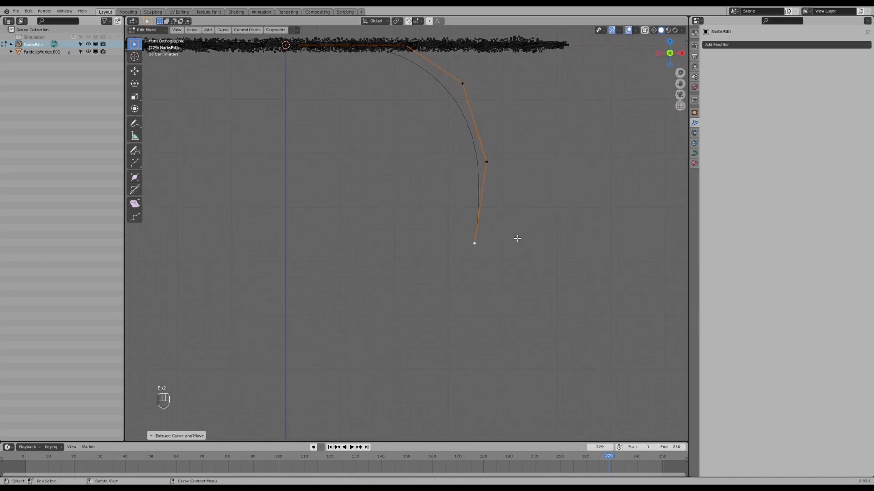
pyautogui.press('g')
pyautogui.click(530, 237)
pyautogui.press('e')
pyautogui.click(520, 308)
pyautogui.scroll(-2, 521, 292)
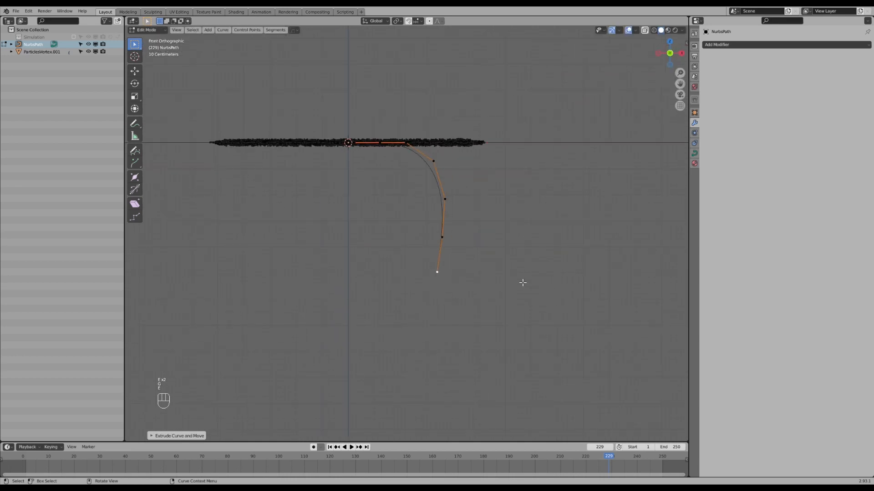
# Add a Curve modifier to the particle mesh after its MeshSequenceCache, using NurbsPath as the curve object.
pyautogui.press('Tab')
pyautogui.moveTo(466, 186); pyautogui.dragTo(433, 228, button='middle')
pyautogui.click(433, 227)
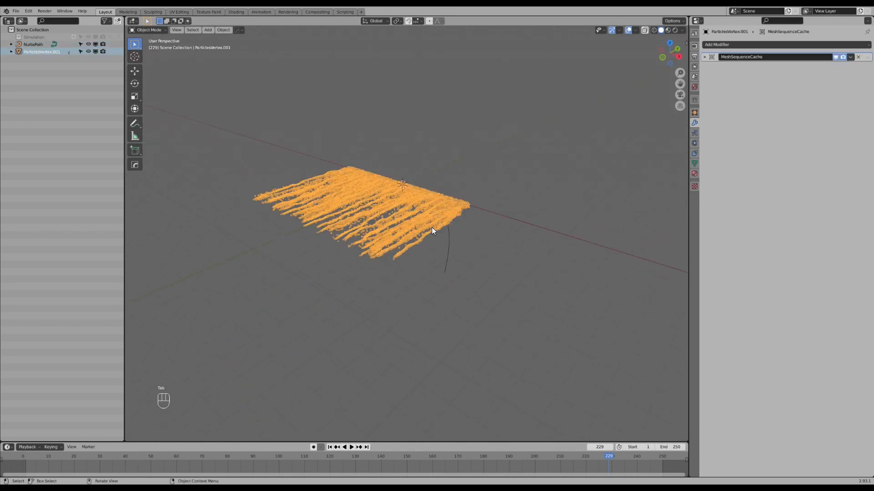
pyautogui.click(773, 46)
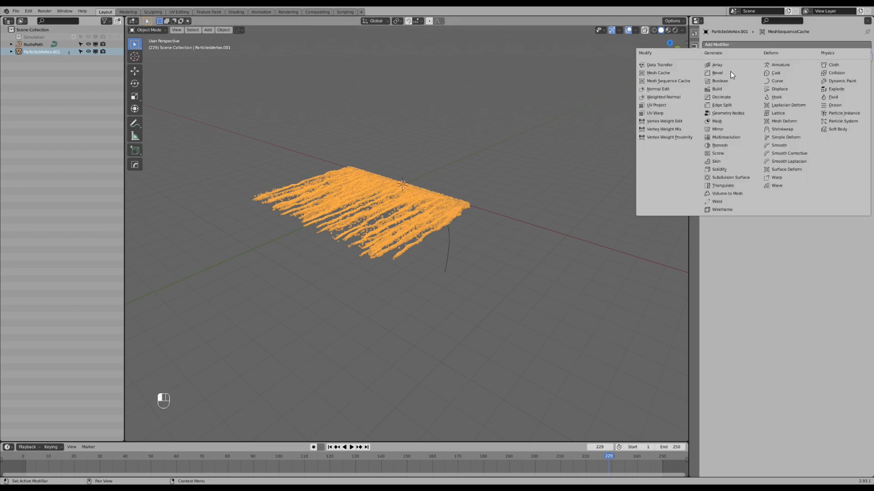
pyautogui.click(801, 84)
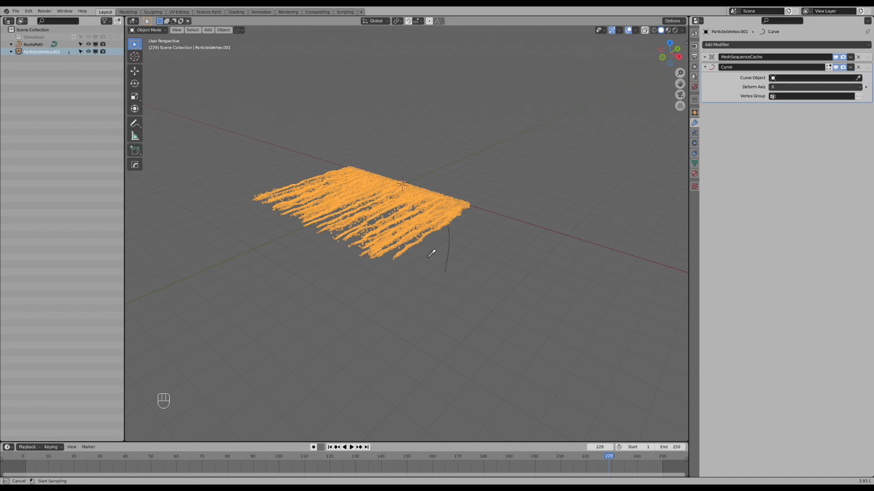
pyautogui.click(446, 248)
pyautogui.keyDown('shift'); pyautogui.moveTo(435, 236); pyautogui.dragTo(422, 261, button='middle'); pyautogui.keyUp('shift')
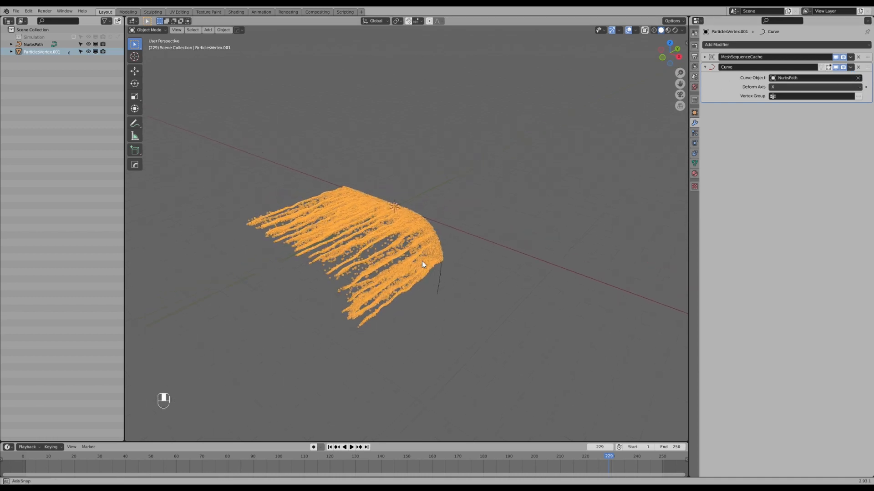
# Try sliding the particle mesh along the global X axis to see how it follows the path.
pyautogui.press('g')
pyautogui.press('x')
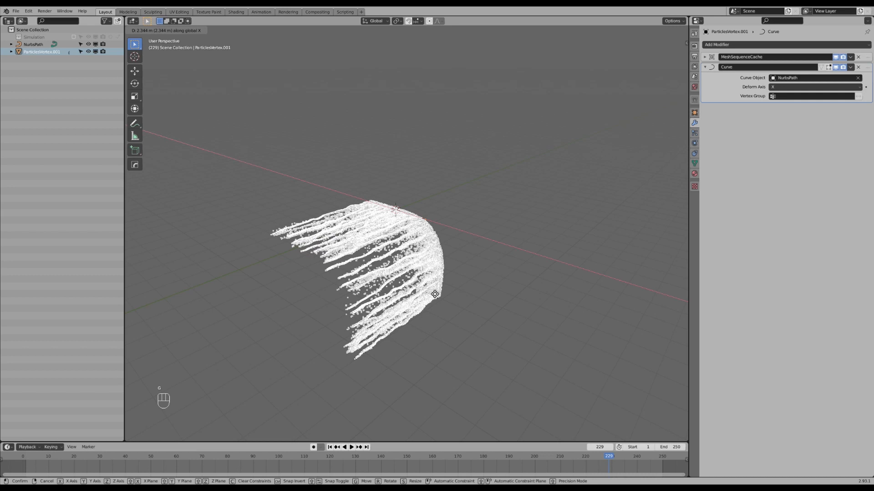
pyautogui.click(422, 230)
# Rotate the particle mesh 90° about the Z axis and scrub the animation back to frame 186.
pyautogui.moveTo(422, 229); pyautogui.dragTo(416, 258, button='middle')
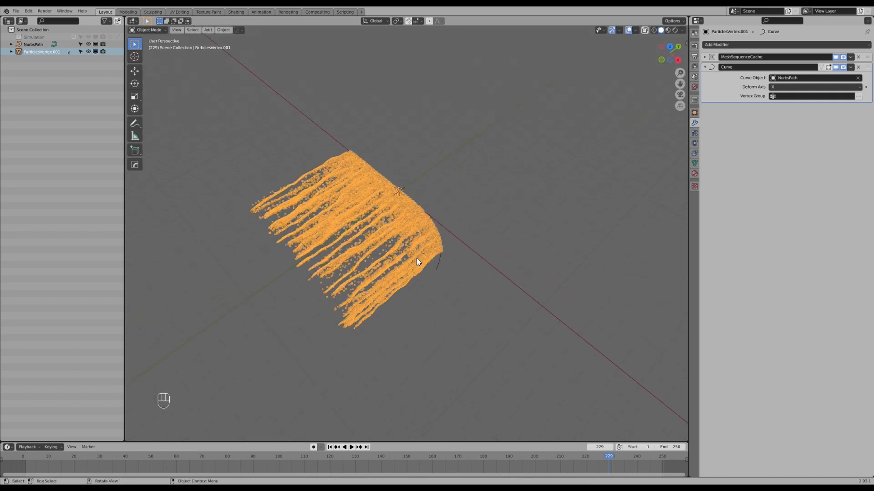
pyautogui.write('rz90')
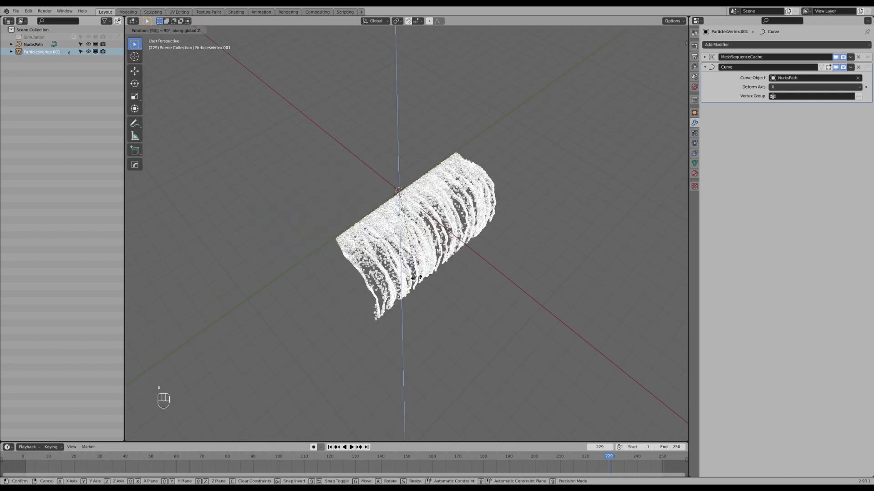
pyautogui.press('Return')
pyautogui.moveTo(415, 277); pyautogui.dragTo(422, 241, button='middle')
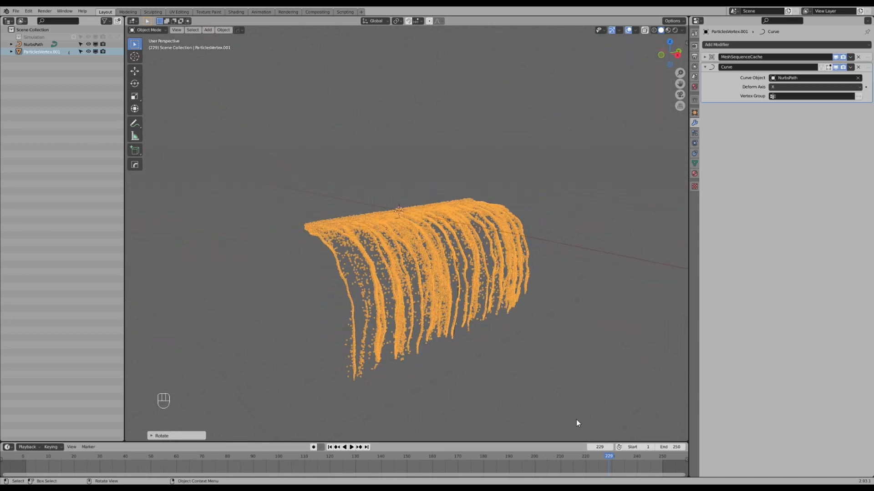
pyautogui.moveTo(653, 460); pyautogui.dragTo(652, 461)
pyautogui.moveTo(611, 457); pyautogui.dragTo(498, 434)
# Try tilting the selected control points at the path's lower end and scrub the animation to inspect the twisted particle strands.
pyautogui.moveTo(464, 341); pyautogui.dragTo(441, 313, button='middle')
pyautogui.click(449, 307)
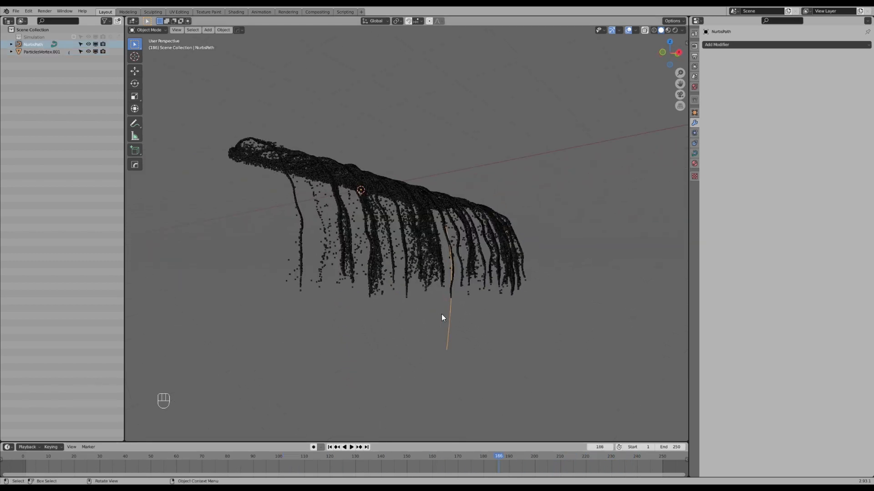
pyautogui.press('Tab')
pyautogui.keyDown('shift'); pyautogui.click(456, 341); pyautogui.keyUp('shift')
pyautogui.keyDown('shift'); pyautogui.moveTo(478, 368); pyautogui.dragTo(454, 337, button='middle'); pyautogui.keyUp('shift')
pyautogui.moveTo(483, 457); pyautogui.dragTo(544, 457)
pyautogui.moveTo(484, 329); pyautogui.dragTo(459, 304, button='middle')
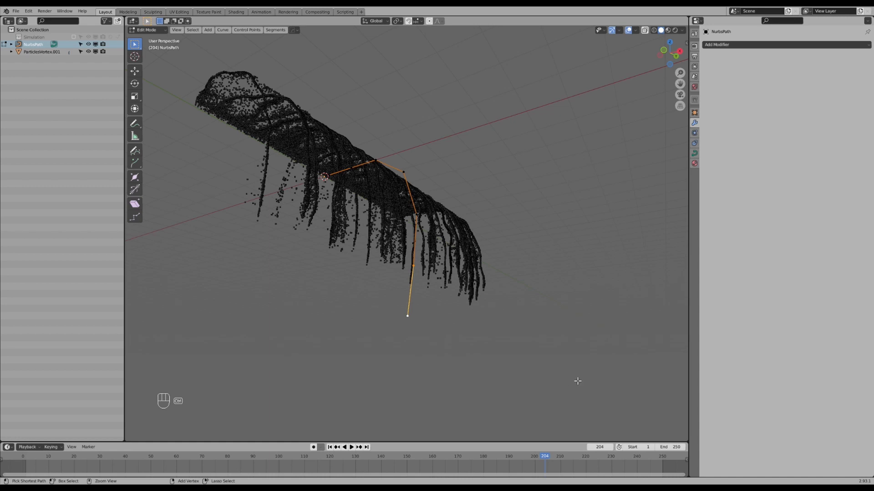
pyautogui.hotkey('ctrl', 't')
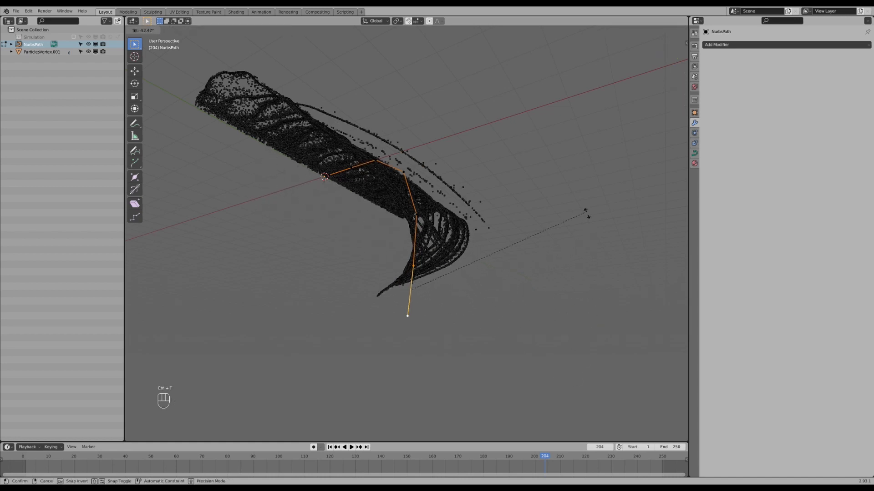
pyautogui.click(532, 135)
pyautogui.moveTo(533, 136); pyautogui.dragTo(523, 221, button='middle')
pyautogui.moveTo(543, 455); pyautogui.dragTo(522, 466)
# Undo the tilt of the path's control points and return the path to Object Mode.
pyautogui.hotkey('ctrl', 'z')
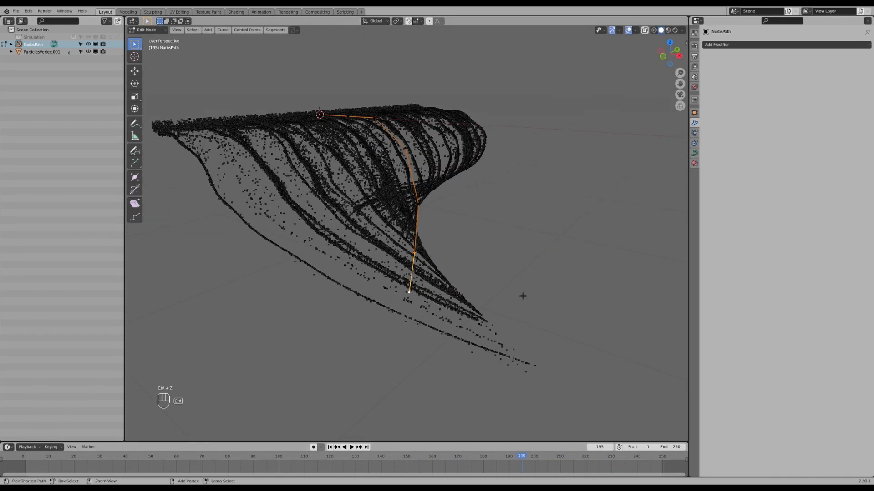
pyautogui.hotkey('ctrl', 'z')
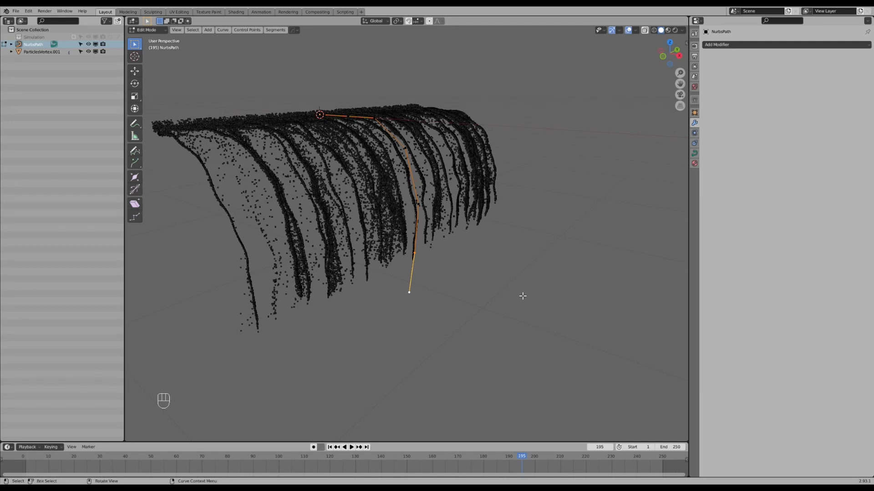
pyautogui.press('Tab')
pyautogui.moveTo(494, 261)
pyautogui.mouseDown(button='middle')
pyautogui.moveTo(484, 273)
pyautogui.moveTo(460, 207)
pyautogui.mouseUp(button='middle')
pyautogui.scroll(-2, 470, 237)
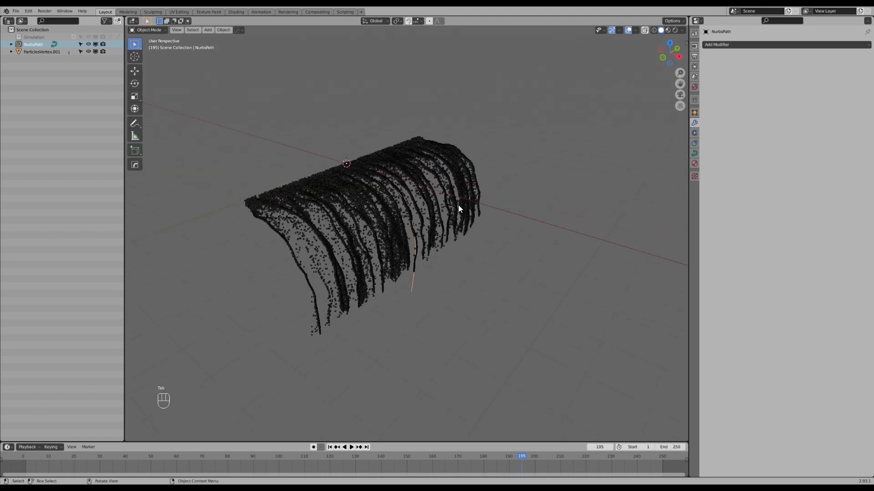
# Add a Bezier circle curve at the world origin.
pyautogui.click(458, 214)
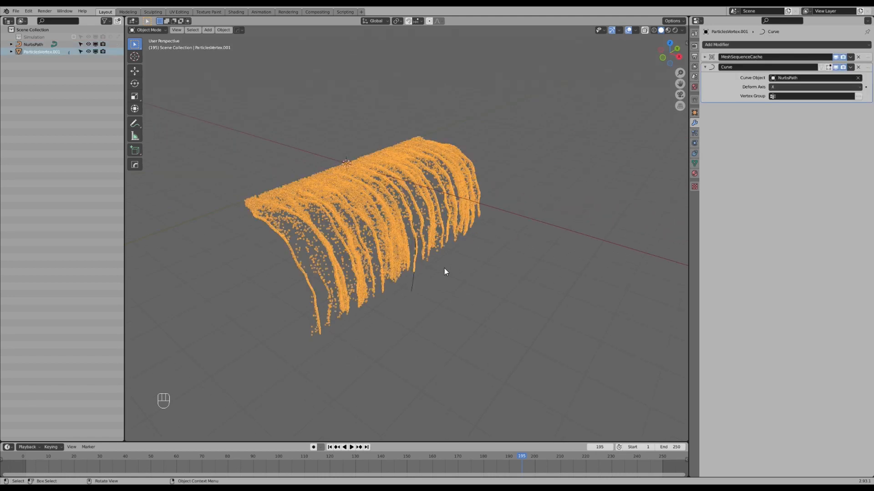
pyautogui.keyDown('shift'); pyautogui.moveTo(444, 269); pyautogui.dragTo(428, 264, button='middle'); pyautogui.keyUp('shift')
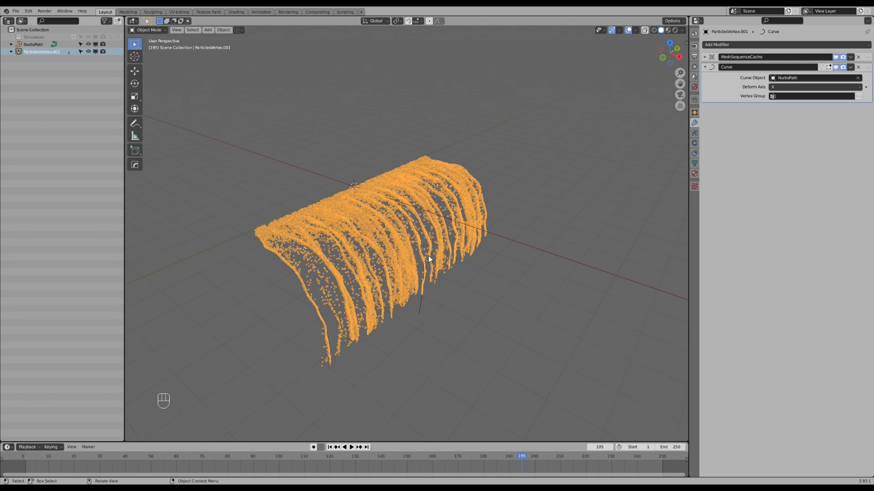
pyautogui.moveTo(473, 338); pyautogui.dragTo(395, 248, button='middle')
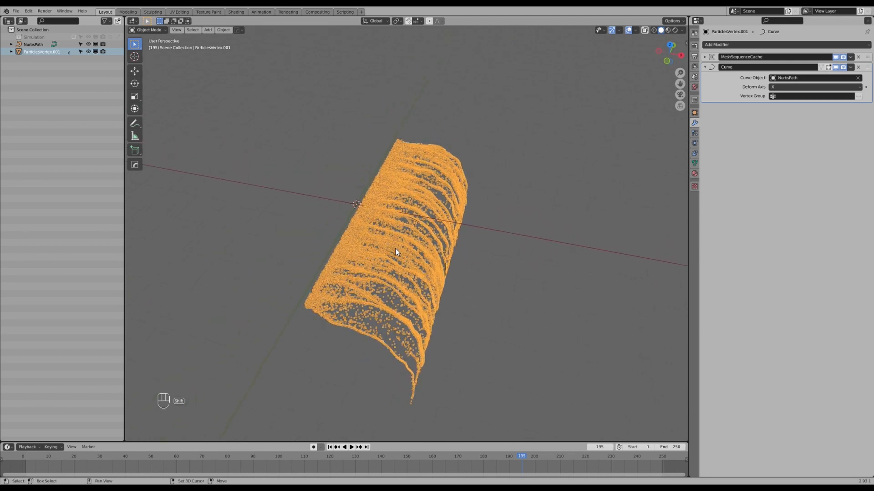
pyautogui.hotkey('shift', 'a')
pyautogui.moveTo(383, 218)
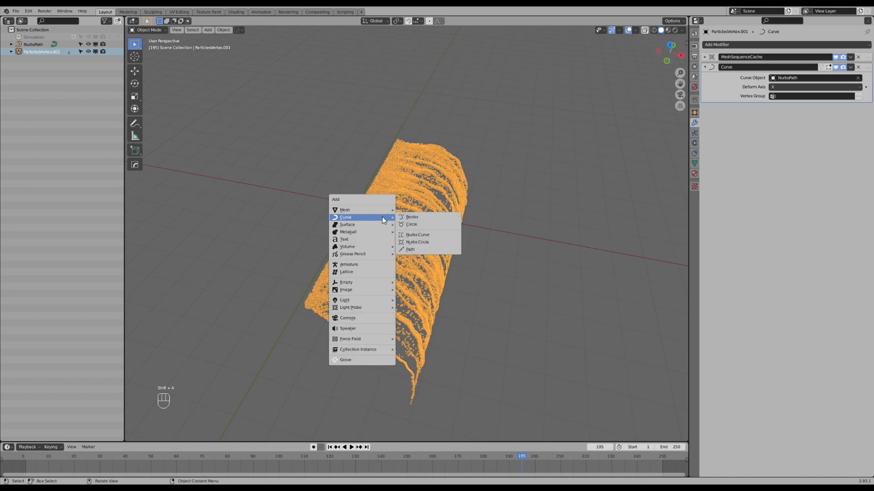
pyautogui.click(421, 222)
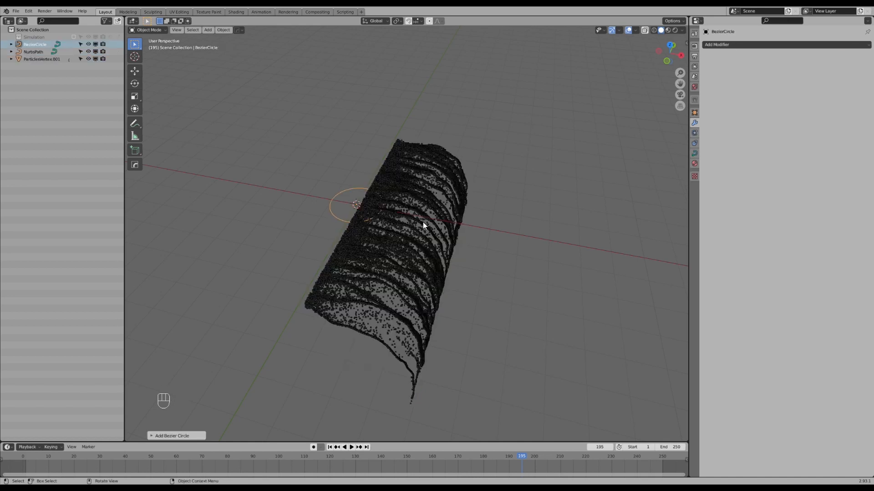
# Scale up the Bezier circle's control points and raise them along Z above the particle mesh in Edit Mode.
pyautogui.press('Tab')
pyautogui.press('s')
pyautogui.click(437, 277)
pyautogui.press('g')
pyautogui.press('z')
pyautogui.click(437, 218)
pyautogui.moveTo(445, 269); pyautogui.dragTo(440, 248, button='middle')
pyautogui.press('Tab')
# Add a second Curve modifier to the particle mesh with BezierCircle as its curve object.
pyautogui.click(439, 247)
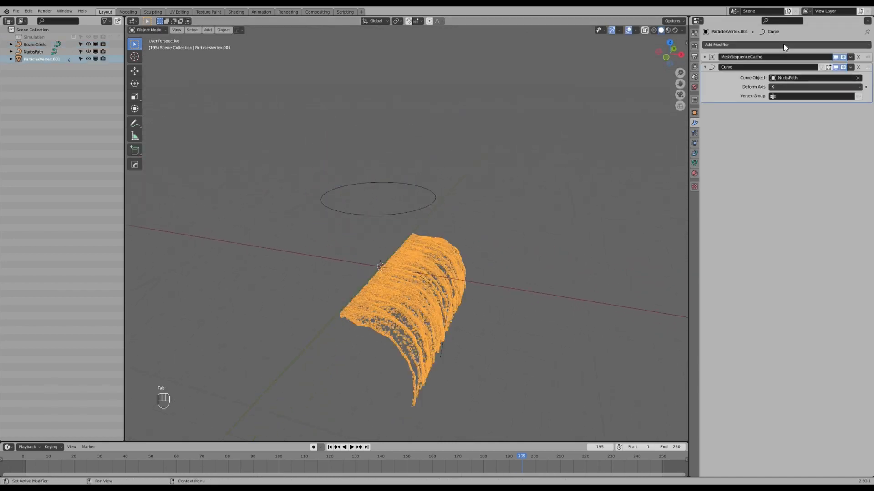
pyautogui.click(784, 46)
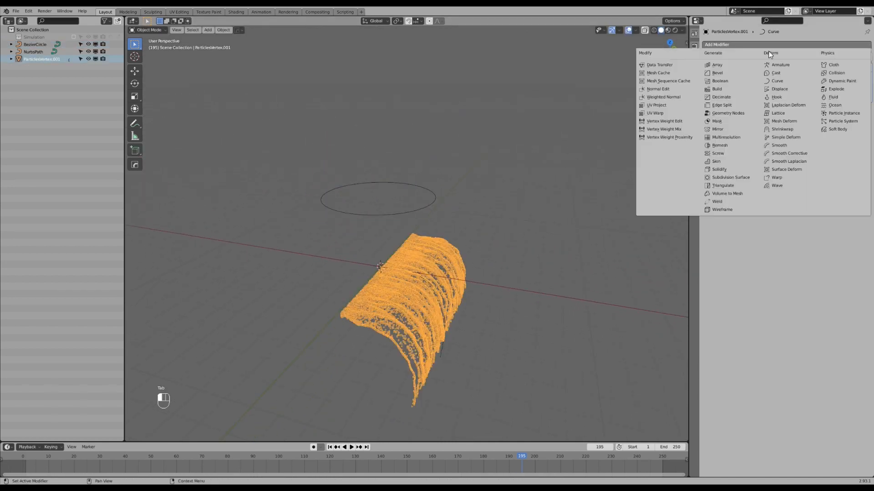
pyautogui.click(773, 82)
pyautogui.click(857, 119)
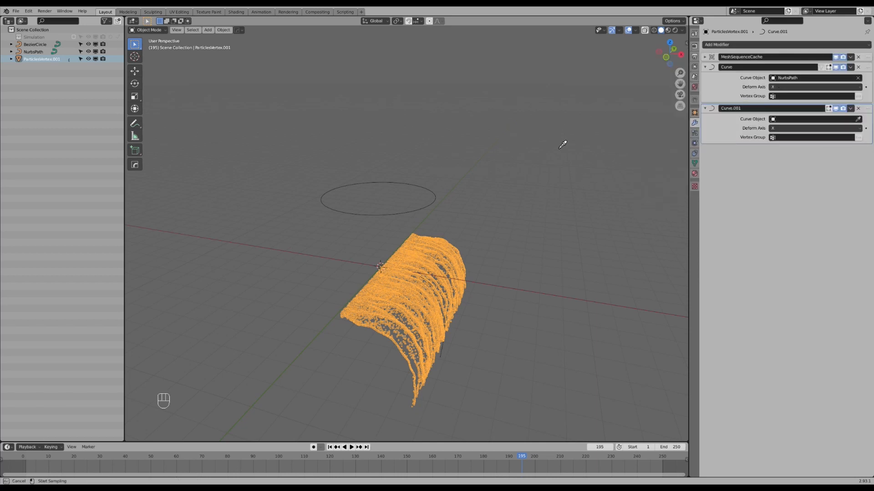
pyautogui.click(429, 182)
pyautogui.moveTo(425, 188); pyautogui.dragTo(452, 230, button='middle')
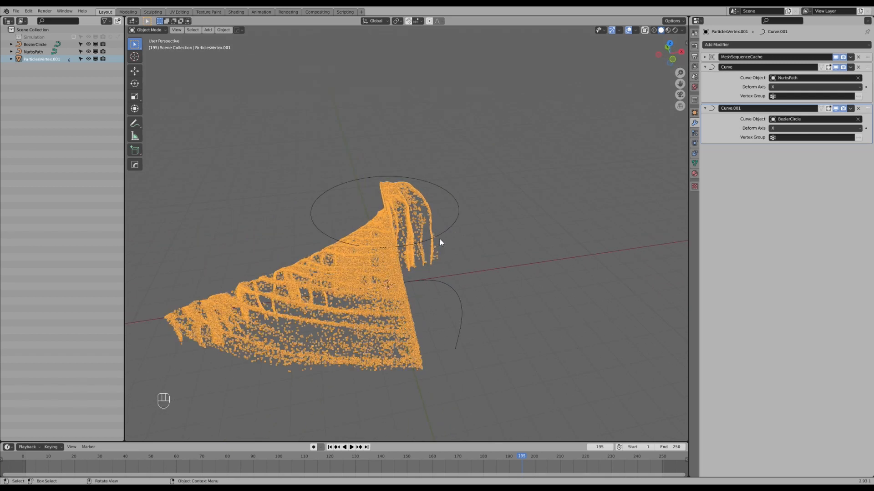
# Set the second Curve modifier's deform axis to Y so the strands wrap around the circle.
pyautogui.click(447, 229)
pyautogui.click(438, 234)
pyautogui.moveTo(438, 234); pyautogui.dragTo(400, 246, button='middle')
pyautogui.click(788, 127)
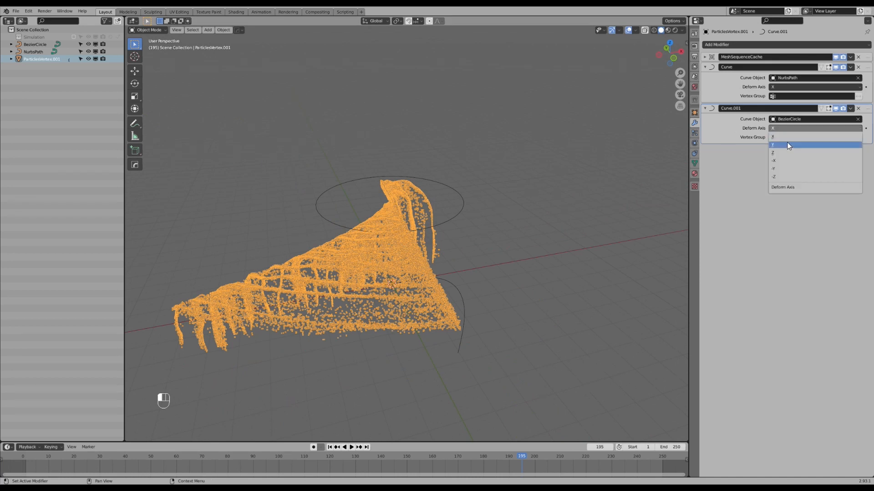
pyautogui.click(787, 144)
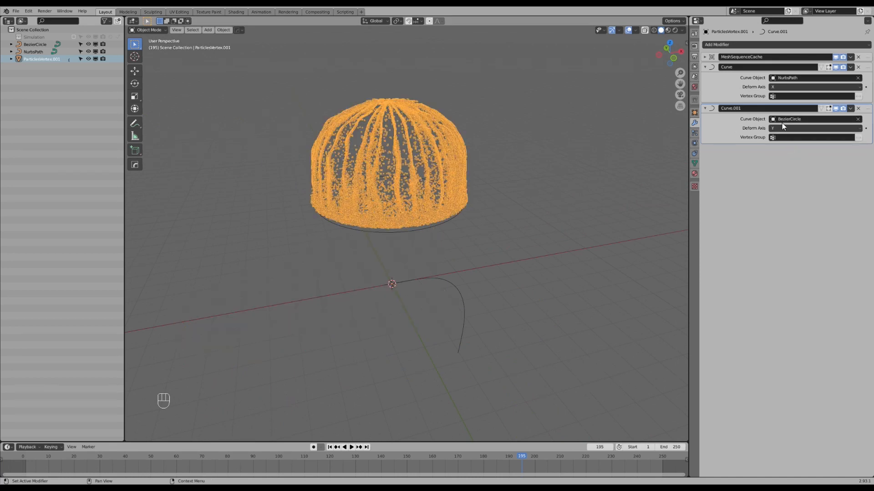
pyautogui.moveTo(483, 172); pyautogui.dragTo(376, 181, button='middle')
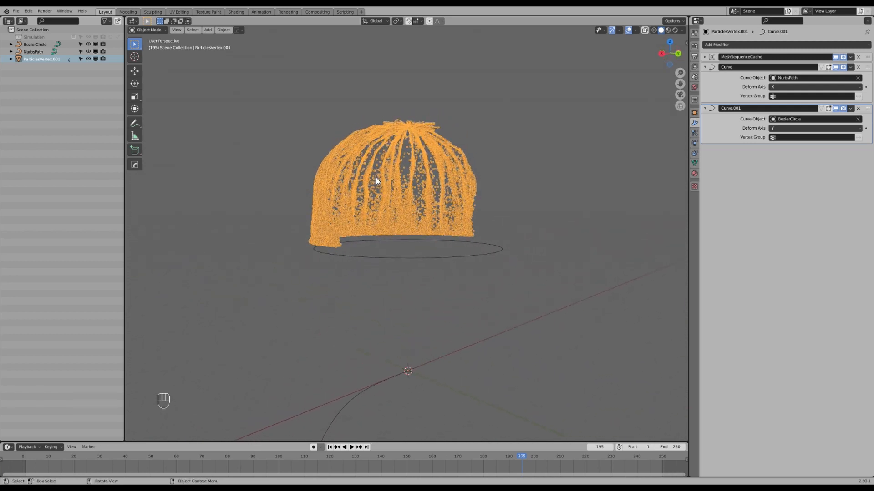
# Tilt all of the Bezier circle's control points so the particle strands flow inward and downward.
pyautogui.click(451, 256)
pyautogui.moveTo(451, 256); pyautogui.dragTo(487, 256, button='middle')
pyautogui.press('Tab')
pyautogui.scroll(-1, 499, 258)
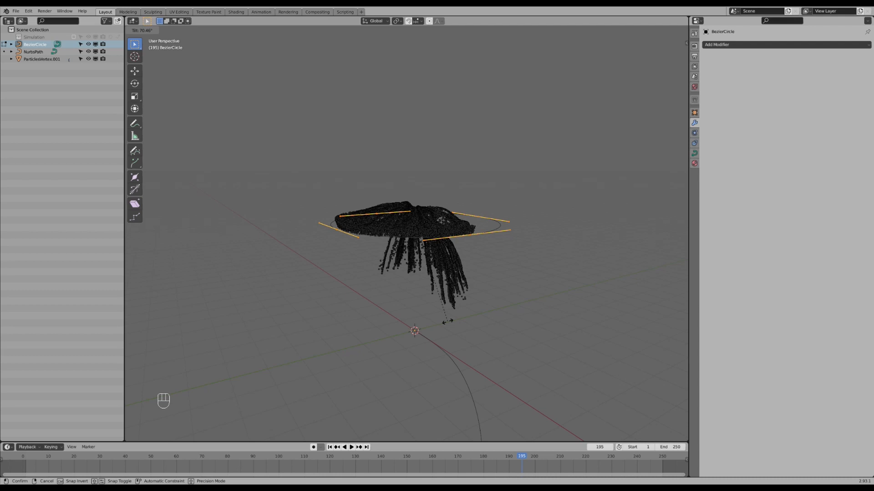
pyautogui.click(448, 322)
pyautogui.moveTo(432, 316); pyautogui.dragTo(554, 269, button='middle')
# Scale the Bezier circle's control points larger to widen the ring of particles.
pyautogui.press('Tab')
pyautogui.press('Tab')
pyautogui.press('s')
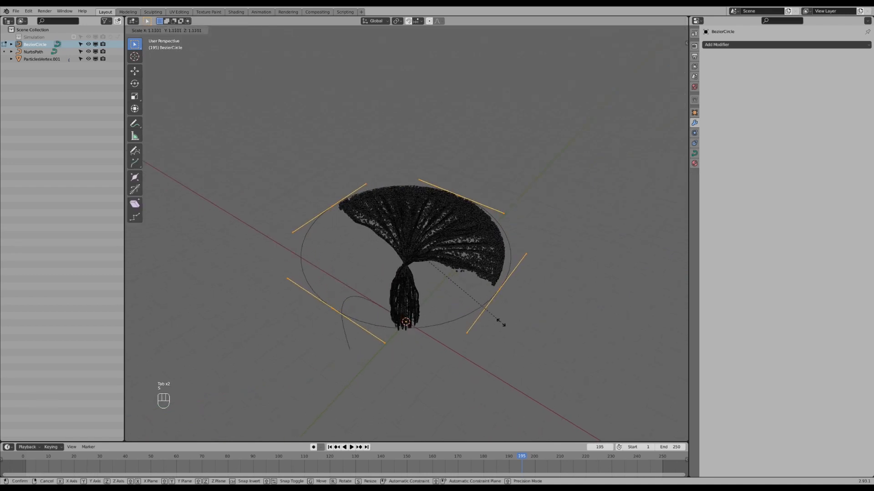
pyautogui.click(529, 364)
pyautogui.moveTo(529, 364); pyautogui.dragTo(403, 181, button='middle')
pyautogui.press('Tab')
# Add an Array modifier to the particle mesh and place it above both Curve modifiers.
pyautogui.click(423, 195)
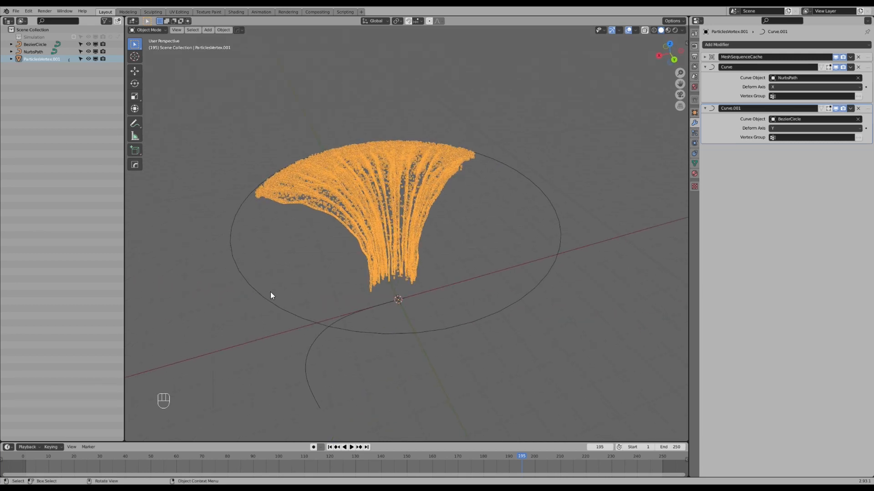
pyautogui.moveTo(405, 201); pyautogui.dragTo(408, 225, button='middle')
pyautogui.click(790, 45)
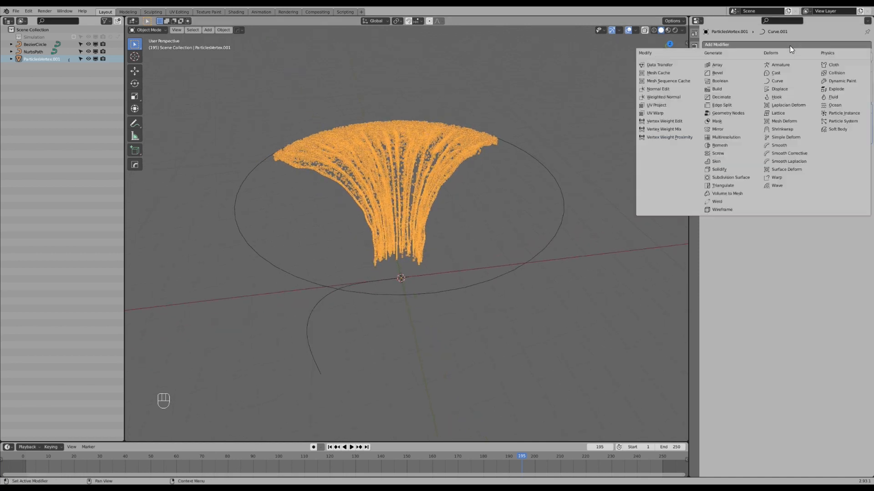
pyautogui.click(739, 63)
pyautogui.moveTo(868, 153); pyautogui.dragTo(871, 70)
pyautogui.moveTo(405, 153); pyautogui.dragTo(456, 180, button='middle')
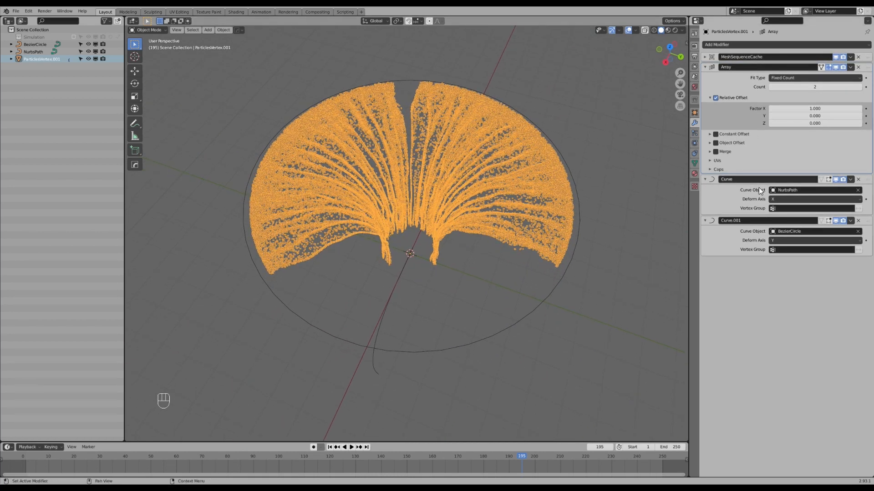
# Disable the viewport display of both Curve modifiers to inspect the flat arrayed particle copies.
pyautogui.click(836, 180)
pyautogui.click(835, 221)
pyautogui.scroll(-2, 514, 274)
pyautogui.keyDown('shift'); pyautogui.moveTo(515, 274); pyautogui.dragTo(438, 191, button='middle'); pyautogui.keyUp('shift')
pyautogui.moveTo(438, 191); pyautogui.dragTo(449, 206, button='middle')
pyautogui.scroll(-2, 449, 206)
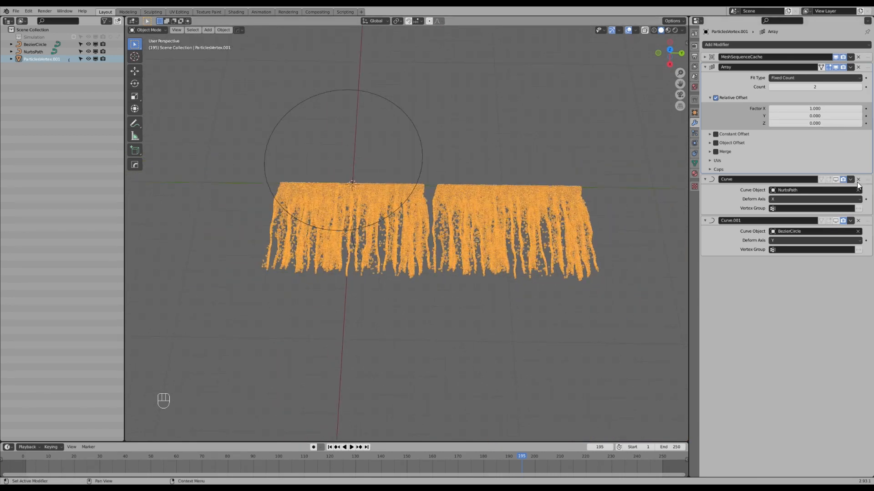
# Set the Array count to 3 and re-enable the NurbsPath Curve modifier in the viewport.
pyautogui.click(860, 87)
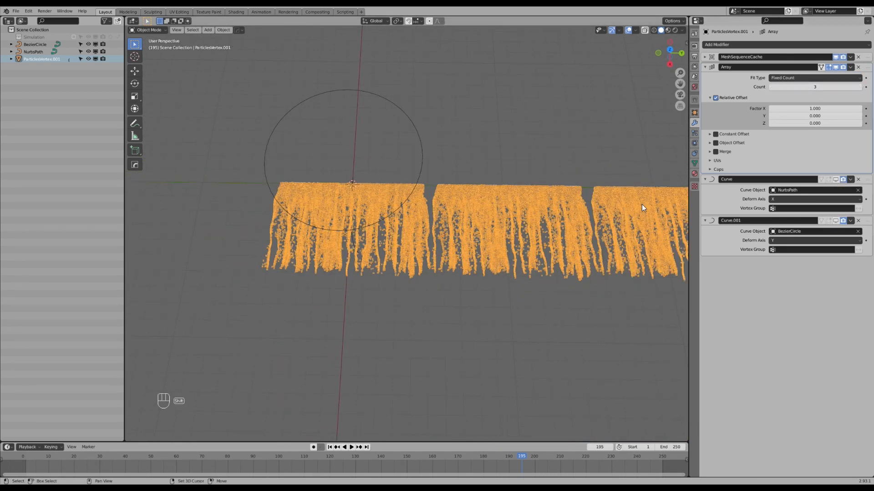
pyautogui.keyDown('shift'); pyautogui.moveTo(645, 208); pyautogui.dragTo(622, 206, button='middle'); pyautogui.keyUp('shift')
pyautogui.click(836, 179)
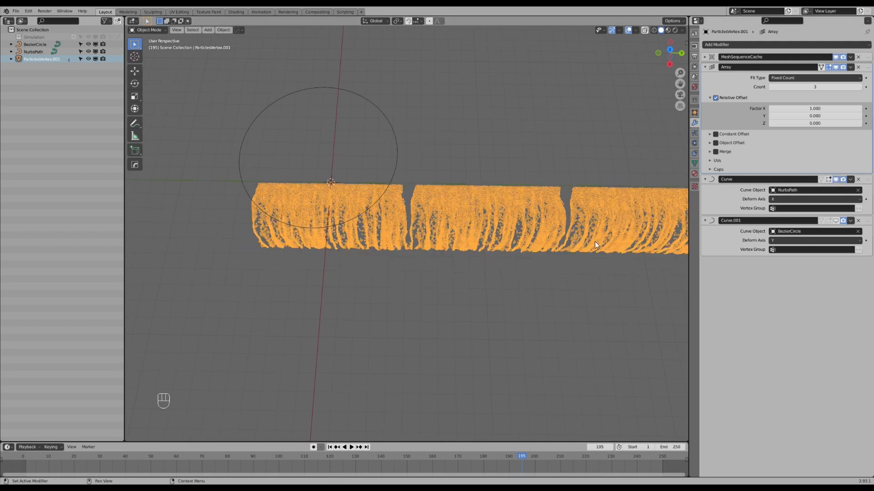
pyautogui.moveTo(595, 242); pyautogui.dragTo(474, 235, button='middle')
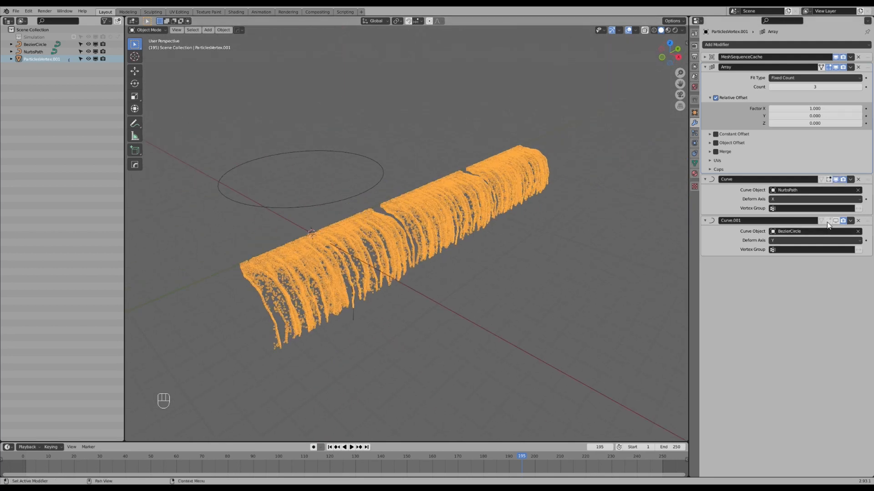
# Re-enable the viewport display of the Curve modifier that uses the Bezier circle.
pyautogui.moveTo(298, 261); pyautogui.dragTo(321, 243, button='middle')
pyautogui.moveTo(428, 238); pyautogui.dragTo(425, 263, button='middle')
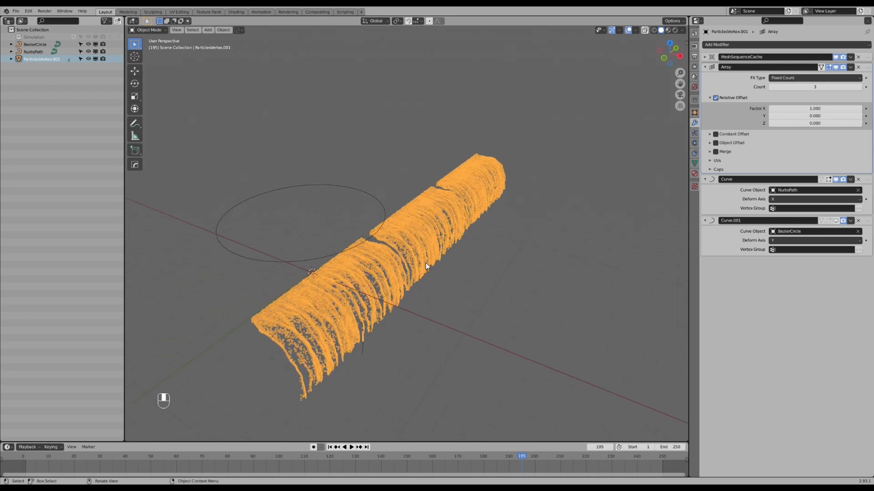
pyautogui.click(836, 221)
# Play and scrub the animation to examine the gaps between the arrayed particle copies around the ring.
pyautogui.moveTo(520, 228); pyautogui.dragTo(439, 266, button='middle')
pyautogui.scroll(2, 433, 274)
pyautogui.press('space')
pyautogui.moveTo(536, 455); pyautogui.dragTo(237, 444)
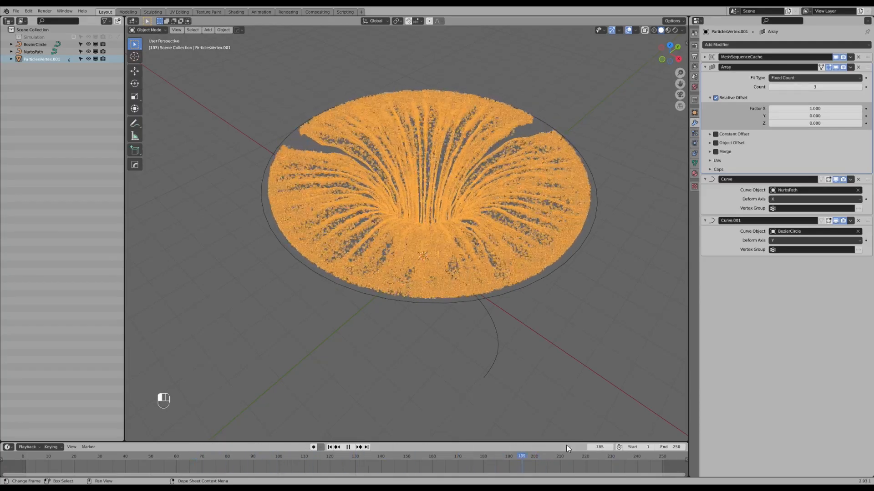
pyautogui.moveTo(421, 450); pyautogui.dragTo(299, 450)
pyautogui.moveTo(341, 198); pyautogui.dragTo(401, 291, button='middle')
pyautogui.press('space')
pyautogui.press('space')
pyautogui.moveTo(487, 454); pyautogui.dragTo(418, 423)
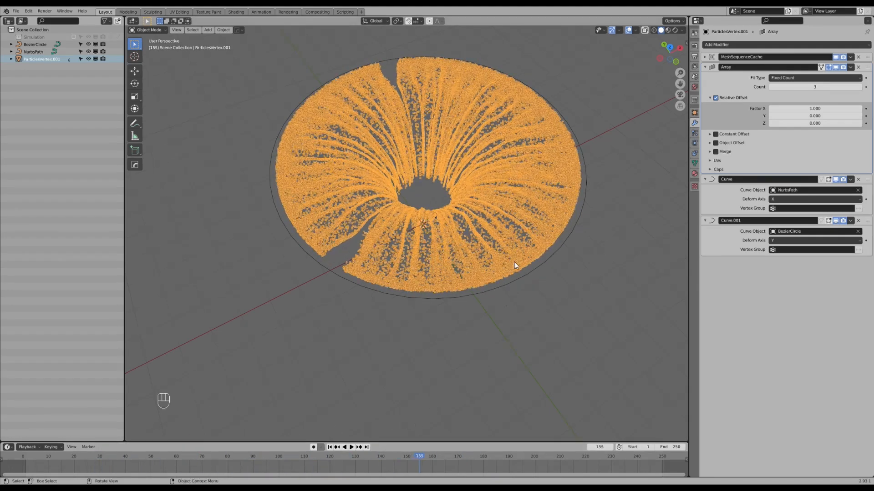
# Hide both Curve modifiers in the viewport and inspect the undeformed arrayed strands from the top view.
pyautogui.click(836, 180)
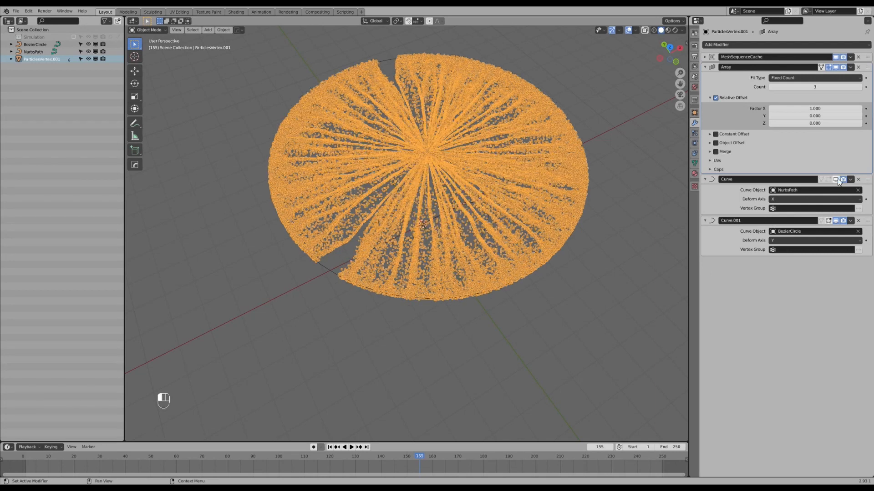
pyautogui.click(835, 221)
pyautogui.press('KP_7')
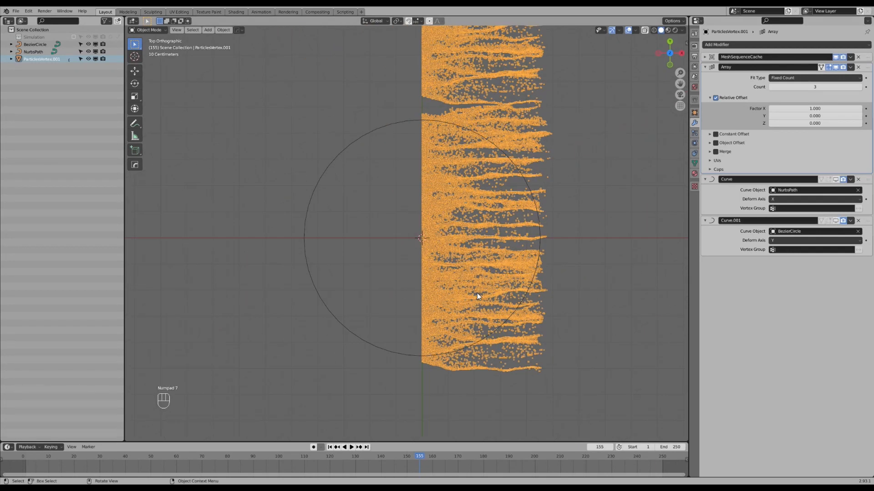
pyautogui.keyDown('shift'); pyautogui.moveTo(498, 190); pyautogui.dragTo(469, 225, button='middle'); pyautogui.keyUp('shift')
pyautogui.keyDown('shift'); pyautogui.moveTo(487, 195); pyautogui.dragTo(436, 216, button='middle'); pyautogui.keyUp('shift')
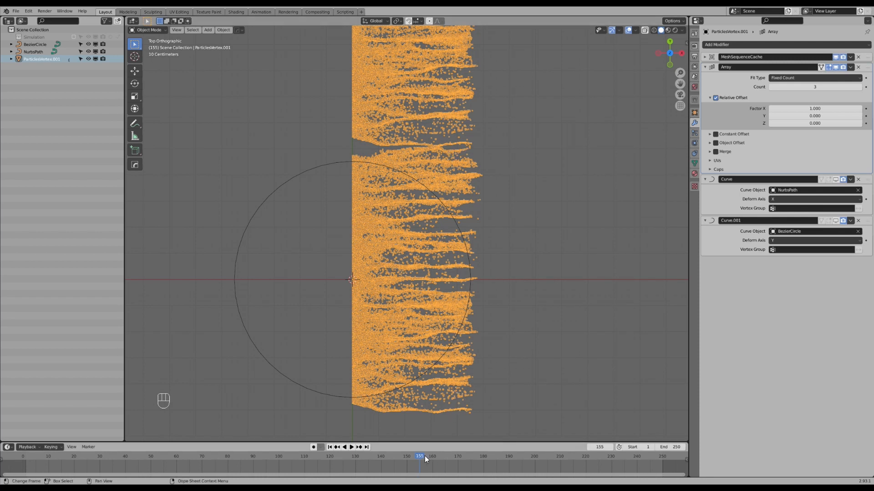
# Scrub the animation with the Array modifier temporarily hidden to examine how the single mesh's extent changes over time.
pyautogui.press('space')
pyautogui.moveTo(419, 455); pyautogui.dragTo(91, 473)
pyautogui.press('space')
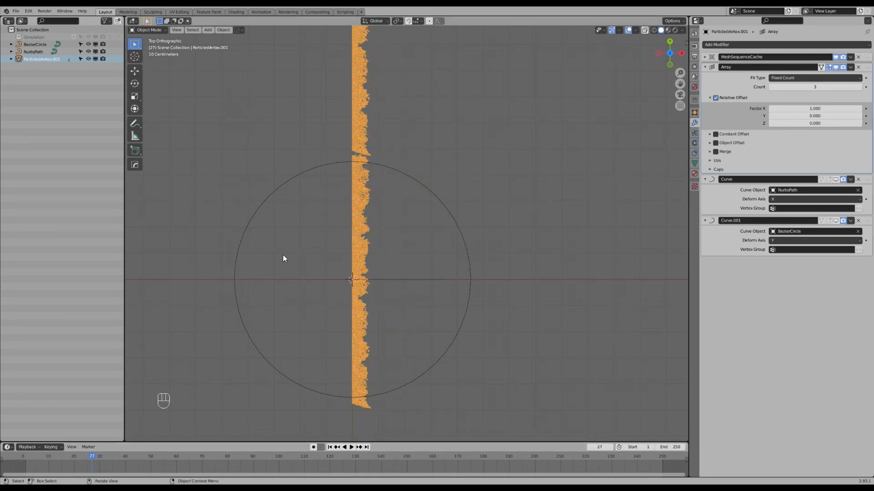
pyautogui.click(837, 67)
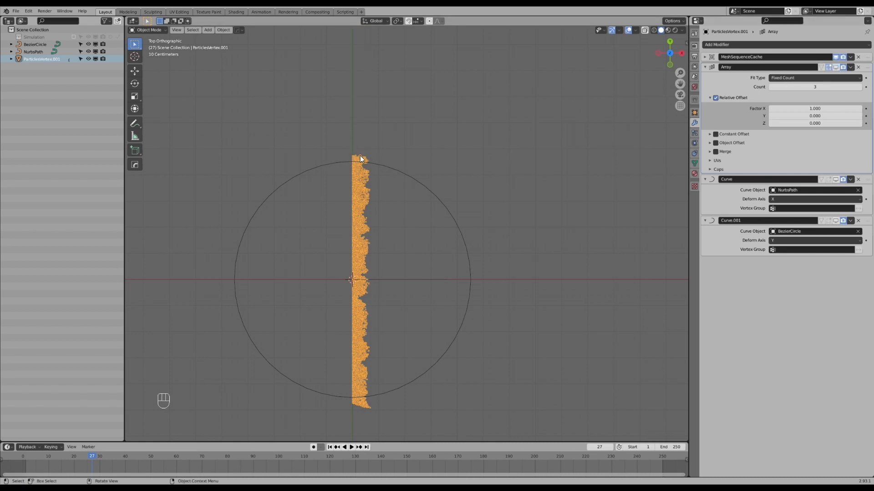
pyautogui.moveTo(94, 463); pyautogui.dragTo(432, 454)
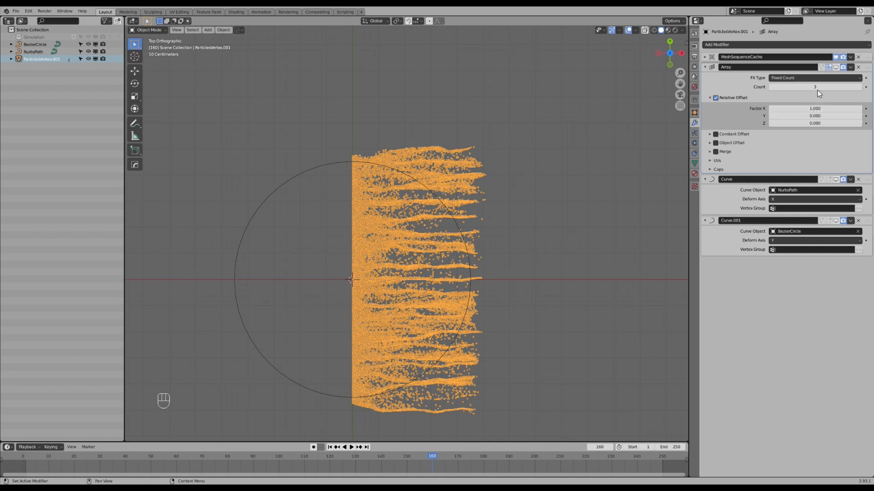
pyautogui.click(835, 67)
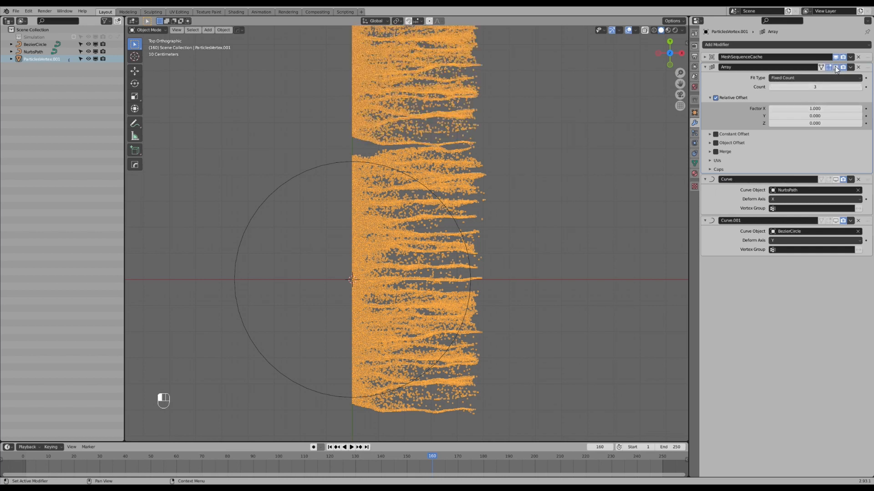
# Switch the Array modifier from Relative Offset to Constant Offset and set its X distance to 9.5 m.
pyautogui.click(715, 97)
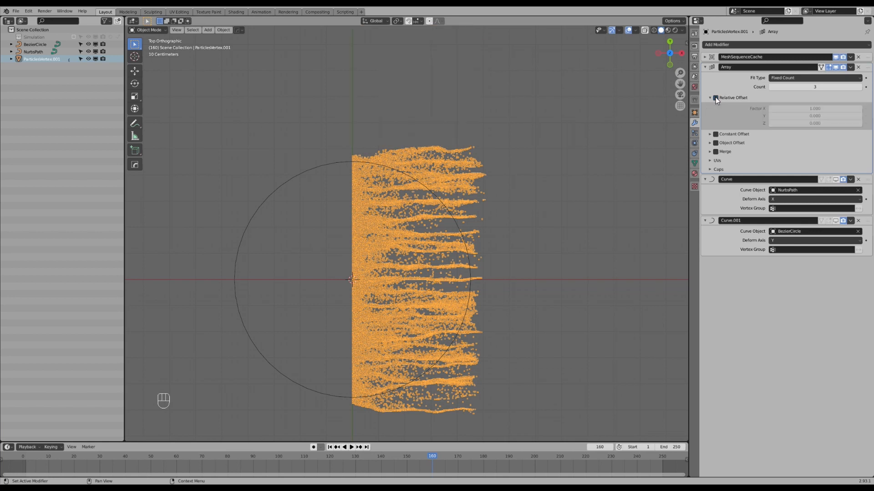
pyautogui.click(716, 134)
pyautogui.click(709, 135)
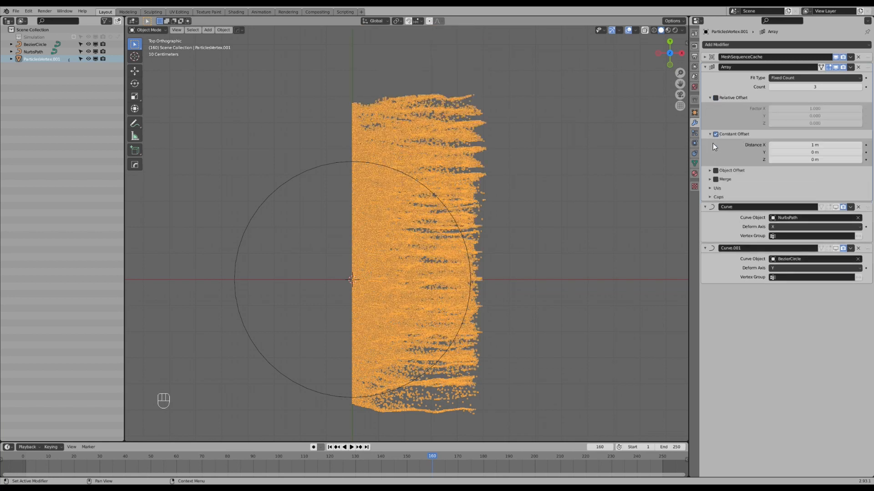
pyautogui.moveTo(818, 146); pyautogui.dragTo(857, 146)
# Go to frame 210 and turn the viewport display of both Curve modifiers back on.
pyautogui.moveTo(139, 458); pyautogui.dragTo(560, 455)
pyautogui.click(836, 207)
pyautogui.click(836, 248)
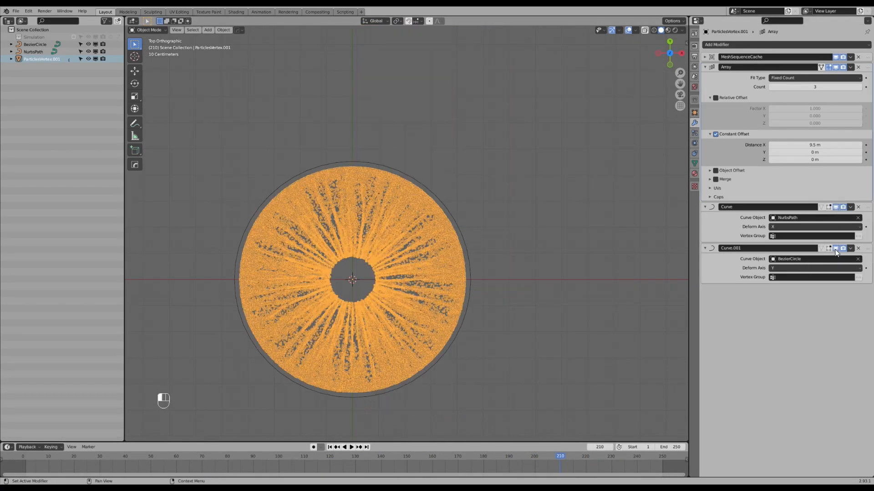
# Play and scrub the animation while orbiting the particle funnel to check that the array copies join without gaps.
pyautogui.scroll(2, 377, 345)
pyautogui.moveTo(377, 345); pyautogui.dragTo(392, 319, button='middle')
pyautogui.press('space')
pyautogui.moveTo(579, 460); pyautogui.dragTo(514, 455)
pyautogui.moveTo(395, 284); pyautogui.dragTo(419, 285, button='middle')
pyautogui.moveTo(421, 244)
pyautogui.mouseDown(button='middle')
pyautogui.moveTo(458, 294)
pyautogui.moveTo(425, 327)
pyautogui.moveTo(449, 314)
pyautogui.moveTo(485, 263)
pyautogui.moveTo(442, 261)
pyautogui.moveTo(449, 267)
pyautogui.moveTo(436, 243)
pyautogui.mouseUp(button='middle')
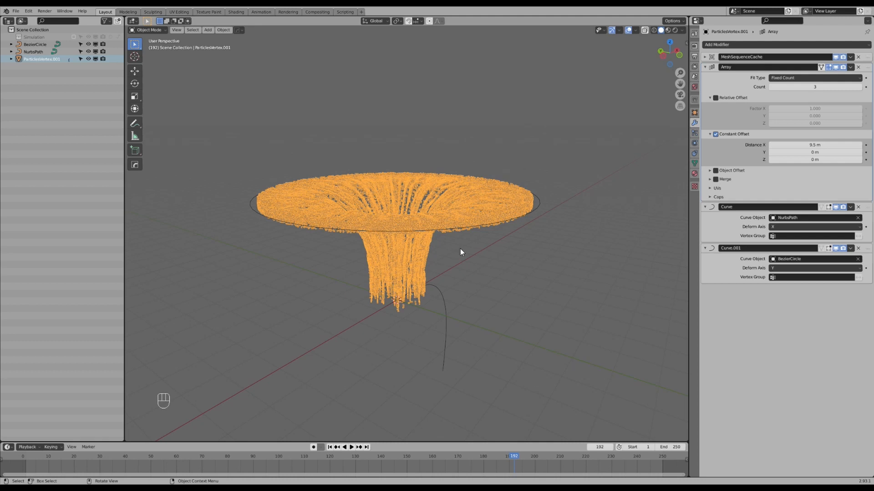
# Try twisting the particle mesh with a Simple Deform modifier set to Twist around Z at 71.5°.
pyautogui.click(757, 44)
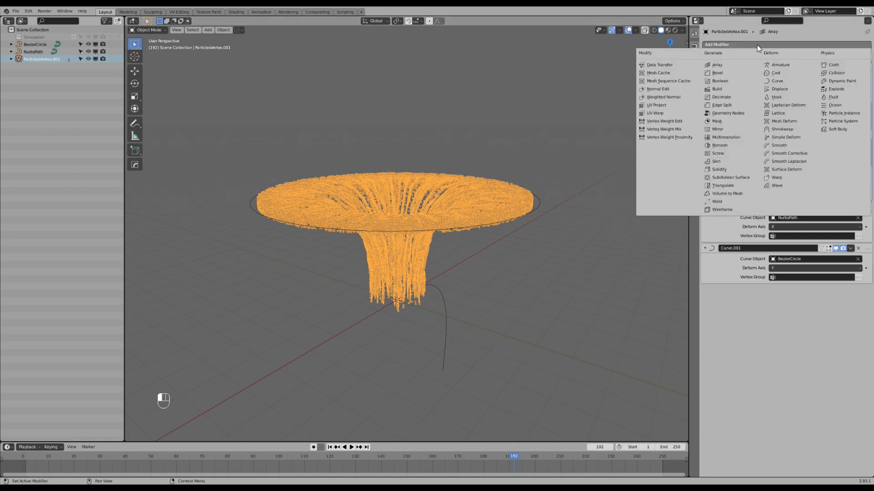
pyautogui.click(779, 138)
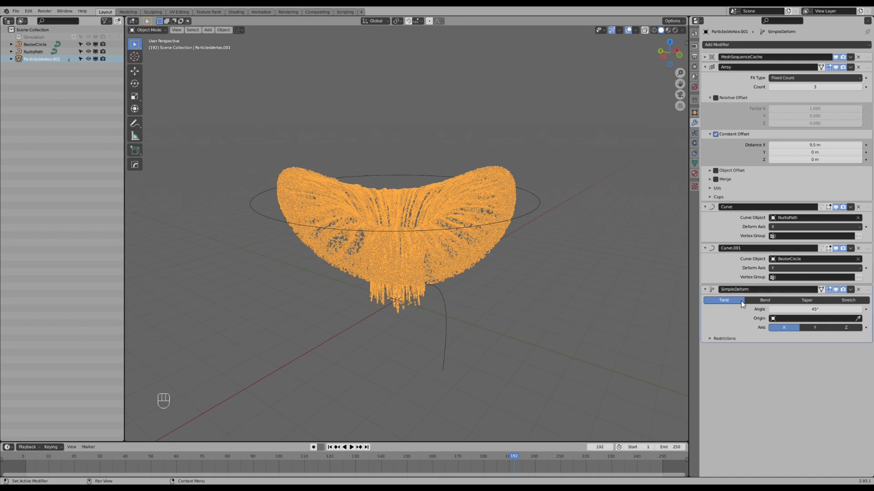
pyautogui.click(838, 329)
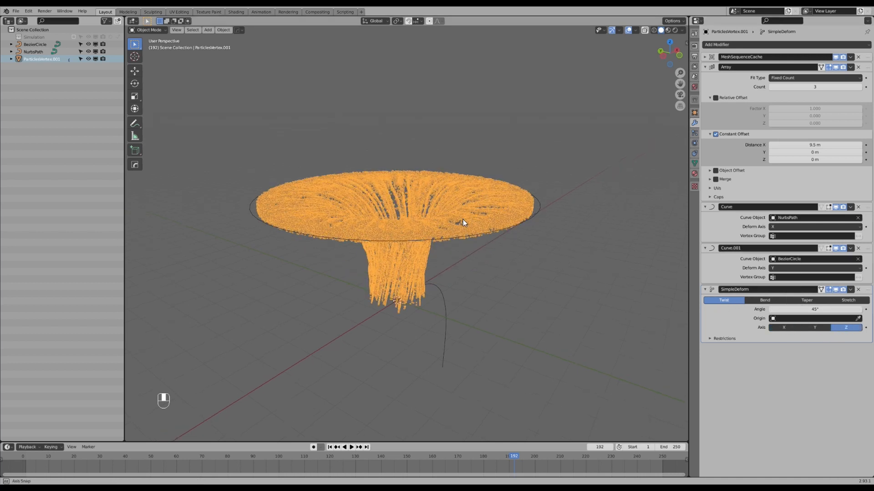
pyautogui.moveTo(814, 309); pyautogui.dragTo(853, 310)
# Play the animation from the start and examine the twisted particle funnel from several angles.
pyautogui.moveTo(465, 461); pyautogui.dragTo(26, 466)
pyautogui.press('space')
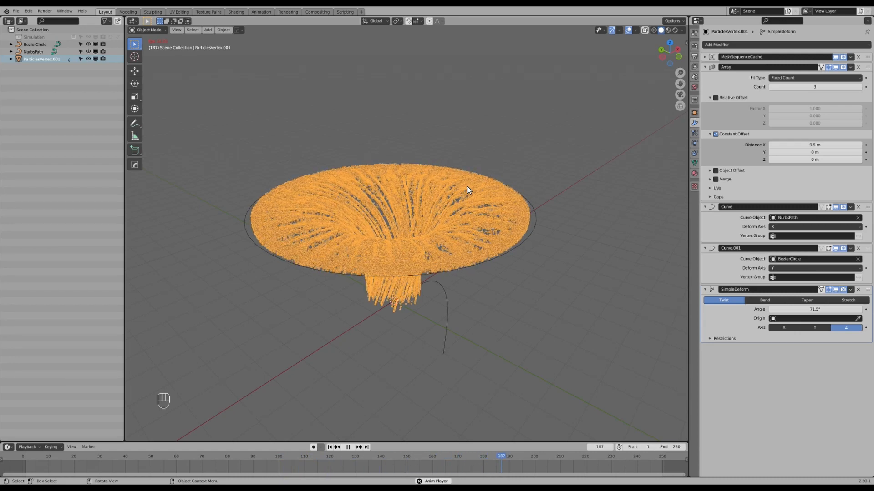
pyautogui.moveTo(427, 215); pyautogui.dragTo(447, 231, button='middle')
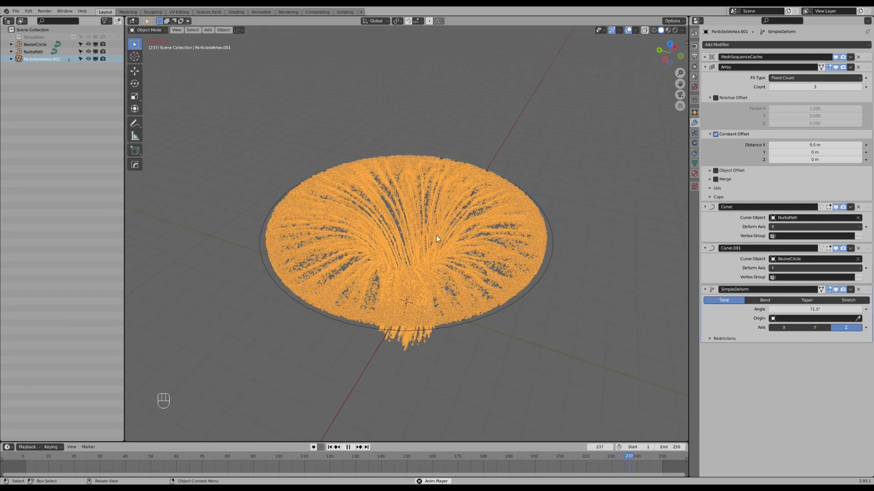
pyautogui.moveTo(436, 235); pyautogui.dragTo(447, 239, button='middle')
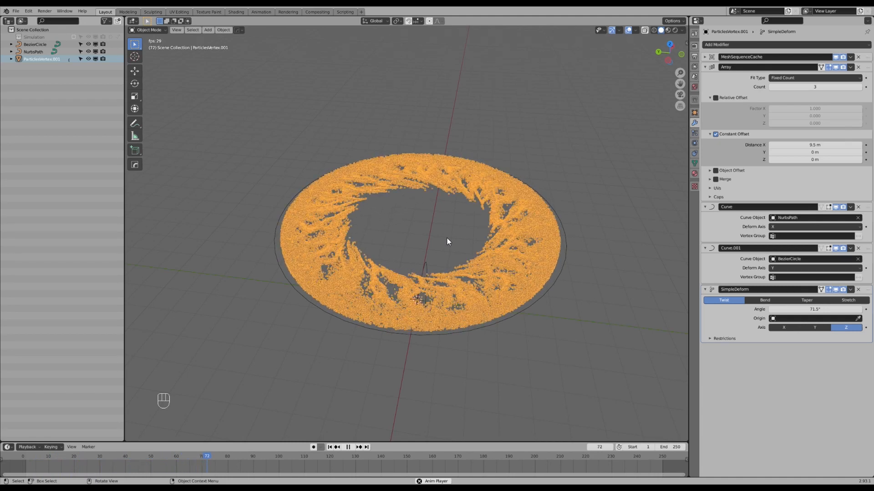
# Stop the playback and remove the Simple Deform modifier from the particle mesh.
pyautogui.press('Escape')
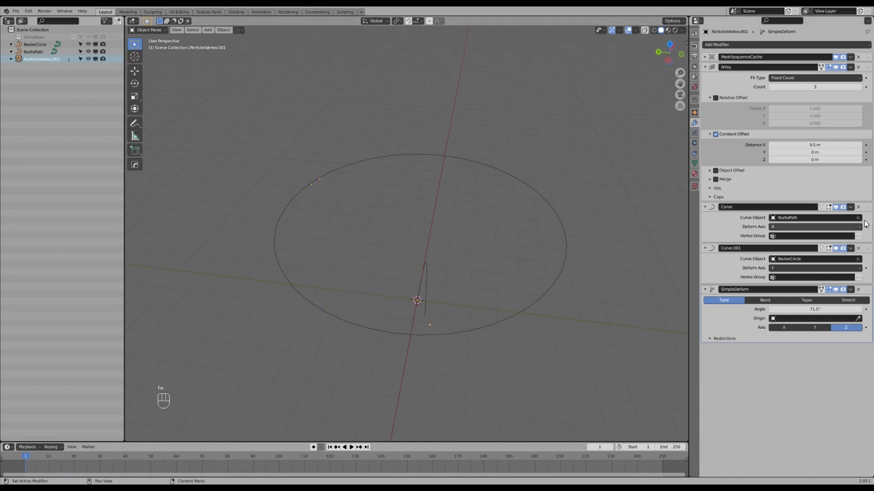
pyautogui.click(858, 292)
pyautogui.moveTo(450, 303); pyautogui.dragTo(447, 277, button='middle')
# At frame 200, add a lattice at the origin and scale it uniformly until it is slightly wider than the funnel's stem.
pyautogui.moveTo(28, 460); pyautogui.dragTo(533, 424)
pyautogui.moveTo(410, 346); pyautogui.dragTo(410, 277, button='middle')
pyautogui.hotkey('shift', 'a')
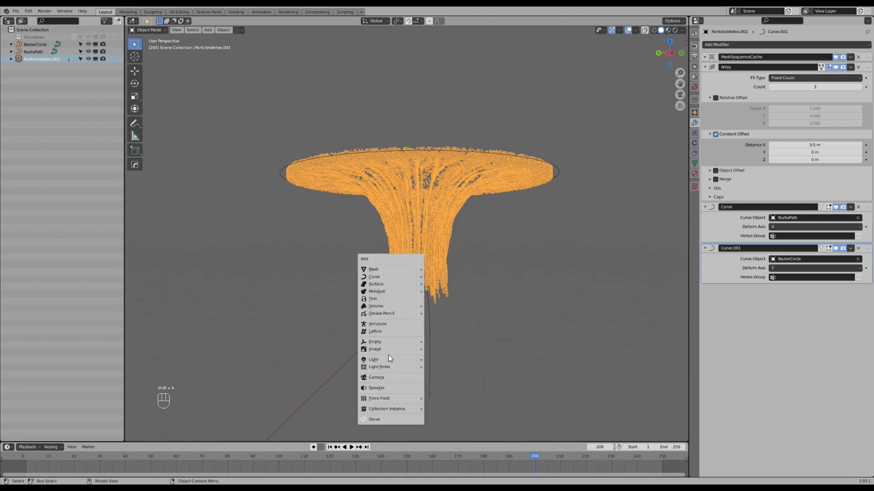
pyautogui.click(393, 332)
pyautogui.press('s')
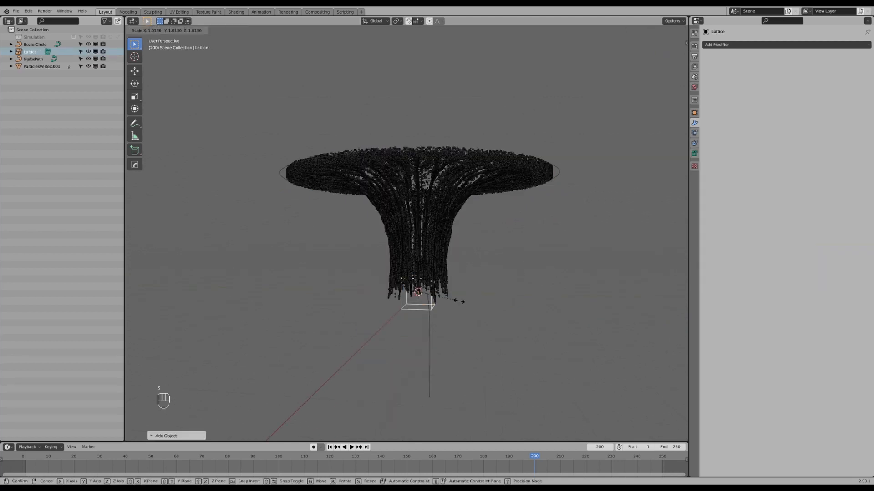
pyautogui.click(499, 346)
pyautogui.press('KP_1')
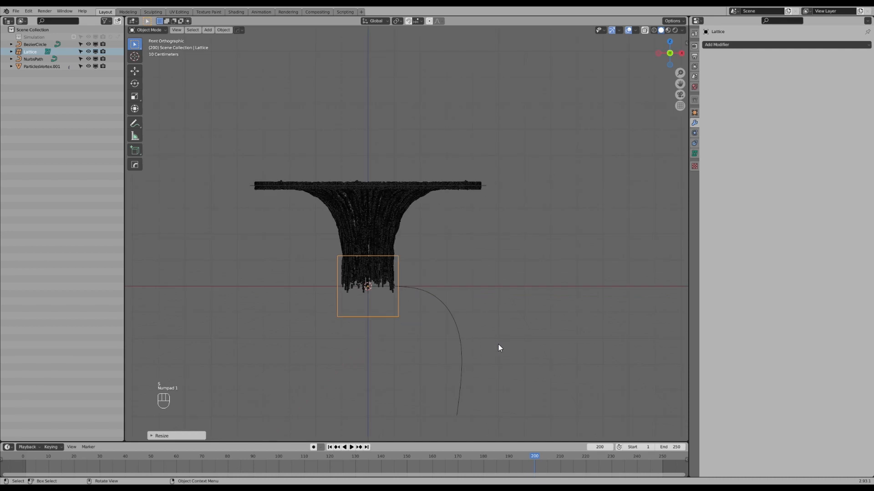
pyautogui.press('s')
pyautogui.click(500, 332)
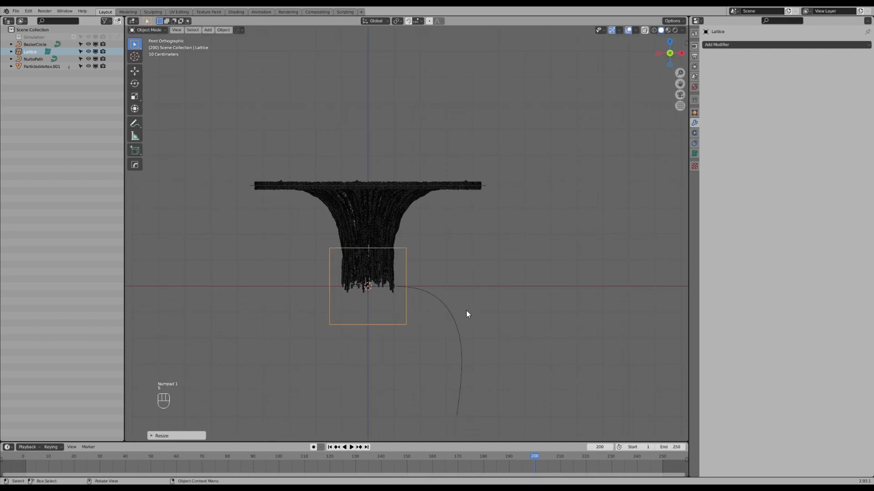
# Stretch the lattice along Z and move it upward so it spans the funnel's height.
pyautogui.press('s')
pyautogui.press('z')
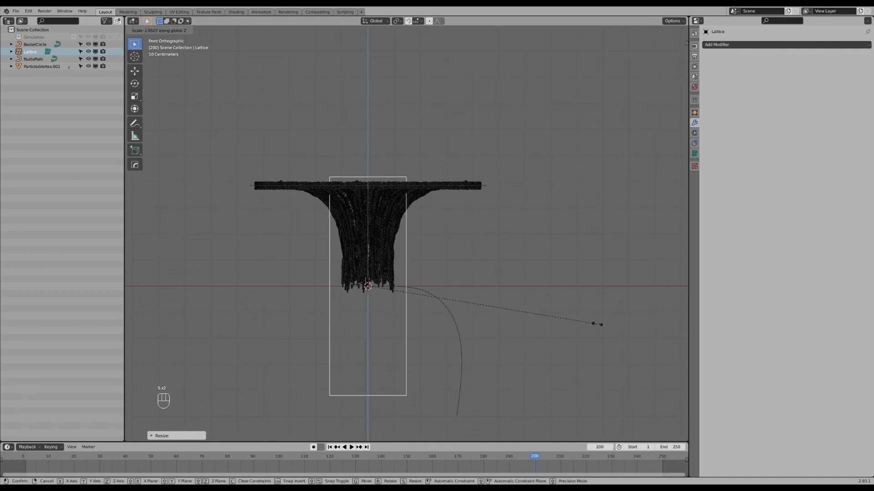
pyautogui.press('g')
pyautogui.press('s')
pyautogui.click(462, 292)
# At frame 248, enlarge the lattice's height and reposition it so it also encloses the lower ends of the strands.
pyautogui.moveTo(578, 458); pyautogui.dragTo(657, 466)
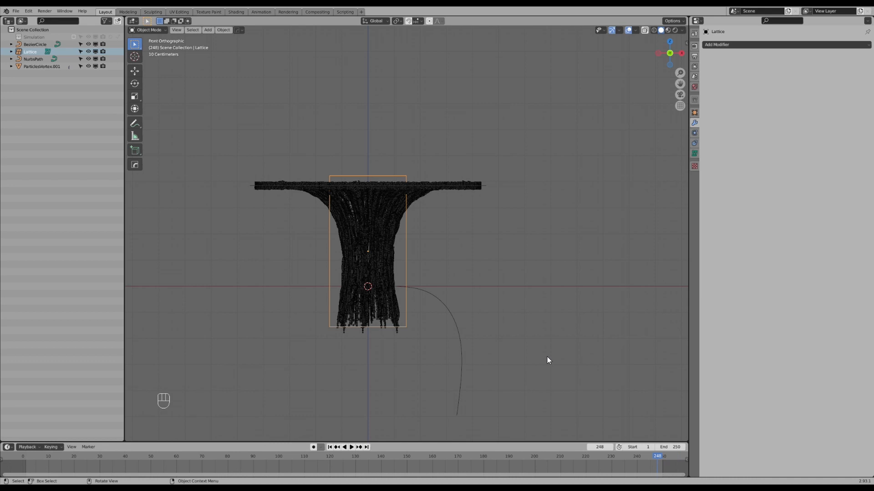
pyautogui.press('g')
pyautogui.press('z')
pyautogui.press('s')
pyautogui.press('g')
pyautogui.click(577, 373)
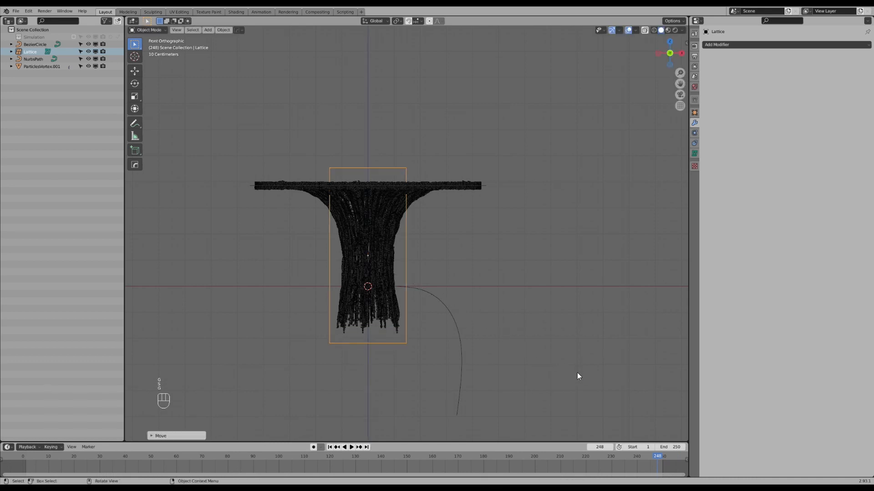
# Set the lattice's W resolution to 9, keeping U and V at 2.
pyautogui.click(695, 154)
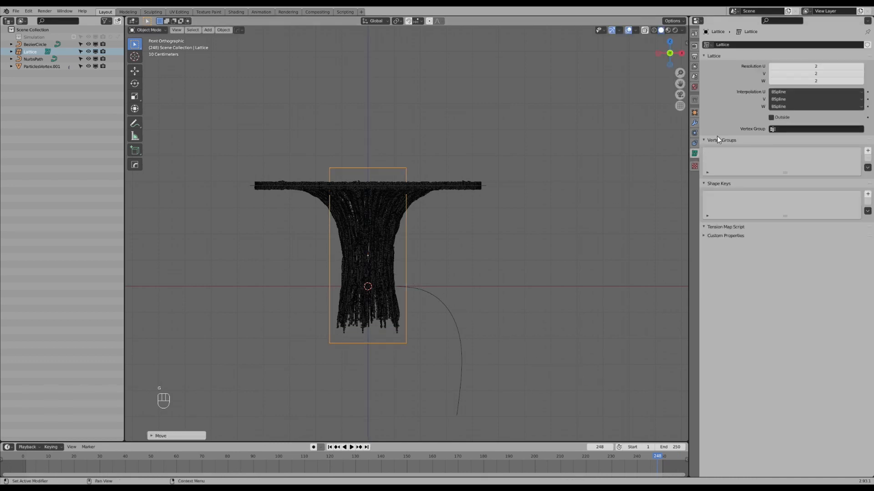
pyautogui.click(861, 81)
pyautogui.click(861, 81)
pyautogui.click(861, 81)
pyautogui.click(860, 81)
pyautogui.click(861, 81)
pyautogui.click(861, 81)
pyautogui.click(861, 81)
pyautogui.moveTo(557, 192); pyautogui.dragTo(409, 214, button='middle')
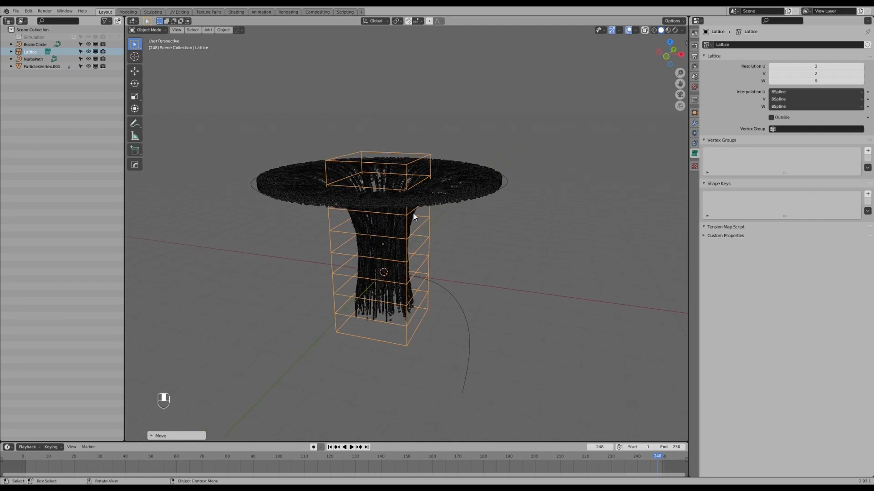
# Add a Simple Deform modifier to the lattice, twist it around the Z axis and increase the twist angle.
pyautogui.click(694, 121)
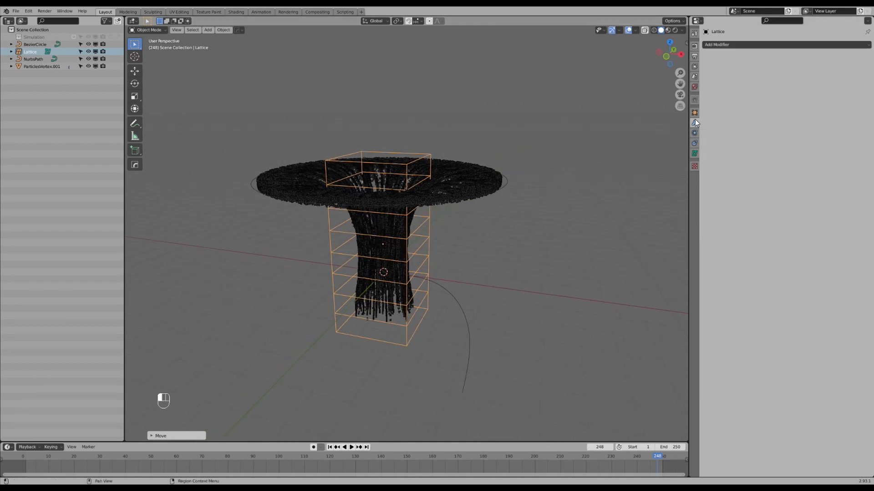
pyautogui.click(742, 45)
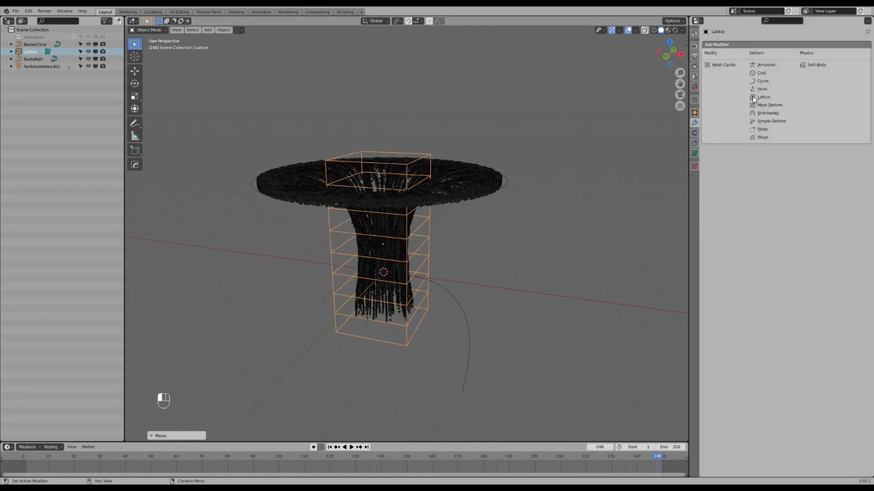
pyautogui.click(783, 120)
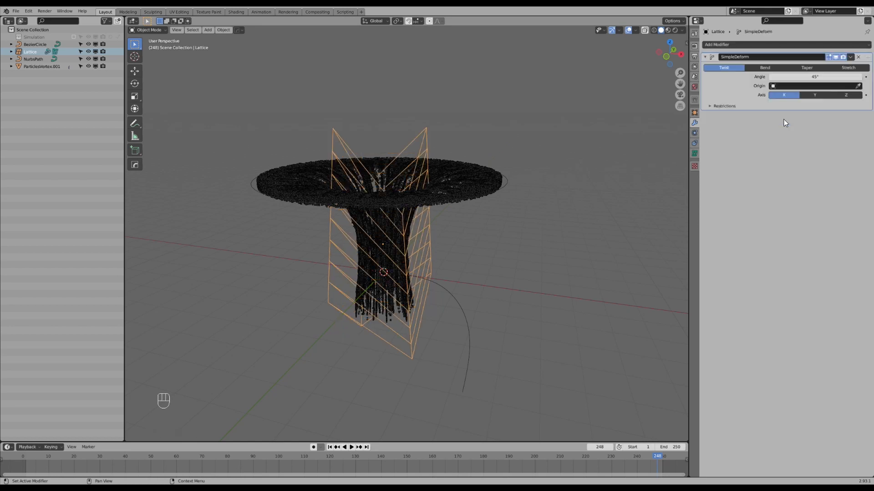
pyautogui.click(851, 95)
pyautogui.moveTo(401, 209); pyautogui.dragTo(387, 216, button='middle')
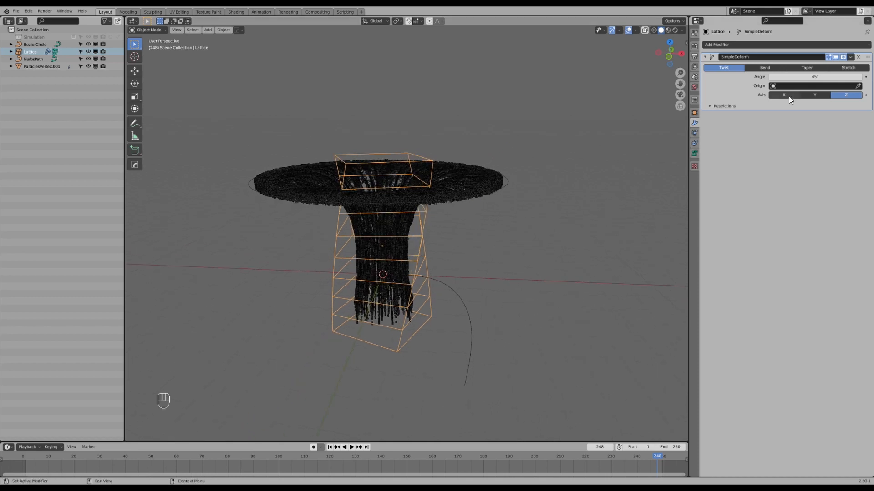
pyautogui.moveTo(801, 76); pyautogui.dragTo(866, 77)
# Add a Lattice modifier to the particle mesh with the Lattice as its object, and move to frame 249.
pyautogui.click(463, 176)
pyautogui.click(752, 45)
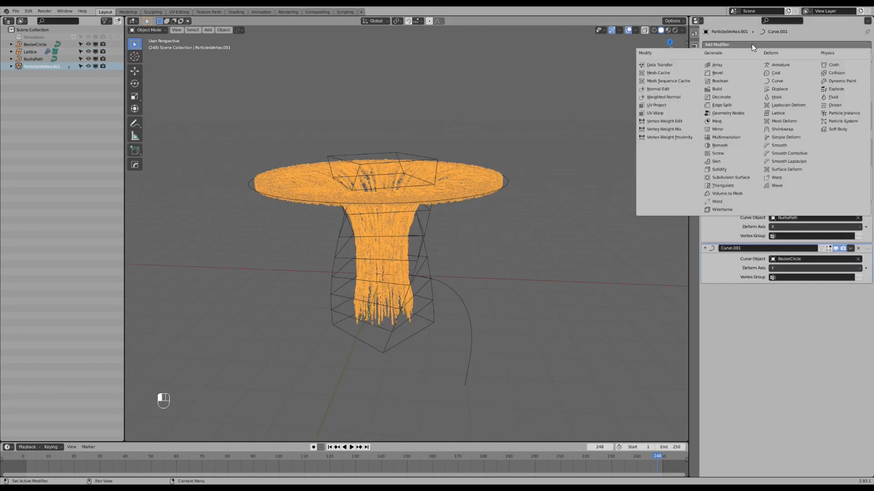
pyautogui.click(779, 113)
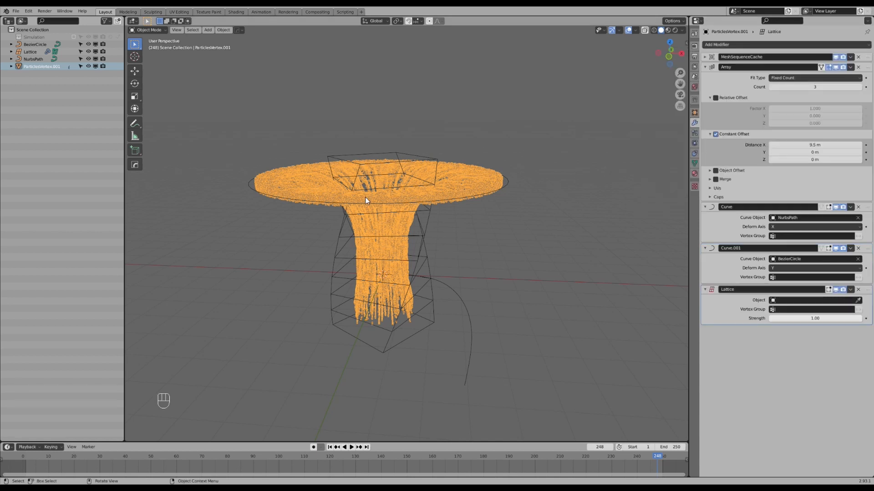
pyautogui.click(858, 301)
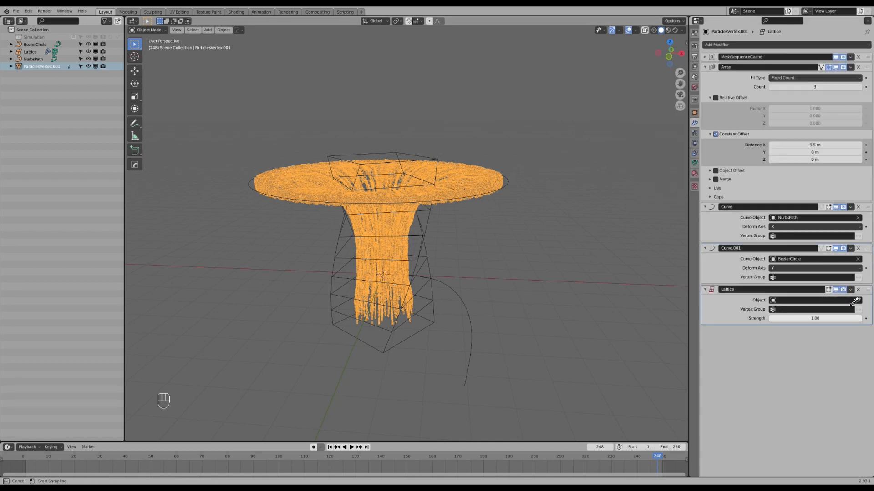
pyautogui.click(427, 325)
pyautogui.moveTo(633, 454); pyautogui.dragTo(659, 440)
pyautogui.moveTo(594, 218); pyautogui.dragTo(599, 235, button='middle')
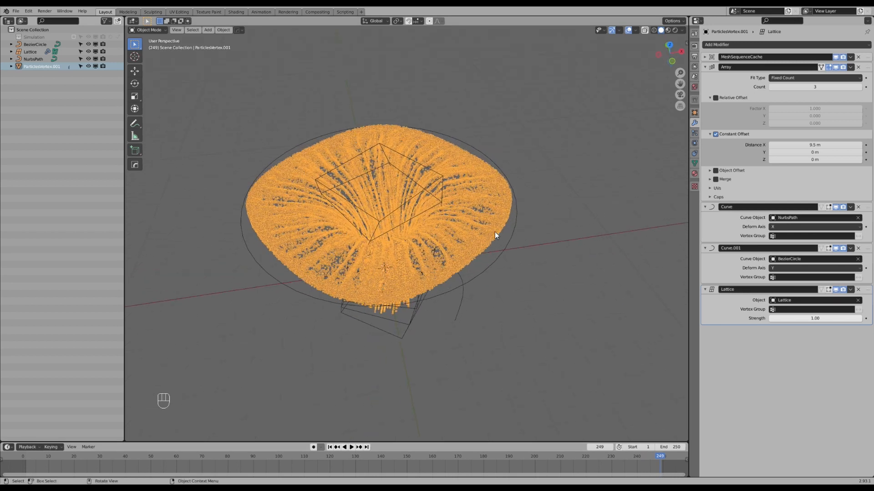
pyautogui.moveTo(495, 231); pyautogui.dragTo(483, 245, button='middle')
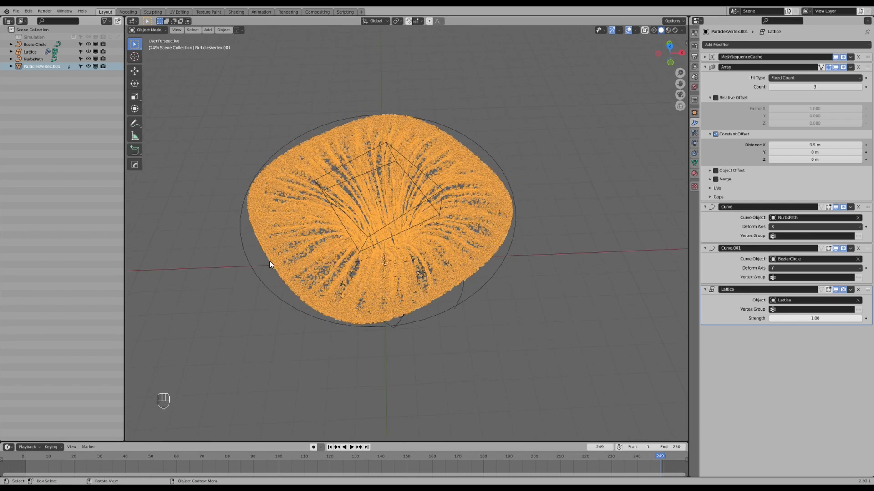
pyautogui.moveTo(264, 253); pyautogui.dragTo(490, 261, button='middle')
# Try to enlarge the Bezier circle by scaling all its control points.
pyautogui.click(487, 246)
pyautogui.press('Tab')
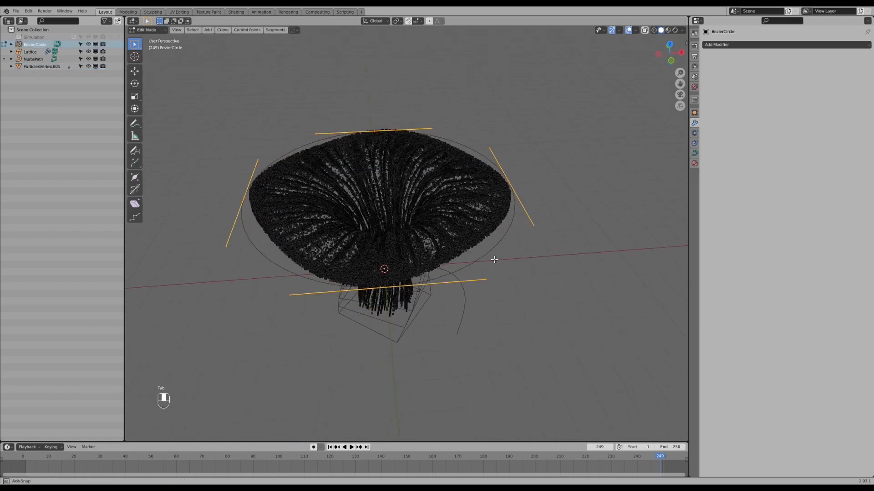
pyautogui.press('a')
pyautogui.press('s')
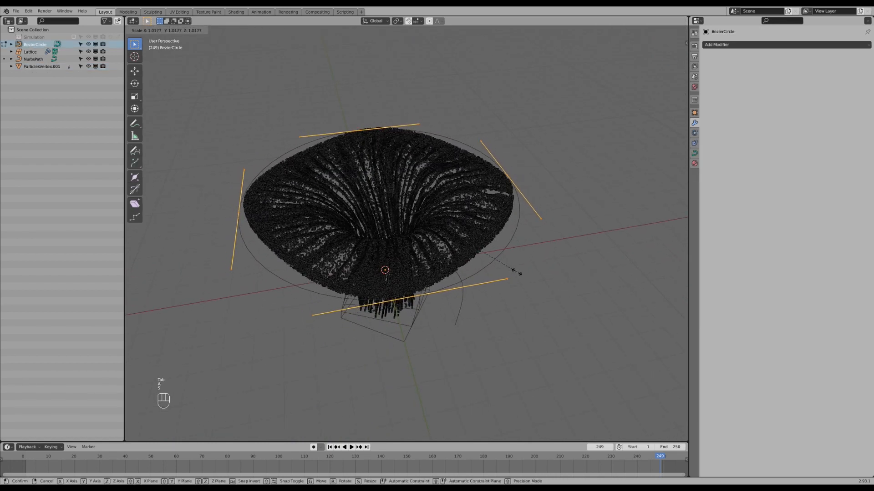
pyautogui.rightClick(516, 269)
pyautogui.press('Tab')
# Set the lattice's Simple Deform twist angle to 140°.
pyautogui.moveTo(483, 286); pyautogui.dragTo(459, 288, button='middle')
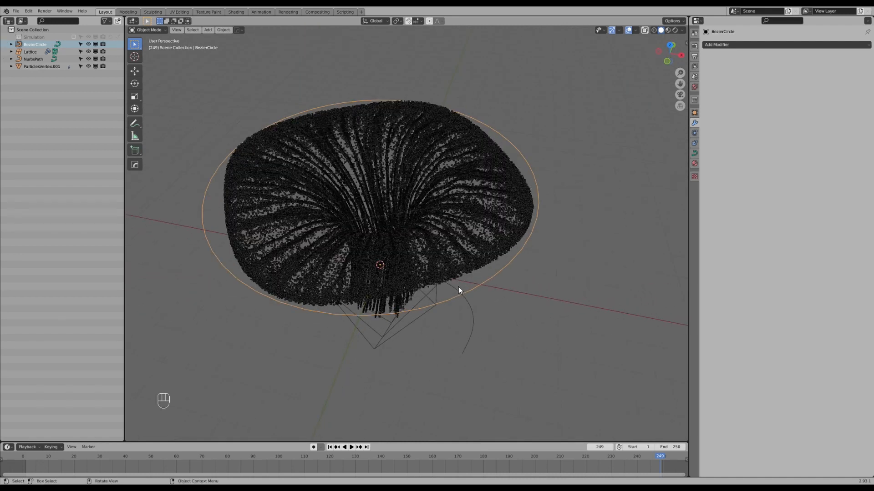
pyautogui.moveTo(468, 287); pyautogui.dragTo(464, 316, button='middle')
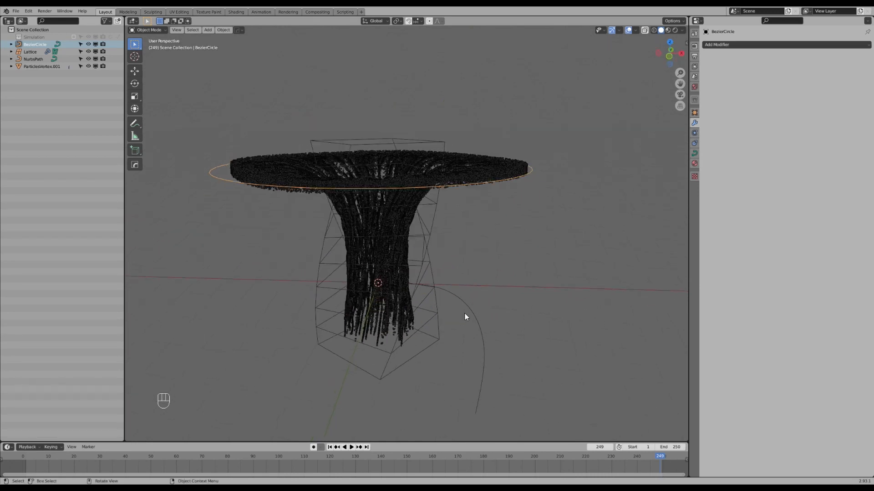
pyautogui.click(405, 364)
pyautogui.moveTo(812, 77); pyautogui.dragTo(864, 78)
pyautogui.moveTo(330, 288); pyautogui.dragTo(350, 267, button='middle')
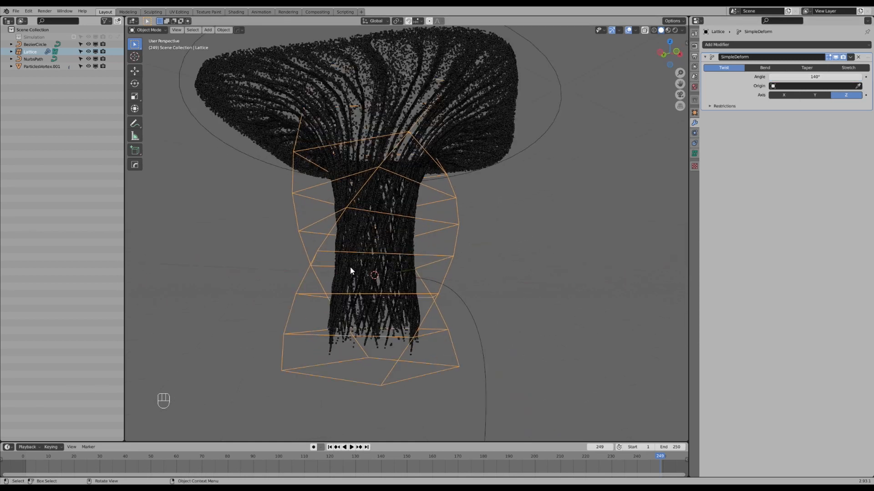
# Enter Edit Mode on the lattice and turn off the viewport display of its Simple Deform modifier.
pyautogui.click(335, 251)
pyautogui.click(329, 251)
pyautogui.press('Tab')
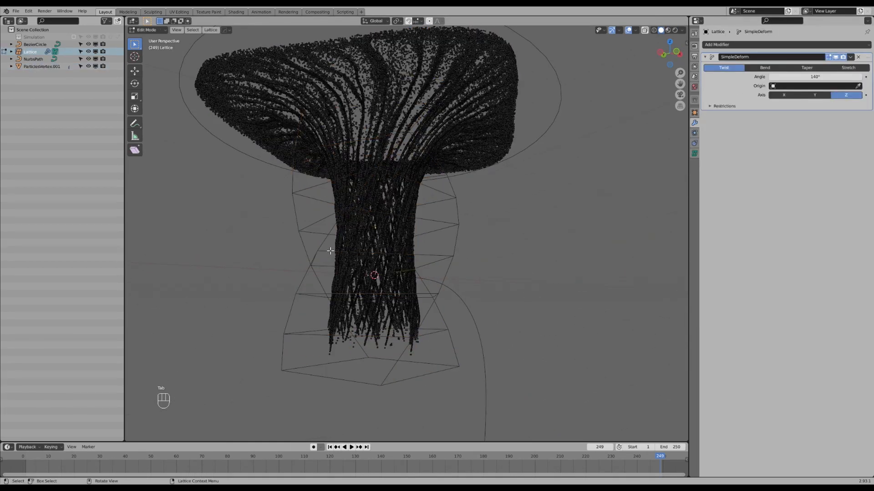
pyautogui.moveTo(331, 250); pyautogui.dragTo(341, 255, button='middle')
pyautogui.press('1')
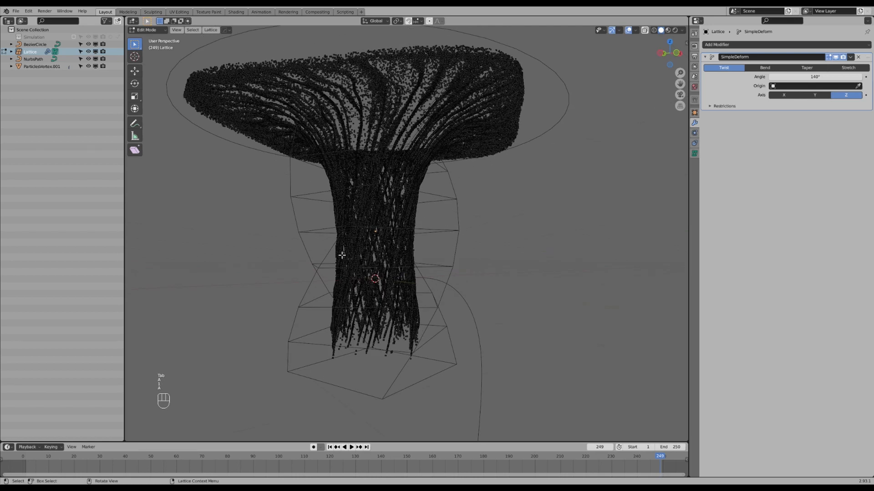
pyautogui.moveTo(389, 284); pyautogui.dragTo(386, 277, button='middle')
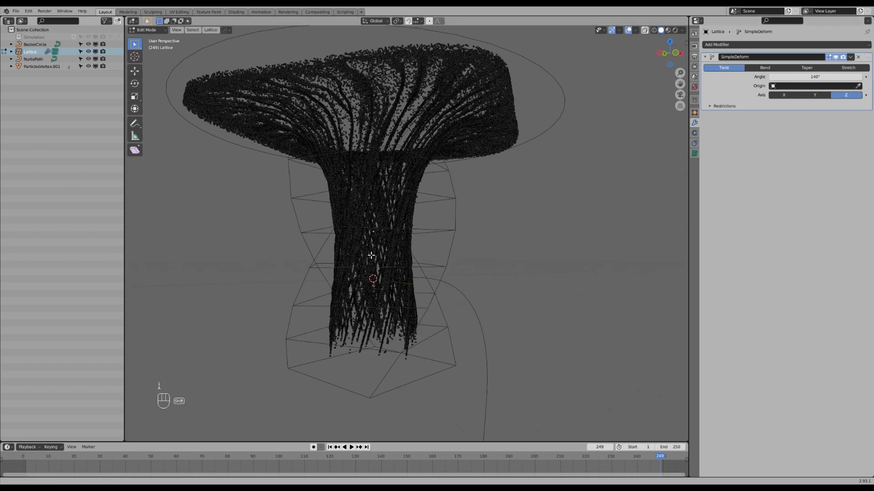
pyautogui.keyDown('shift'); pyautogui.moveTo(348, 254); pyautogui.dragTo(369, 232, button='middle'); pyautogui.keyUp('shift')
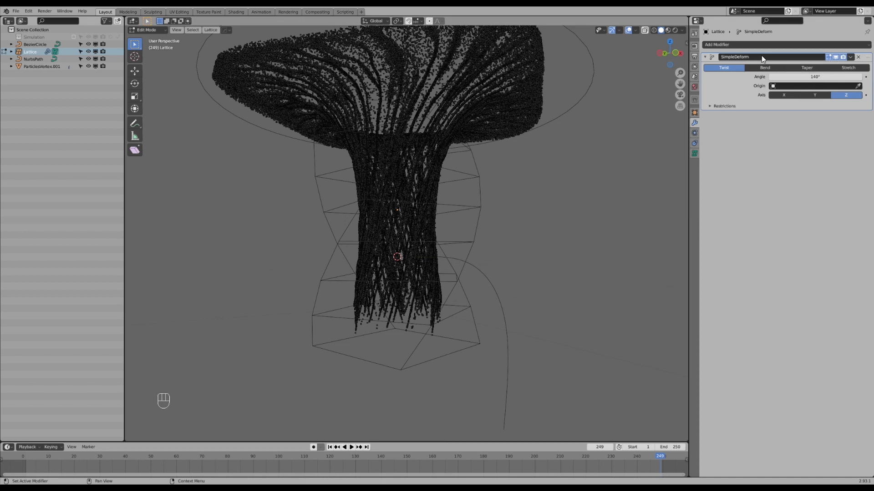
pyautogui.click(835, 58)
# Try to scale the lattice's middle ring of points with proportional editing, excluding the Z axis.
pyautogui.press('a')
pyautogui.press('a')
pyautogui.press('b')
pyautogui.moveTo(299, 200); pyautogui.dragTo(530, 221)
pyautogui.press('o')
pyautogui.press('s')
pyautogui.hotkey('shift', 'z')
pyautogui.scroll(-5, 552, 289)
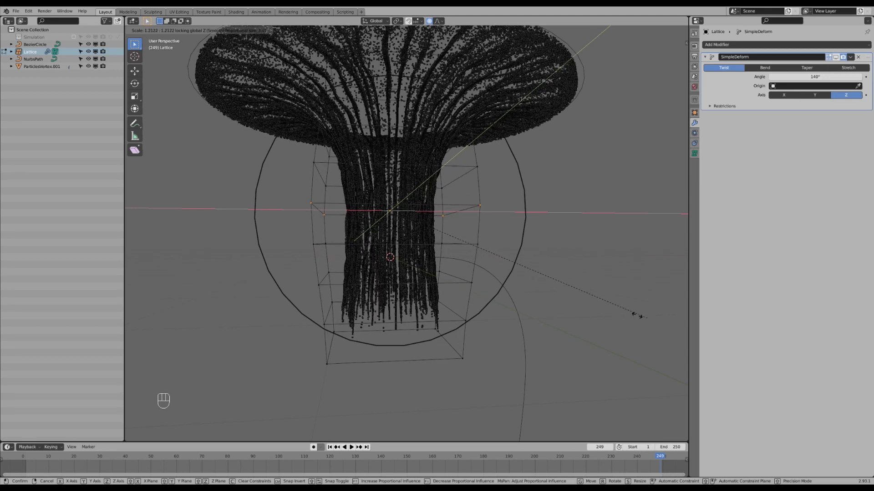
pyautogui.rightClick(476, 237)
# Return the lattice to Object Mode and re-enable the viewport display of its Simple Deform modifier.
pyautogui.moveTo(474, 236); pyautogui.dragTo(498, 241, button='middle')
pyautogui.press('Tab')
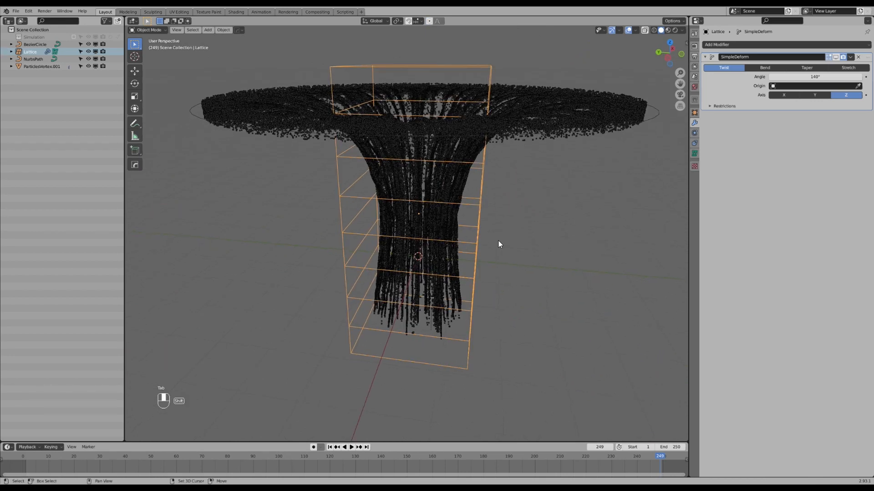
pyautogui.click(834, 57)
pyautogui.moveTo(437, 214); pyautogui.dragTo(478, 218, button='middle')
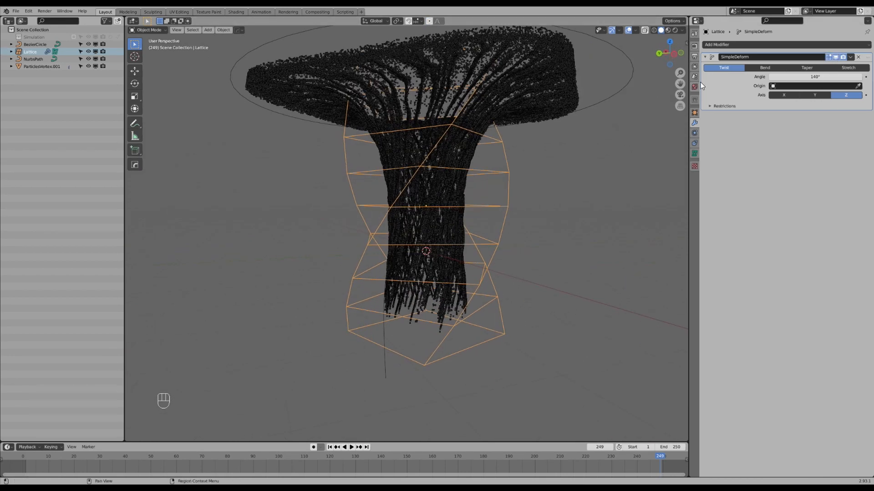
pyautogui.click(499, 94)
pyautogui.moveTo(499, 94); pyautogui.dragTo(569, 192, button='middle')
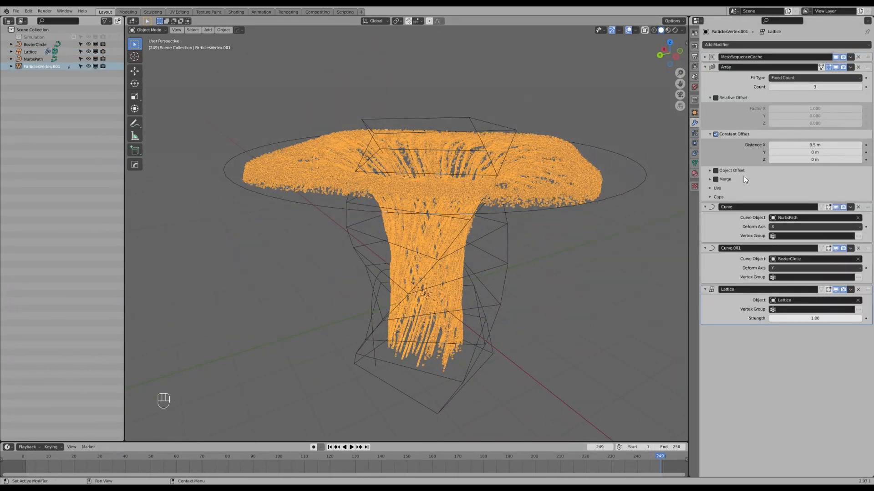
pyautogui.click(789, 45)
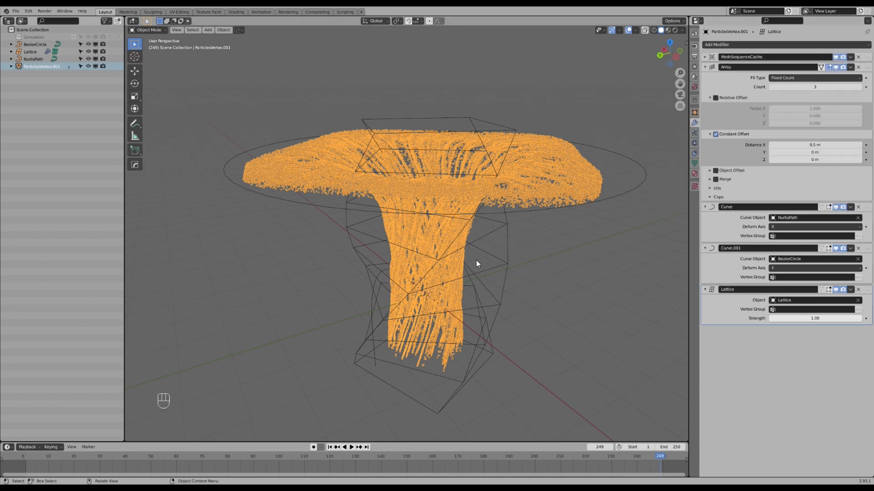
pyautogui.moveTo(476, 261); pyautogui.dragTo(473, 251, button='middle')
# Add a second Simple Deform modifier to the lattice and set it to Taper.
pyautogui.click(438, 415)
pyautogui.keyDown('shift'); pyautogui.moveTo(436, 414); pyautogui.dragTo(466, 342, button='middle'); pyautogui.keyUp('shift')
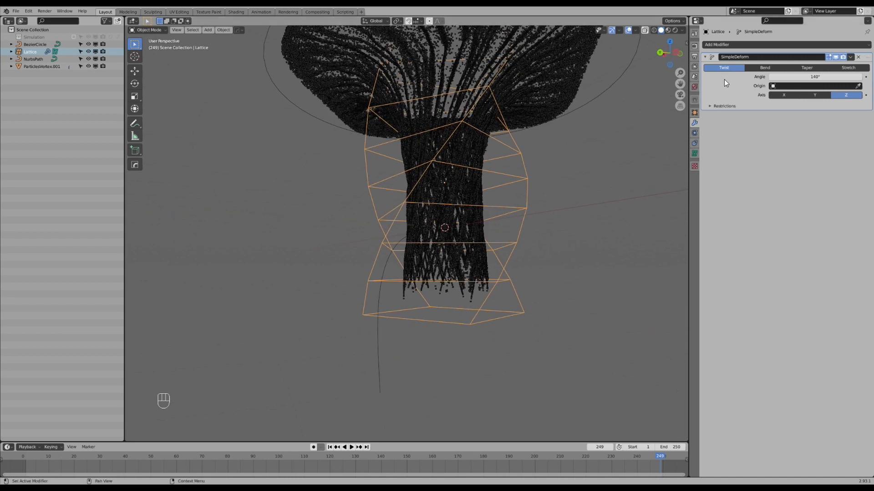
pyautogui.click(781, 44)
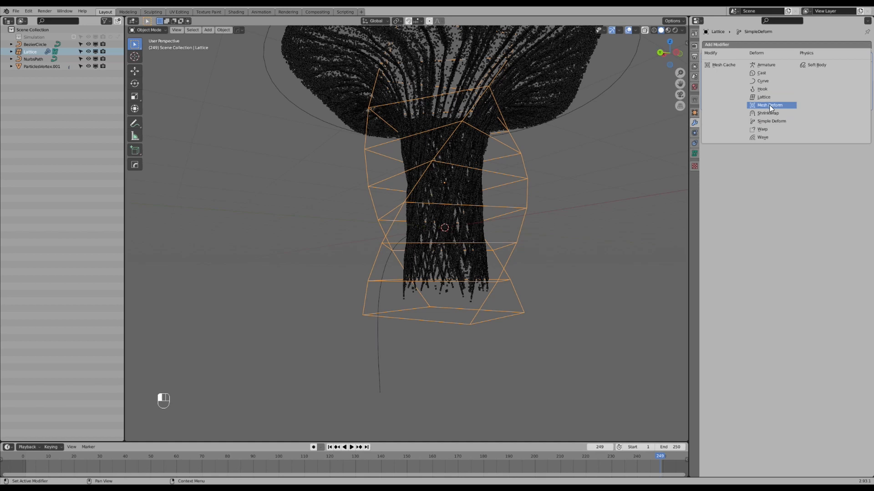
pyautogui.click(777, 121)
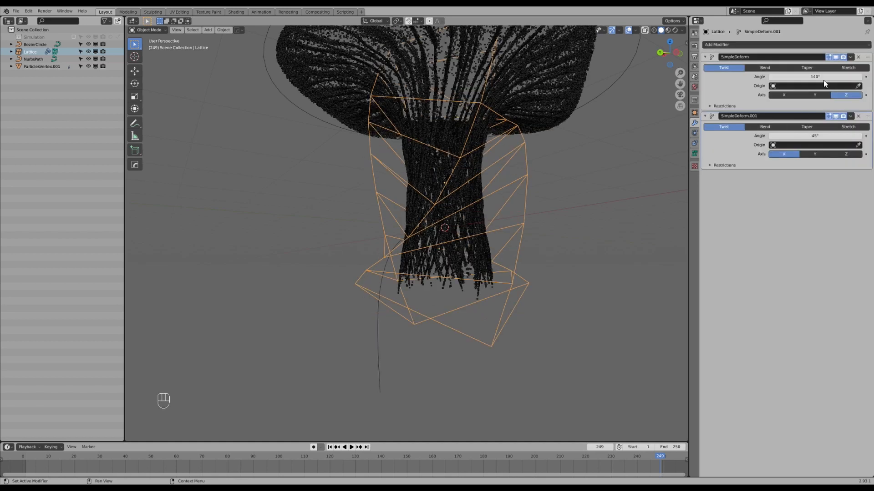
pyautogui.click(807, 126)
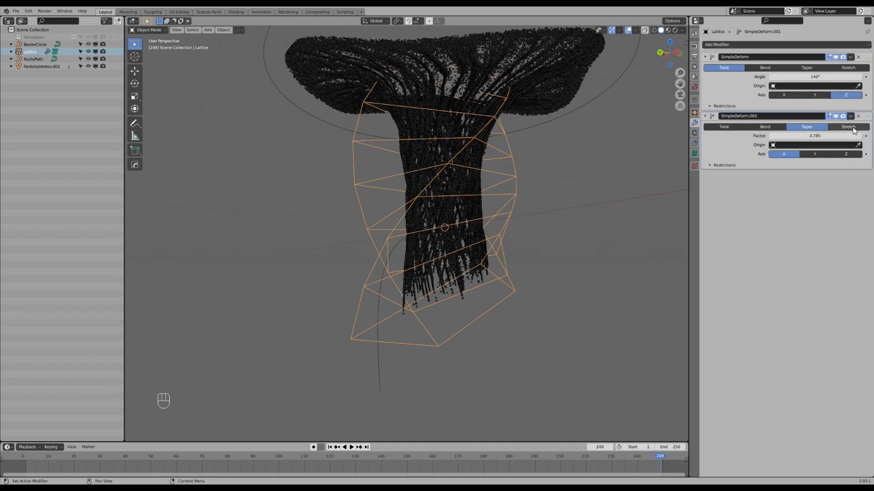
# Try the second Simple Deform as a Stretch along Z with a different factor, and remove that modifier.
pyautogui.click(847, 127)
pyautogui.moveTo(482, 179); pyautogui.dragTo(538, 227, button='middle')
pyautogui.click(845, 154)
pyautogui.moveTo(819, 136); pyautogui.dragTo(847, 135)
pyautogui.click(821, 127)
pyautogui.click(858, 116)
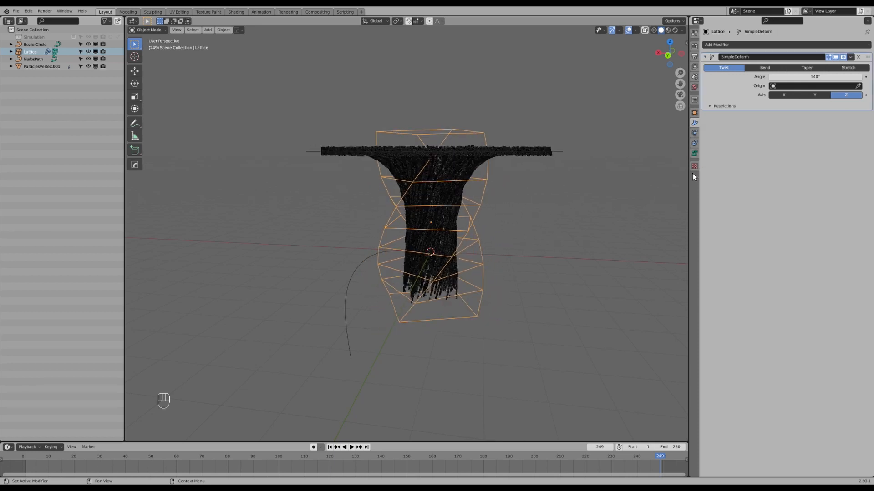
# Move the lattice up and back down along Z to test where the twist affects the funnel.
pyautogui.moveTo(501, 229); pyautogui.dragTo(477, 305, button='middle')
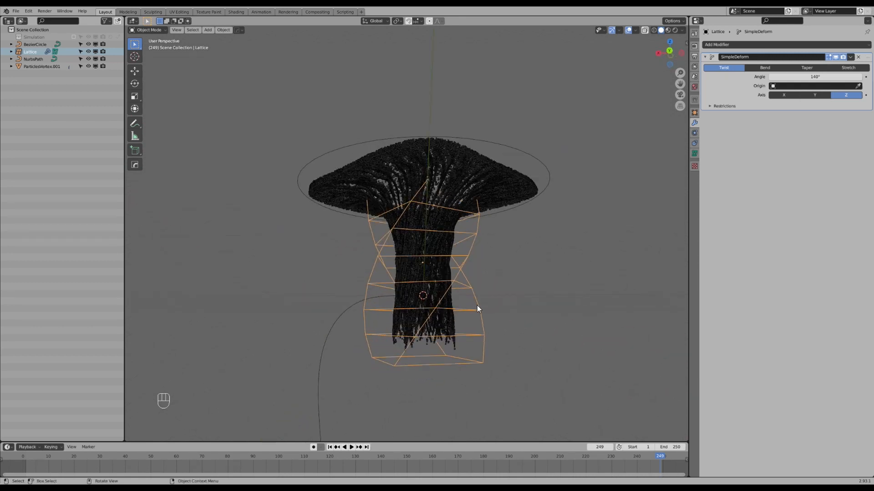
pyautogui.press('g')
pyautogui.press('z')
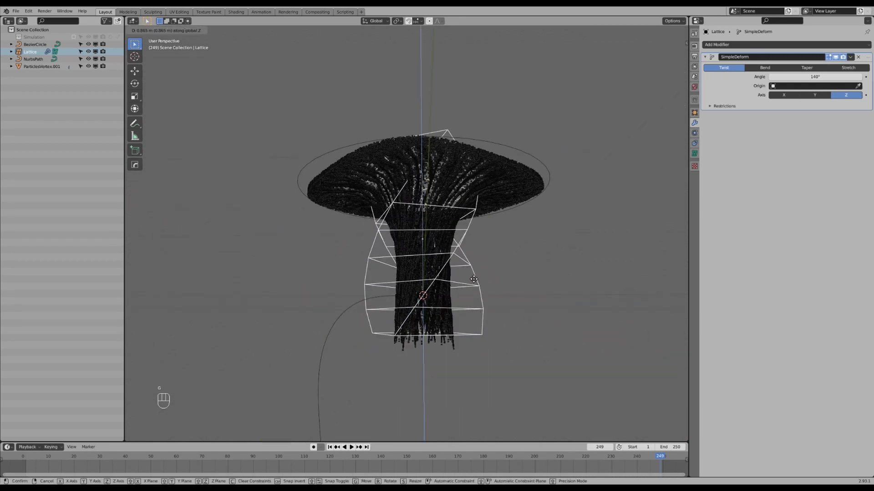
pyautogui.click(472, 288)
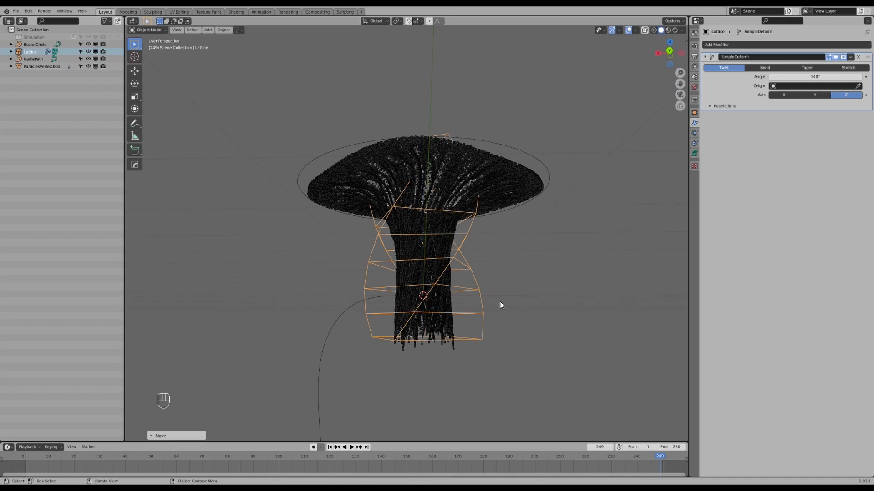
pyautogui.press('g')
pyautogui.click(479, 178)
# Select the particle mesh and play the animation from an earlier frame to examine the twisted strands up close.
pyautogui.moveTo(479, 178); pyautogui.dragTo(435, 222, button='middle')
pyautogui.click(492, 244)
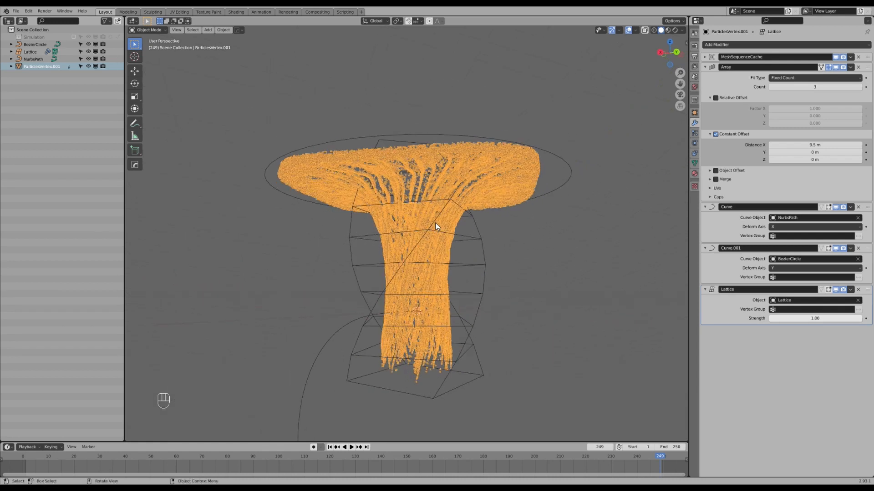
pyautogui.moveTo(602, 452); pyautogui.dragTo(530, 458)
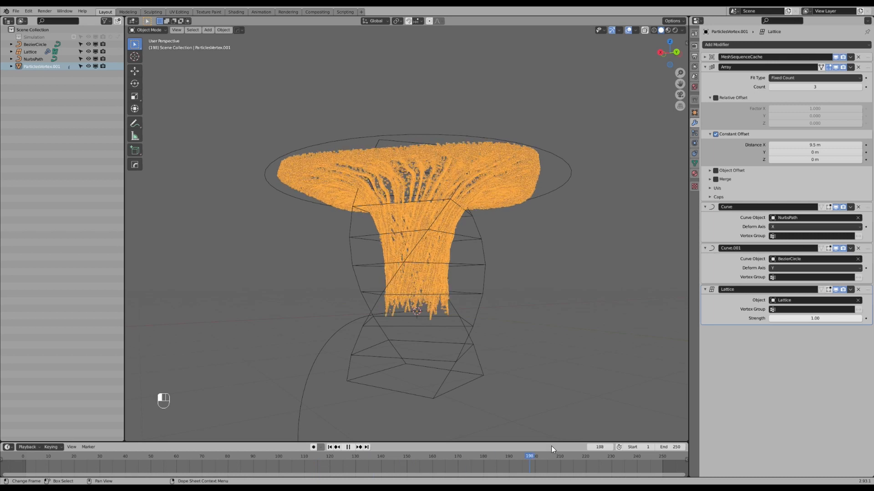
pyautogui.press('space')
pyautogui.keyDown('shift'); pyautogui.moveTo(413, 211); pyautogui.dragTo(433, 196, button='middle'); pyautogui.keyUp('shift')
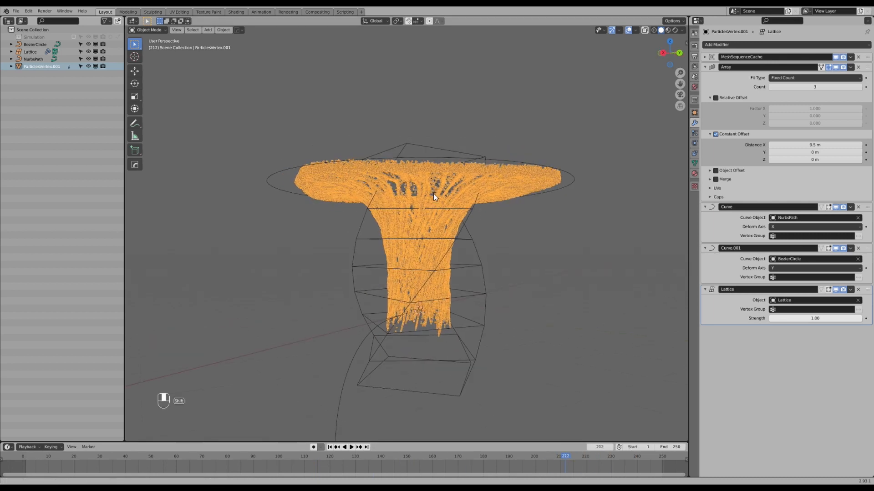
pyautogui.scroll(3, 433, 192)
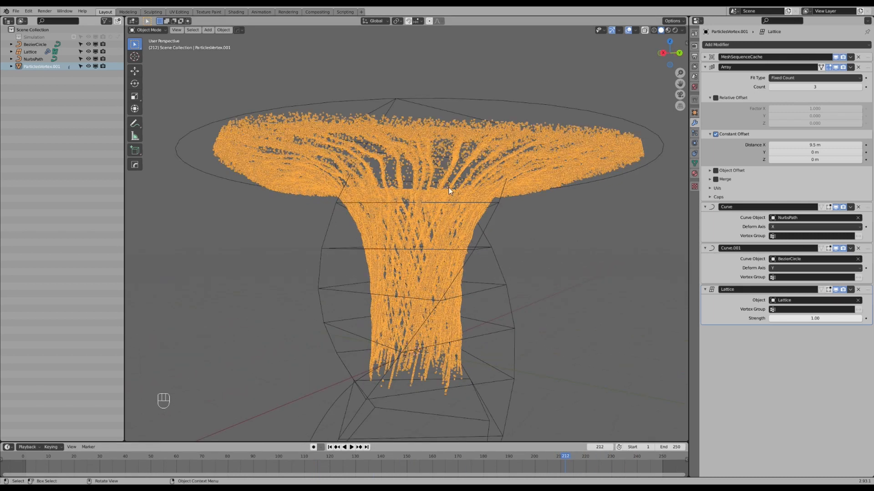
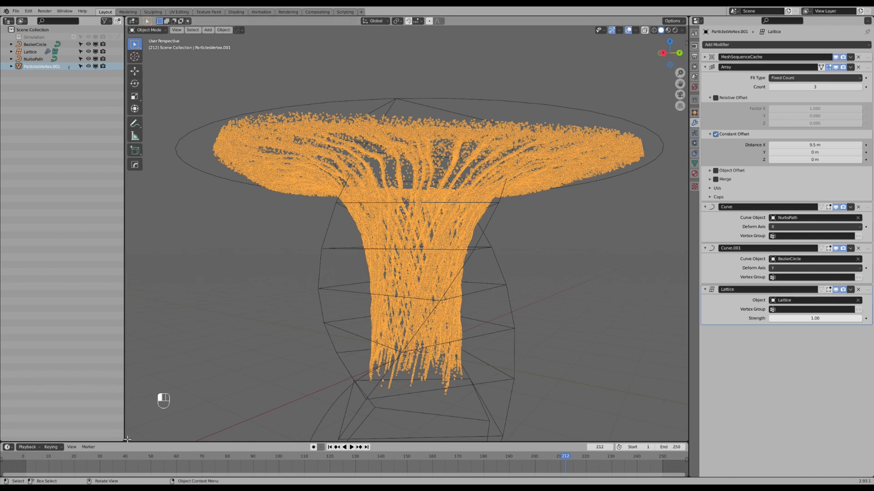
# Split the 3D viewport horizontally, turn the lower half into a Geometry Node Editor, and create a new node tree for the particle mesh.
pyautogui.moveTo(124, 423); pyautogui.dragTo(141, 227)
pyautogui.click(135, 232)
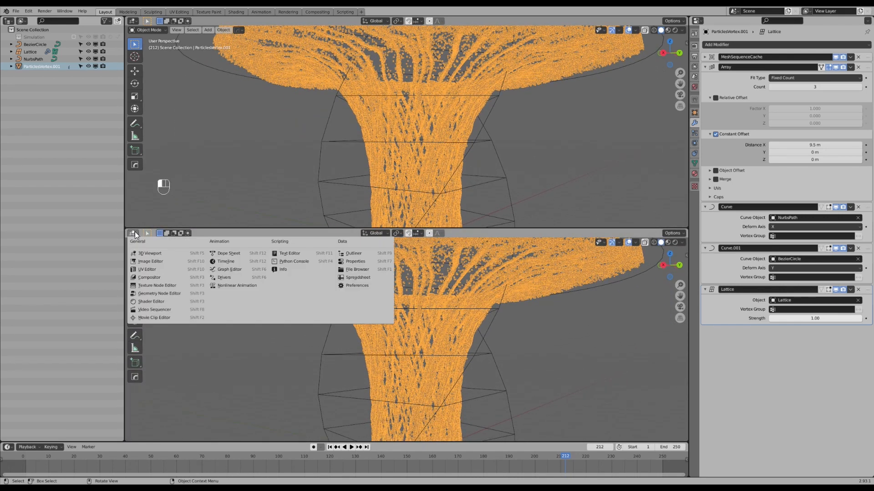
pyautogui.click(170, 294)
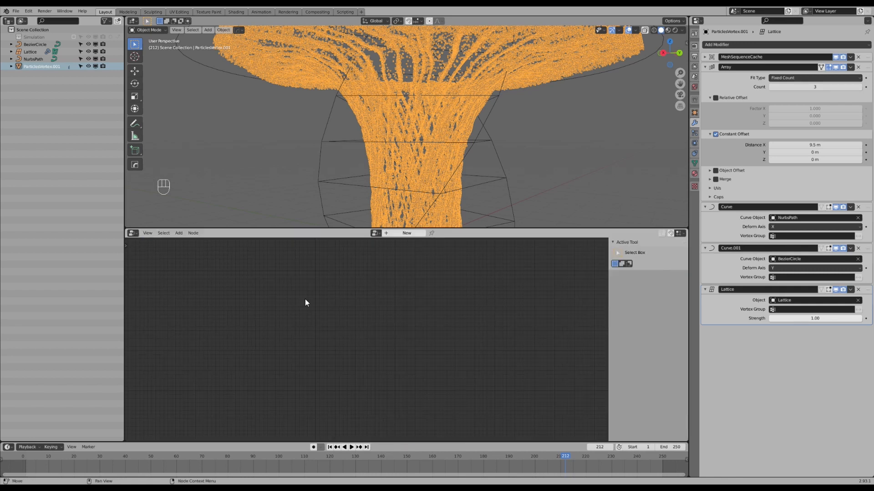
pyautogui.scroll(-3, 420, 176)
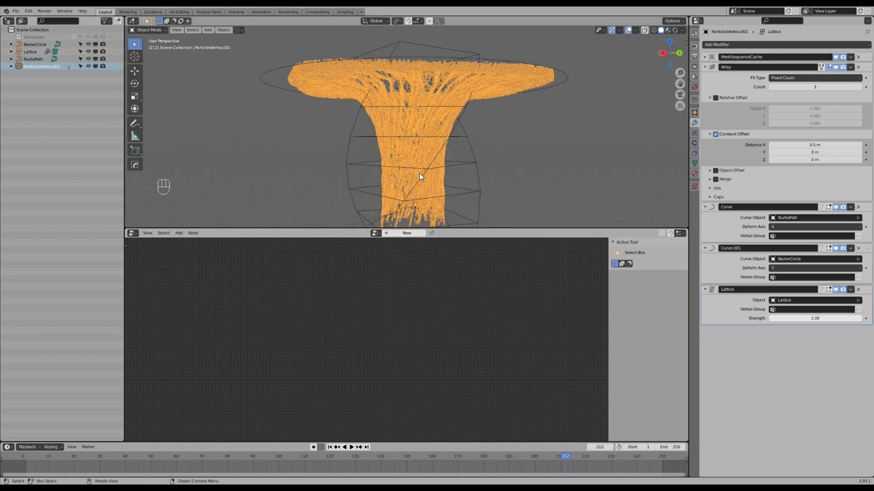
pyautogui.click(406, 233)
# Add a plane mesh and move it out of the funnel along the X axis to about 4.86 m.
pyautogui.scroll(-3, 409, 206)
pyautogui.moveTo(410, 205); pyautogui.dragTo(378, 155, button='middle')
pyautogui.scroll(2, 382, 152)
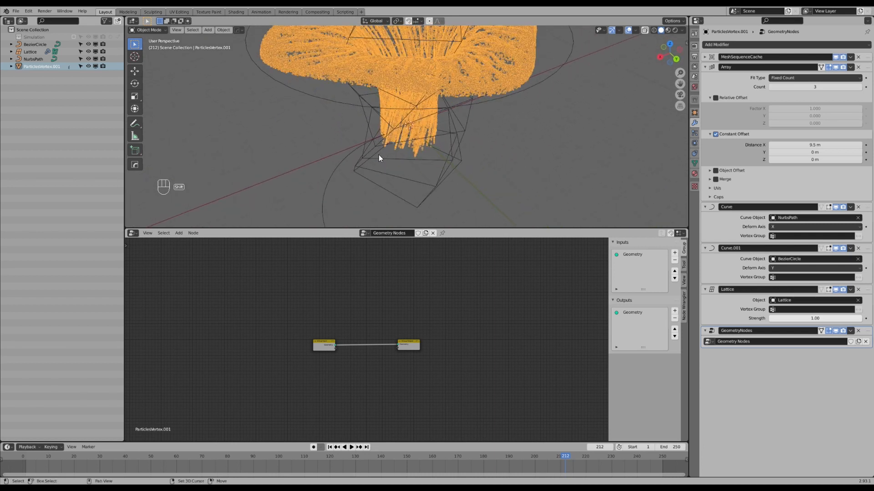
pyautogui.hotkey('shift', 'a')
pyautogui.moveTo(364, 88)
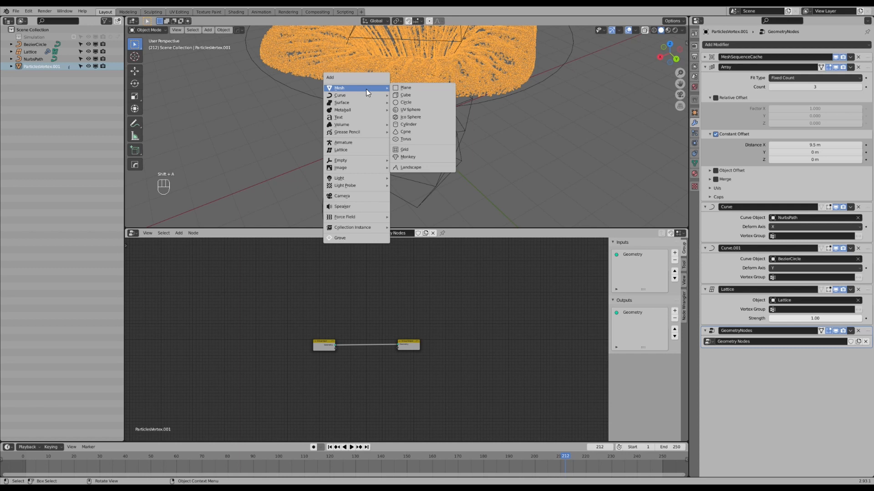
pyautogui.click(423, 88)
pyautogui.press('g')
pyautogui.click(455, 96)
pyautogui.moveTo(455, 97); pyautogui.dragTo(460, 124, button='middle')
pyautogui.scroll(1, 461, 124)
pyautogui.press('g')
pyautogui.click(453, 137)
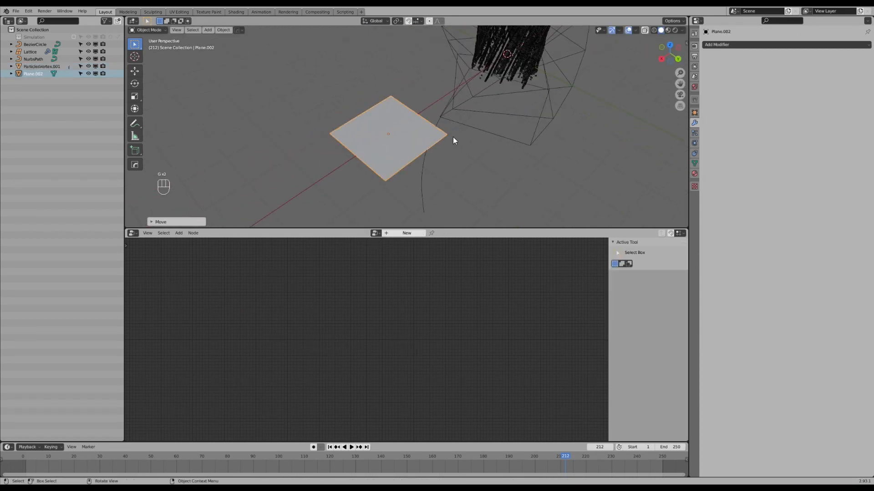
# Set the plane's X and Y dimensions to 0.1 m and apply its scale.
pyautogui.press('n')
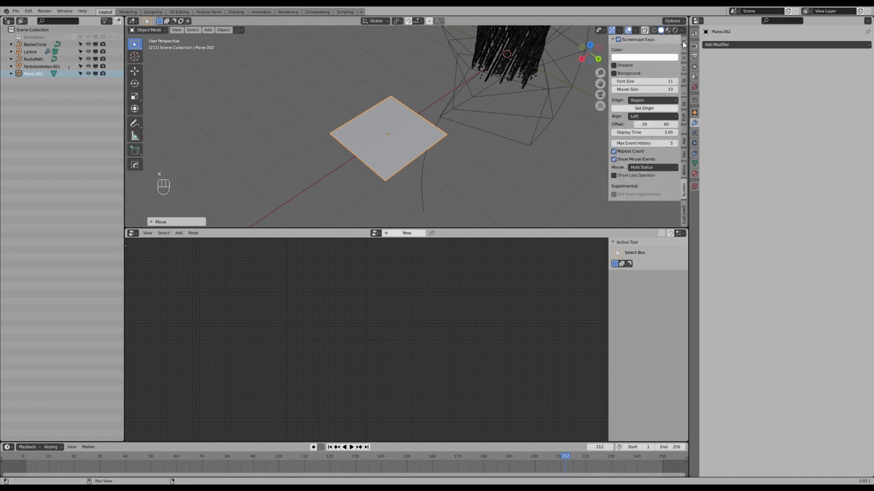
pyautogui.click(683, 45)
pyautogui.moveTo(649, 152); pyautogui.dragTo(649, 153)
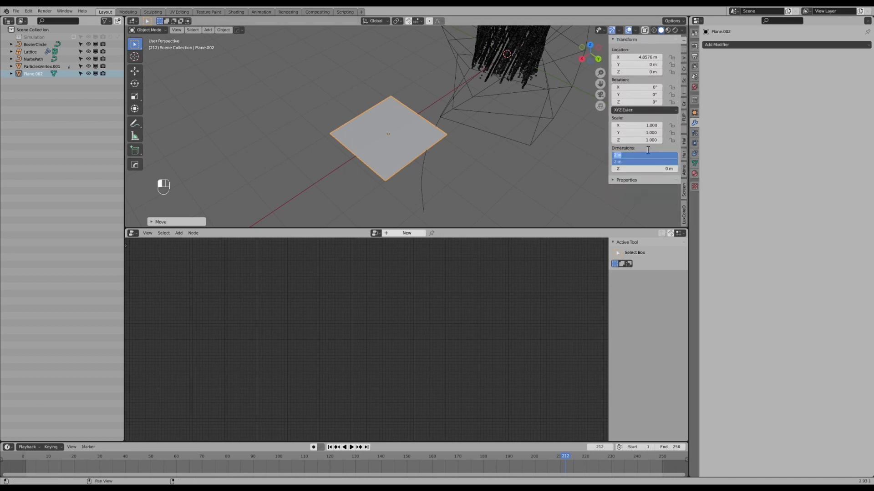
pyautogui.write('0.1')
pyautogui.press('Return')
pyautogui.scroll(5, 477, 160)
pyautogui.keyDown('shift'); pyautogui.moveTo(328, 173); pyautogui.dragTo(372, 149, button='middle'); pyautogui.keyUp('shift')
pyautogui.hotkey('ctrl', 'a')
pyautogui.click(372, 149)
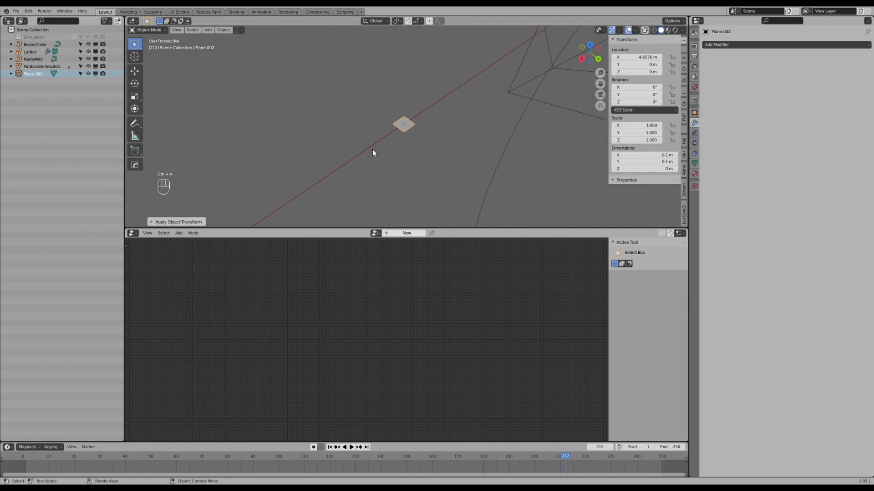
# Add a Solidify modifier to the small plane with a thickness of 0.1 m and an offset of 0.
pyautogui.moveTo(415, 137)
pyautogui.keyDown('shift'); pyautogui.mouseDown(button='middle')
pyautogui.moveTo(398, 135)
pyautogui.moveTo(415, 135)
pyautogui.mouseUp(button='middle'); pyautogui.keyUp('shift')
pyautogui.click(744, 45)
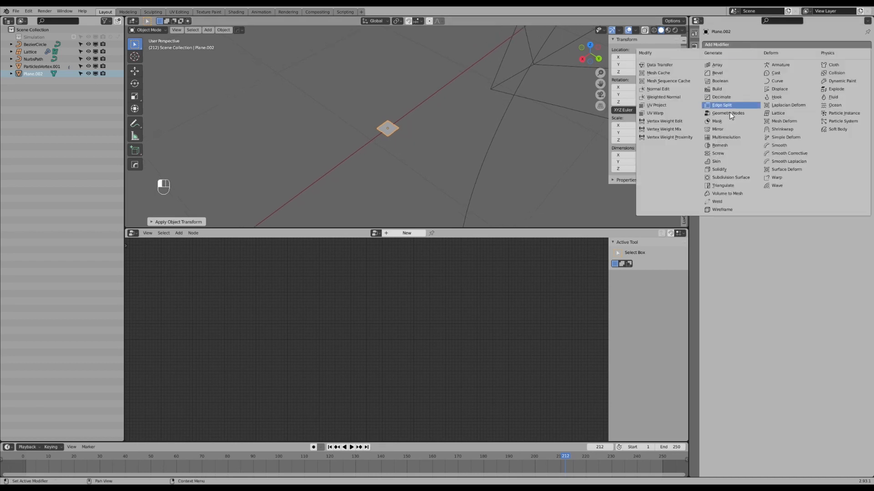
pyautogui.click(720, 169)
pyautogui.click(823, 78)
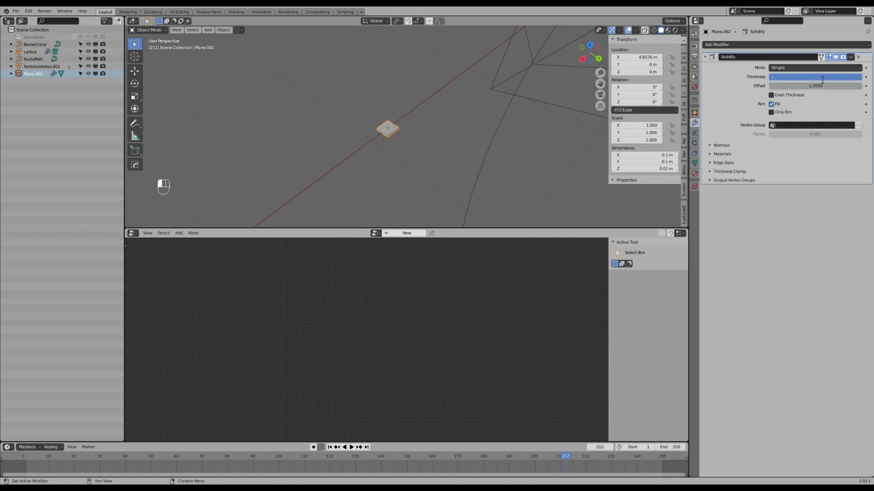
pyautogui.write('0.1')
pyautogui.press('Return')
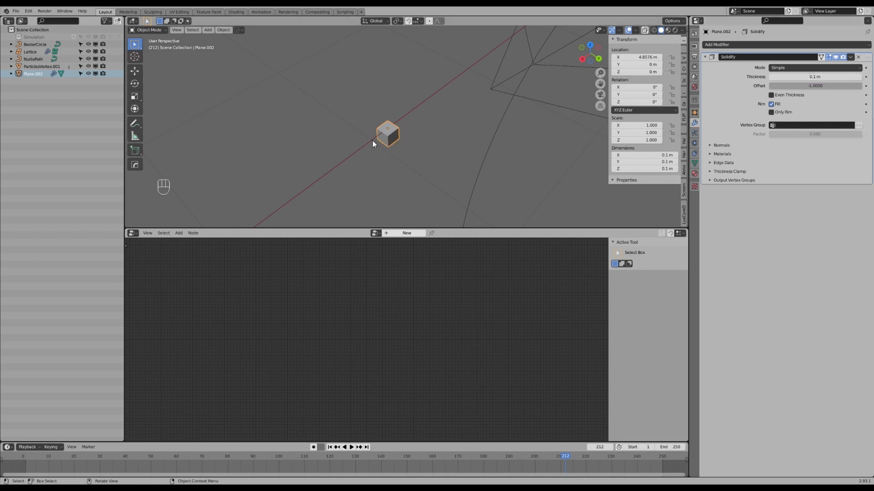
pyautogui.click(810, 86)
pyautogui.write('0')
pyautogui.press('Return')
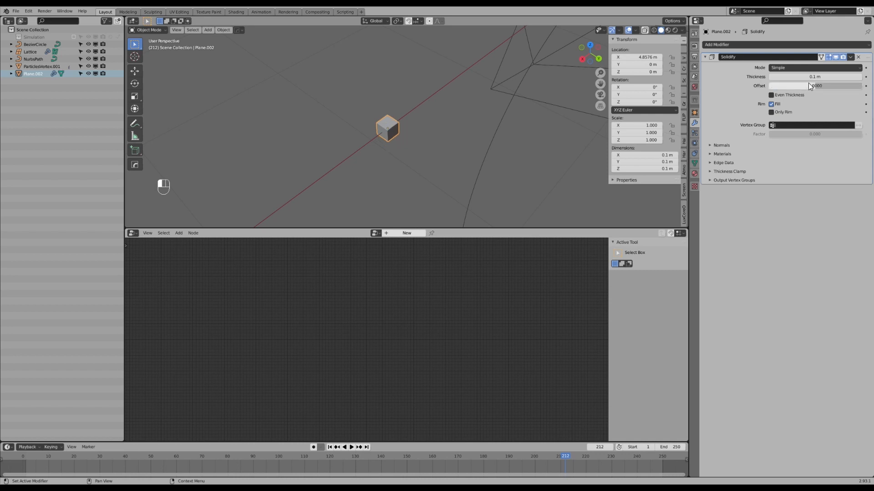
# Round the cube with a Subdivision Surface modifier at viewport level 2 and shade it smooth.
pyautogui.keyDown('shift'); pyautogui.moveTo(419, 184); pyautogui.dragTo(420, 119, button='middle'); pyautogui.keyUp('shift')
pyautogui.scroll(3, 382, 98)
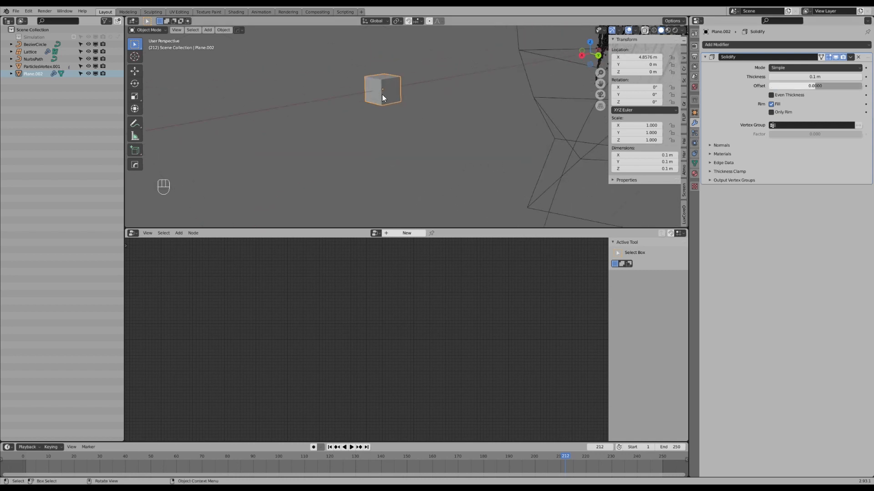
pyautogui.keyDown('shift'); pyautogui.moveTo(383, 93); pyautogui.dragTo(388, 109, button='middle'); pyautogui.keyUp('shift')
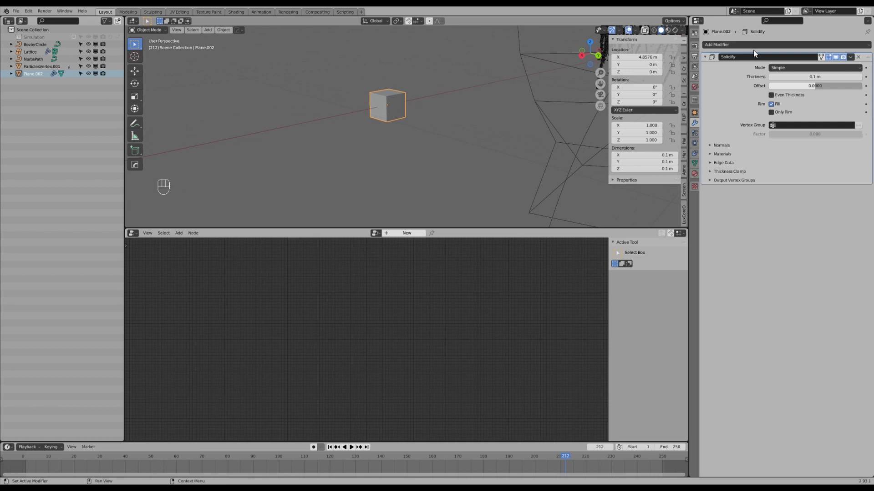
pyautogui.click(760, 45)
pyautogui.click(742, 177)
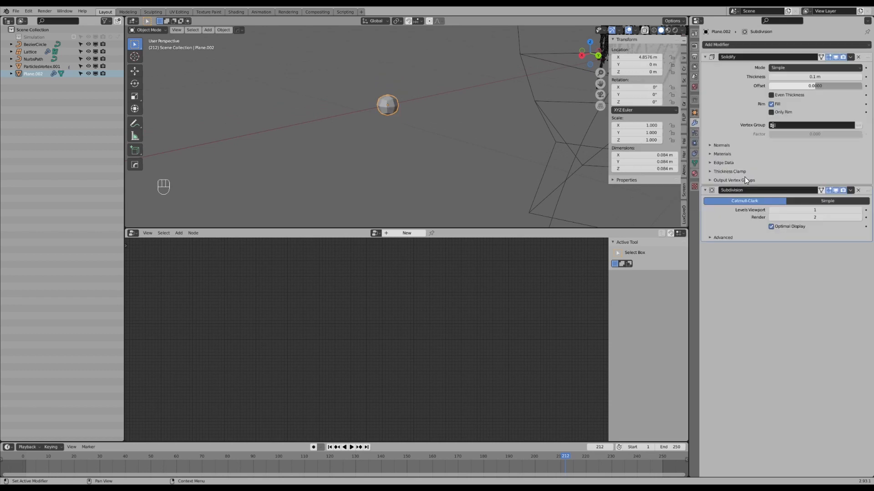
pyautogui.rightClick(392, 105)
pyautogui.click(392, 105)
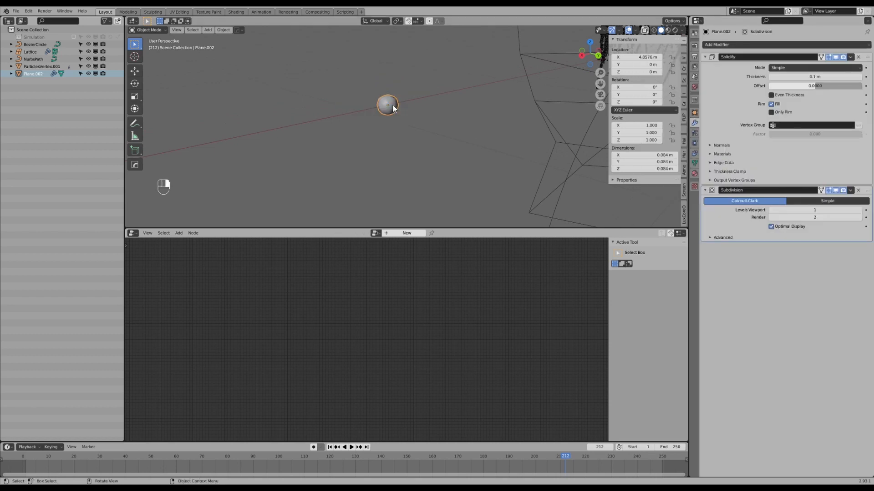
pyautogui.click(859, 211)
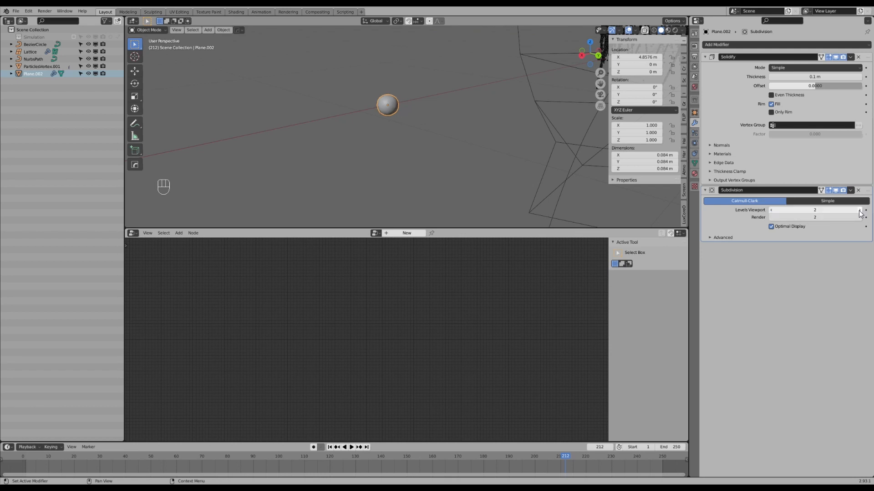
pyautogui.keyDown('shift'); pyautogui.moveTo(473, 117); pyautogui.dragTo(479, 127, button='middle'); pyautogui.keyUp('shift')
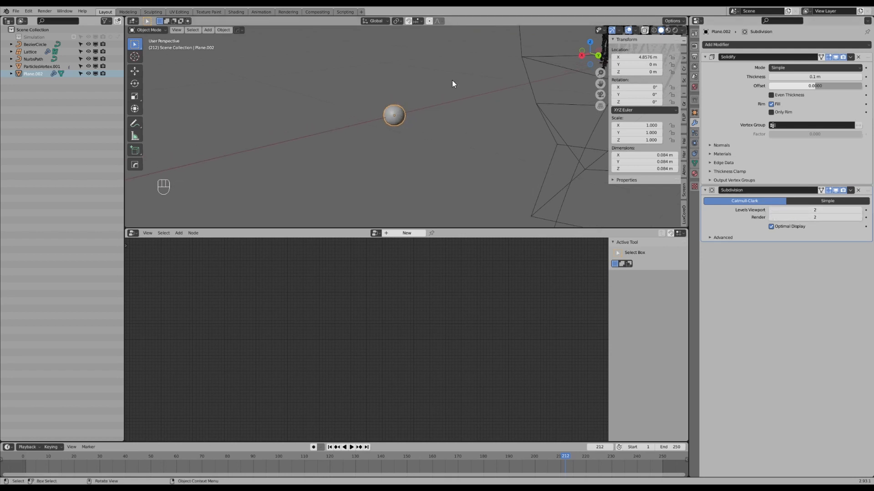
# Turn off the viewport display of the plane's Solidify and Subdivision modifiers.
pyautogui.scroll(-5, 391, 103)
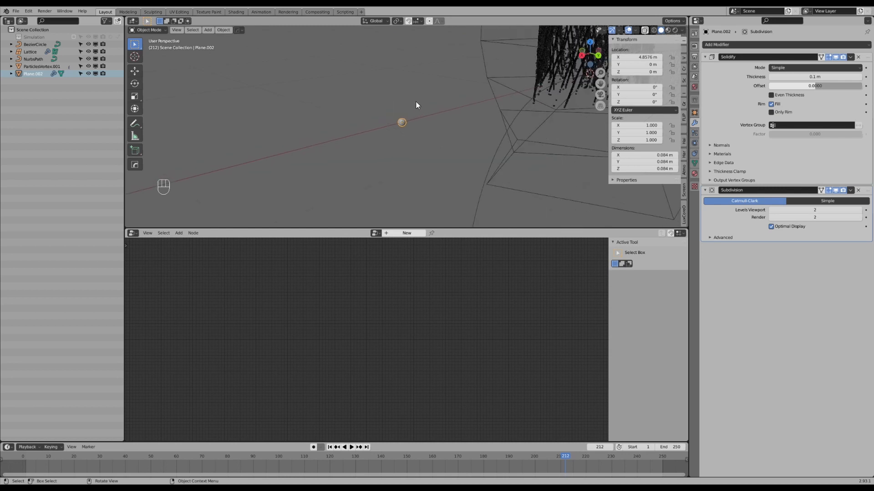
pyautogui.keyDown('shift'); pyautogui.moveTo(459, 106); pyautogui.dragTo(423, 129, button='middle'); pyautogui.keyUp('shift')
pyautogui.scroll(4, 424, 137)
pyautogui.keyDown('shift'); pyautogui.moveTo(369, 160); pyautogui.dragTo(413, 132, button='middle'); pyautogui.keyUp('shift')
pyautogui.scroll(-3, 413, 133)
pyautogui.click(836, 57)
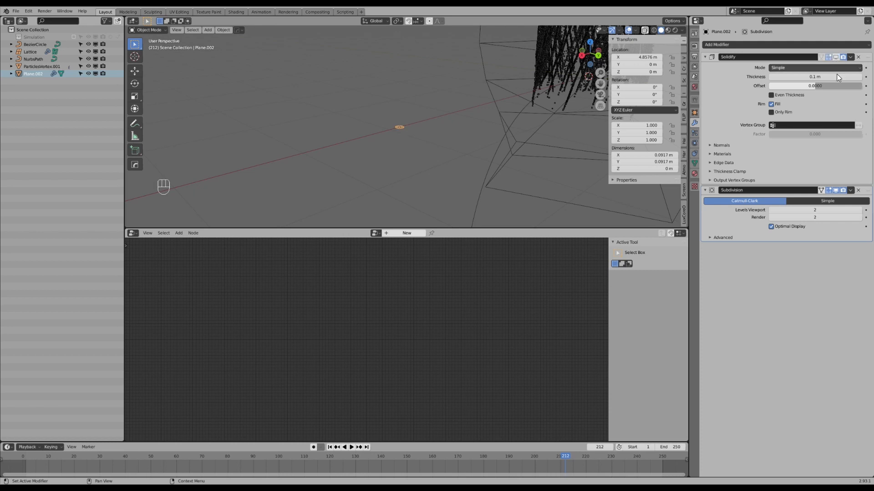
pyautogui.click(835, 191)
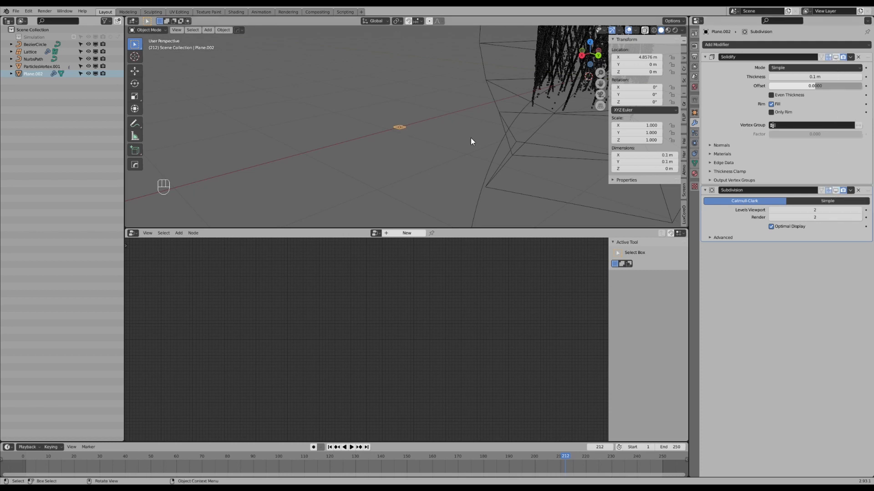
# Examine the flat plane beside the funnel's dense particle strands from closer and farther away.
pyautogui.scroll(1, 470, 136)
pyautogui.keyDown('shift'); pyautogui.moveTo(471, 125); pyautogui.dragTo(409, 140, button='middle'); pyautogui.keyUp('shift')
pyautogui.scroll(-1, 399, 133)
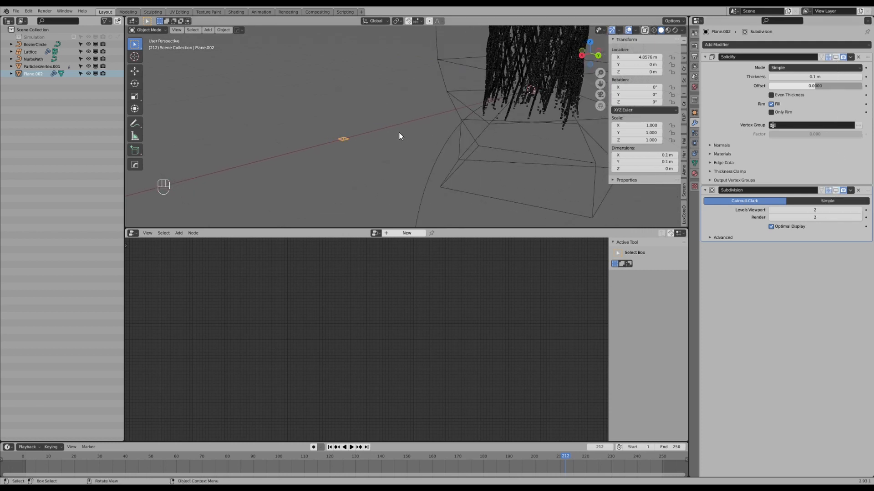
pyautogui.scroll(-2, 399, 135)
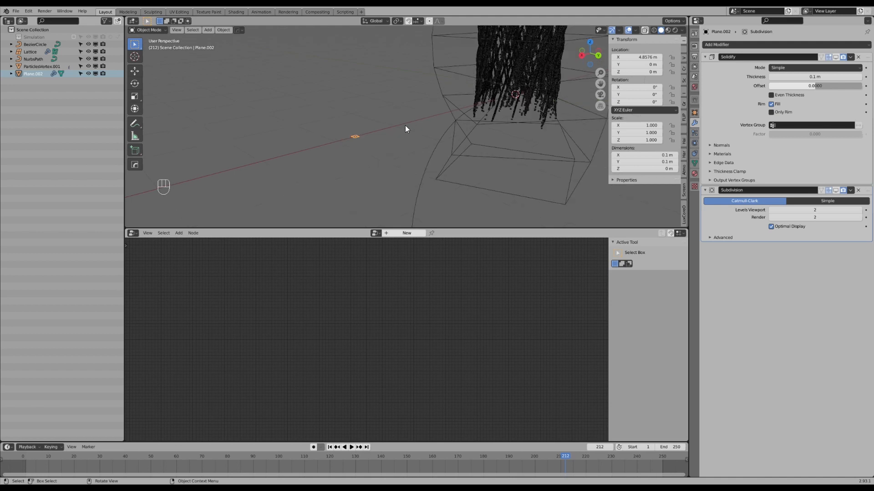
pyautogui.keyDown('shift'); pyautogui.moveTo(367, 133); pyautogui.dragTo(342, 168, button='middle'); pyautogui.keyUp('shift')
pyautogui.scroll(3, 468, 68)
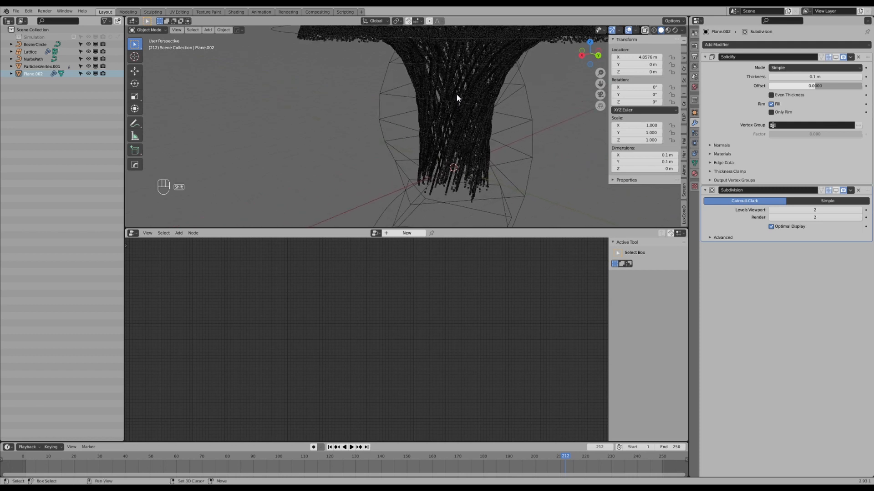
pyautogui.scroll(-3, 437, 108)
pyautogui.keyDown('shift'); pyautogui.moveTo(428, 105); pyautogui.dragTo(434, 100, button='middle'); pyautogui.keyUp('shift')
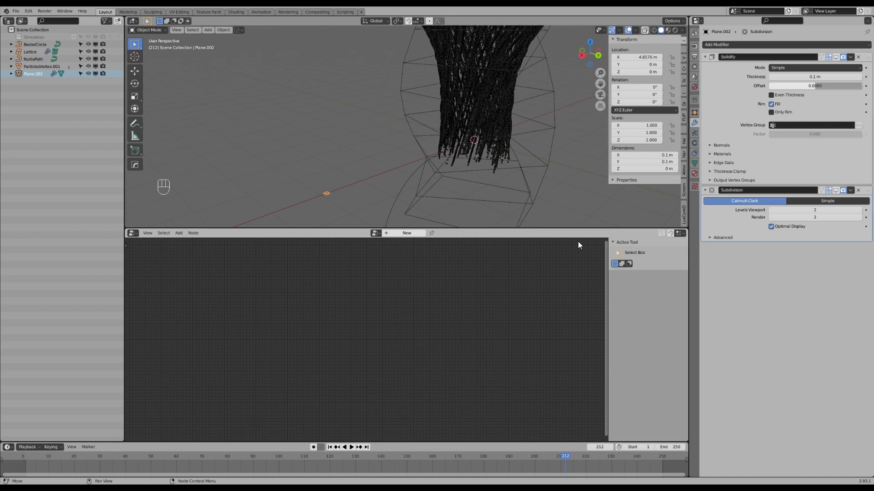
# Select the particle mesh and move its Group Input node farther away from the Group Output node.
pyautogui.scroll(-4, 465, 143)
pyautogui.click(414, 126)
pyautogui.scroll(4, 413, 126)
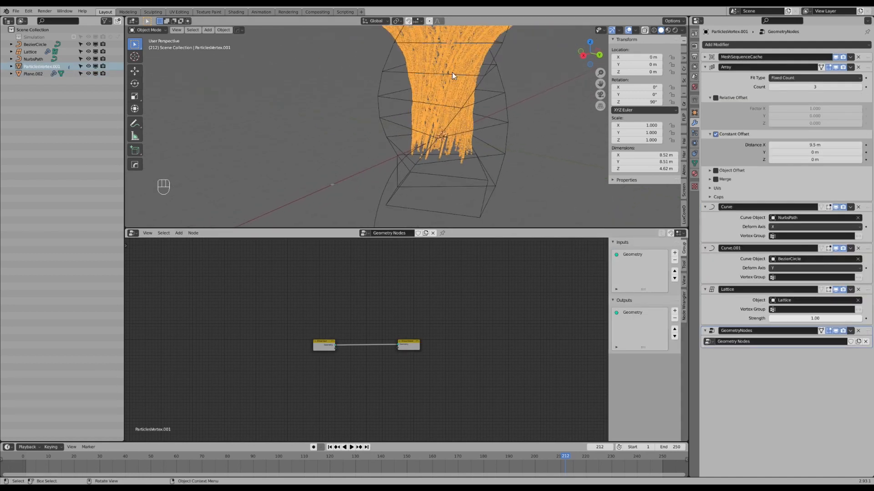
pyautogui.moveTo(452, 72); pyautogui.dragTo(442, 104, button='middle')
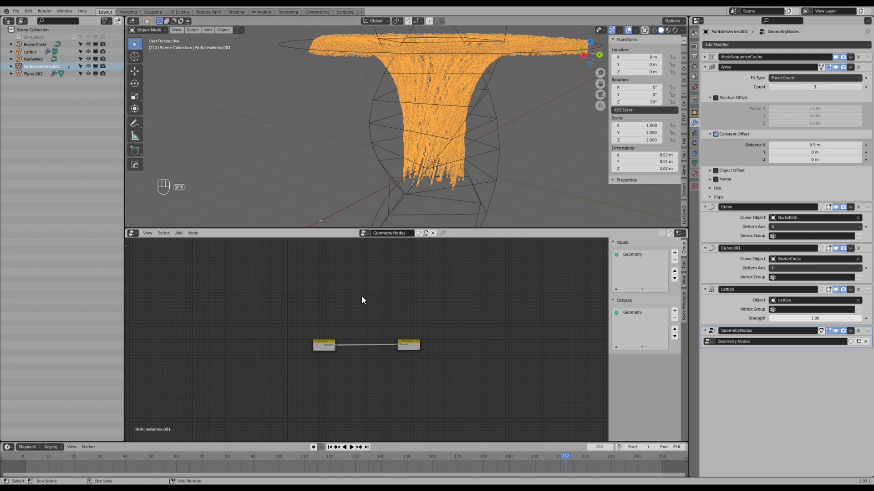
pyautogui.keyDown('shift'); pyautogui.moveTo(358, 326); pyautogui.dragTo(394, 295, button='middle'); pyautogui.keyUp('shift')
pyautogui.scroll(3, 356, 300)
pyautogui.press('g')
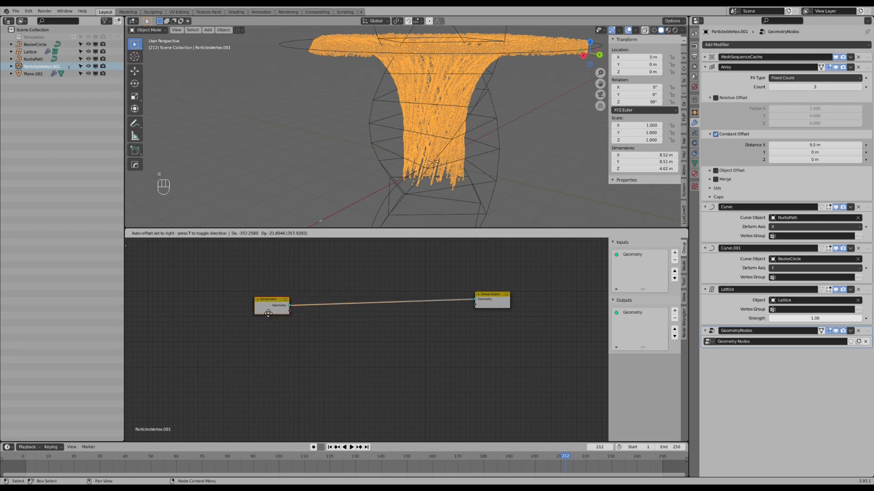
pyautogui.click(380, 279)
# Insert a Point Instance node on the link between the Group Input and Group Output nodes.
pyautogui.keyDown('shift'); pyautogui.moveTo(351, 213); pyautogui.dragTo(364, 184, button='middle'); pyautogui.keyUp('shift')
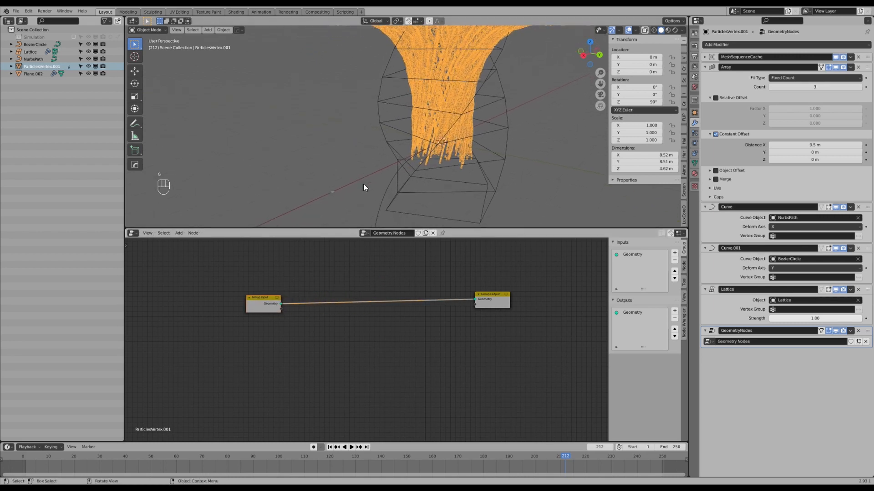
pyautogui.hotkey('shift', 'a')
pyautogui.moveTo(409, 302)
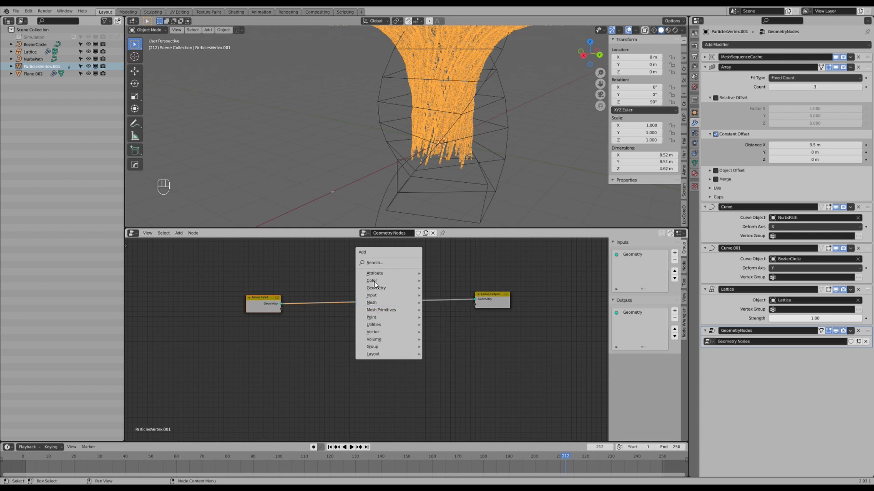
pyautogui.hotkey('shift', 'a')
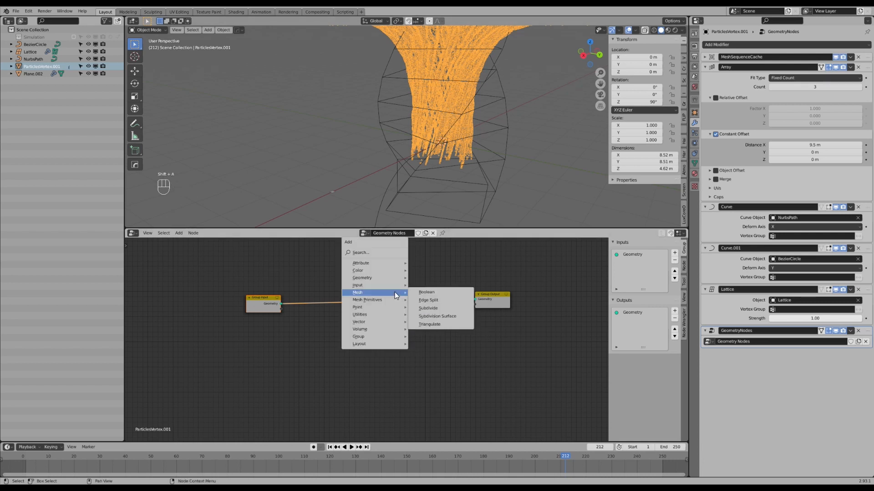
pyautogui.moveTo(368, 307)
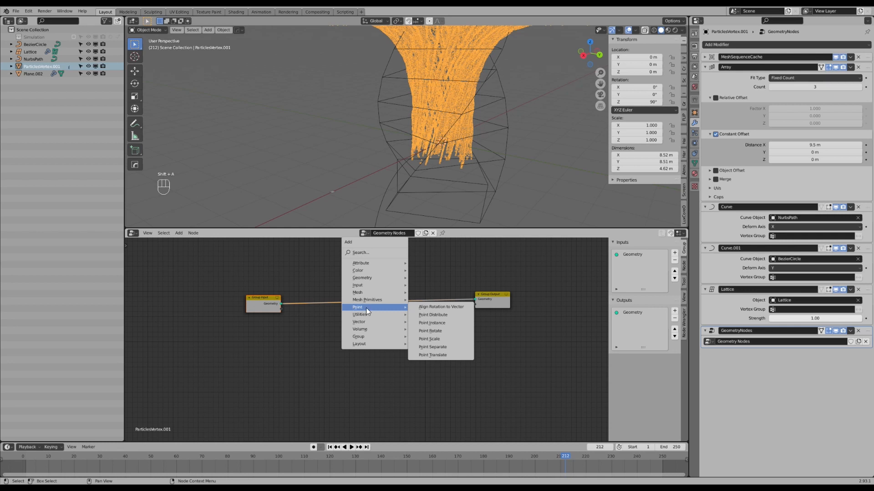
pyautogui.click(445, 323)
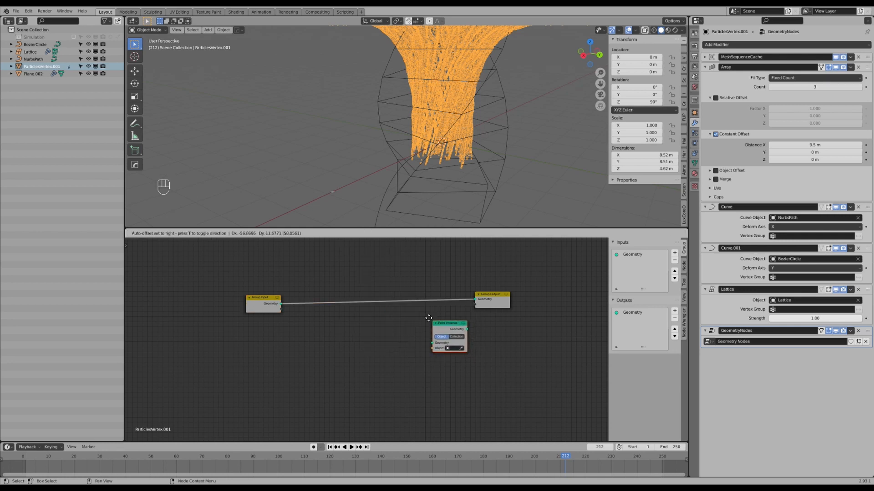
pyautogui.click(425, 309)
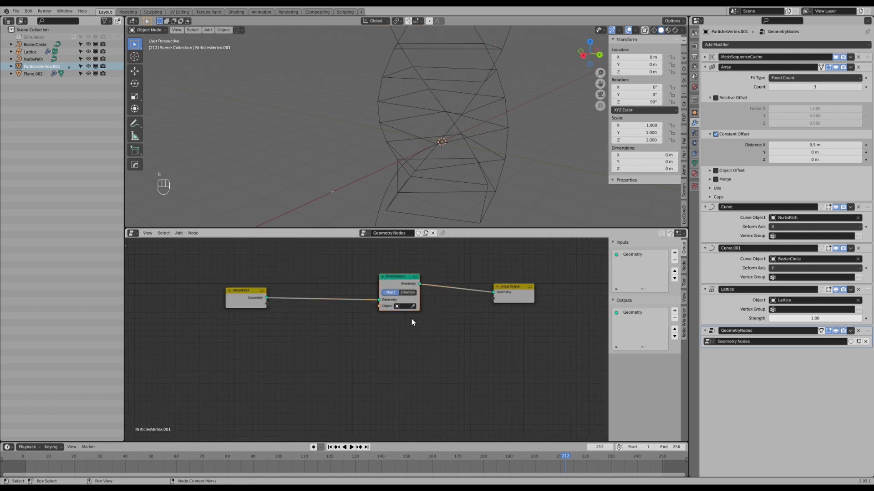
# Line up the Point Instance node with the Group Input and Output nodes and pick the small plane as its instanced object.
pyautogui.moveTo(411, 319); pyautogui.dragTo(416, 348, button='middle')
pyautogui.scroll(2, 417, 348)
pyautogui.moveTo(416, 309); pyautogui.dragTo(410, 295)
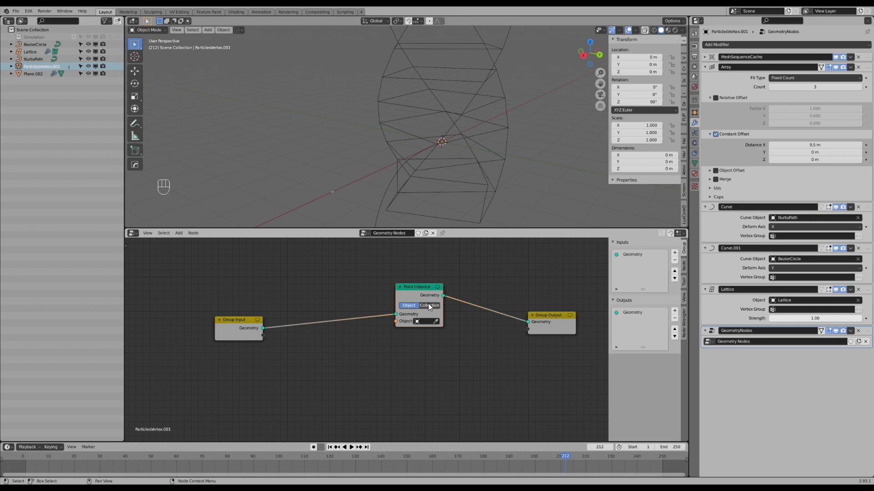
pyautogui.moveTo(419, 296); pyautogui.dragTo(421, 309)
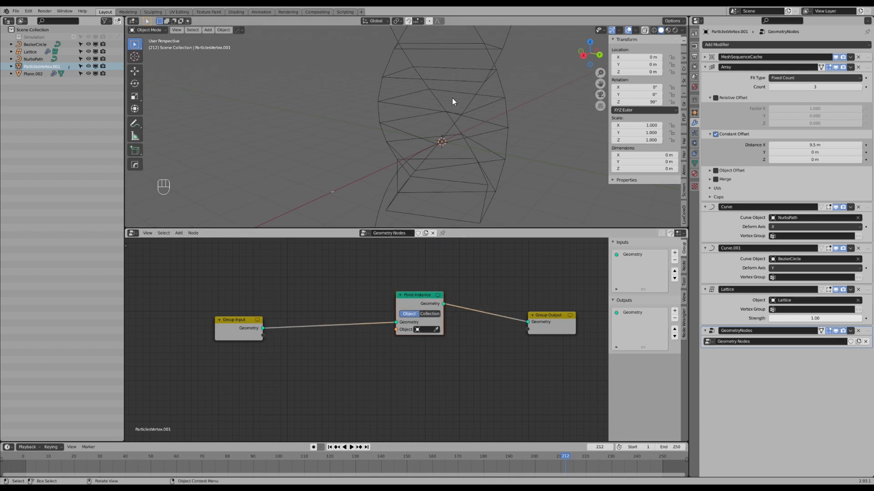
pyautogui.moveTo(413, 298); pyautogui.dragTo(412, 304)
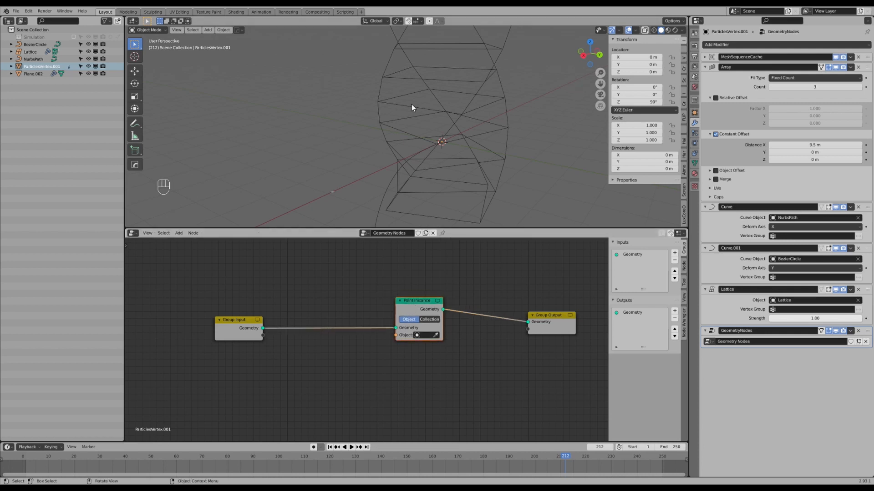
pyautogui.click(436, 335)
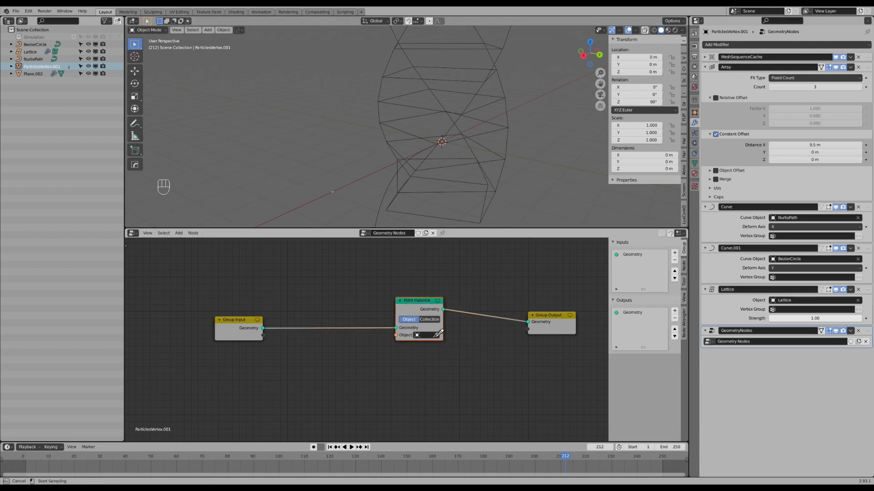
pyautogui.click(333, 191)
# Select the small plane beside the funnel and rename it Molecule.
pyautogui.click(332, 191)
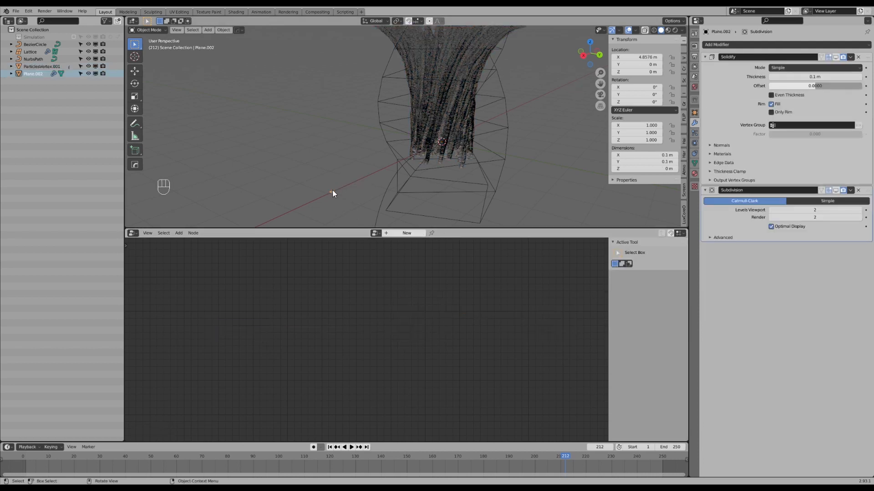
pyautogui.doubleClick(35, 75)
pyautogui.write('Molecule')
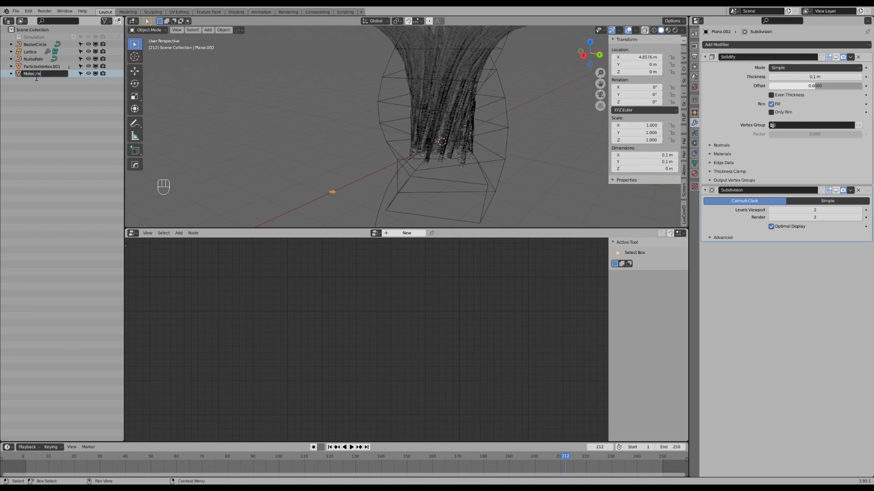
pyautogui.press('Return')
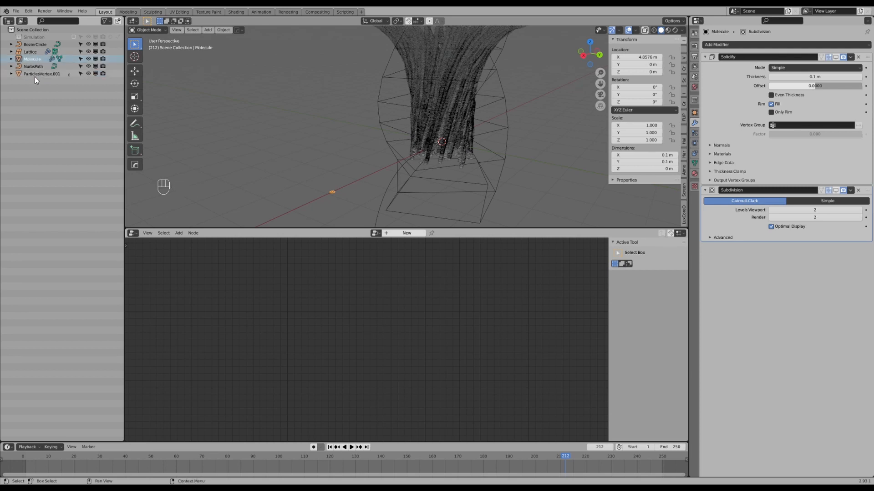
# Turn on the viewport display of the Molecule object's Solidify and Subdivision modifiers.
pyautogui.click(438, 88)
pyautogui.moveTo(440, 111); pyautogui.dragTo(411, 263, button='middle')
pyautogui.scroll(4, 417, 160)
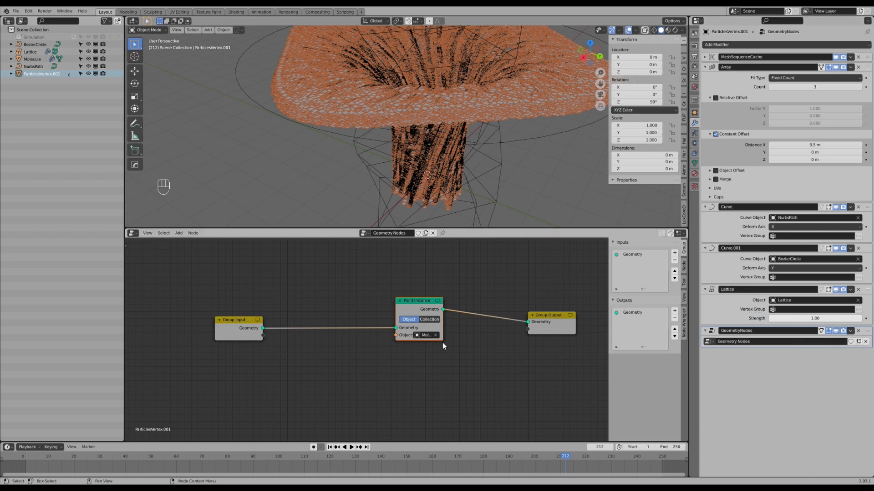
pyautogui.moveTo(323, 179); pyautogui.dragTo(364, 194, button='middle')
pyautogui.click(364, 194)
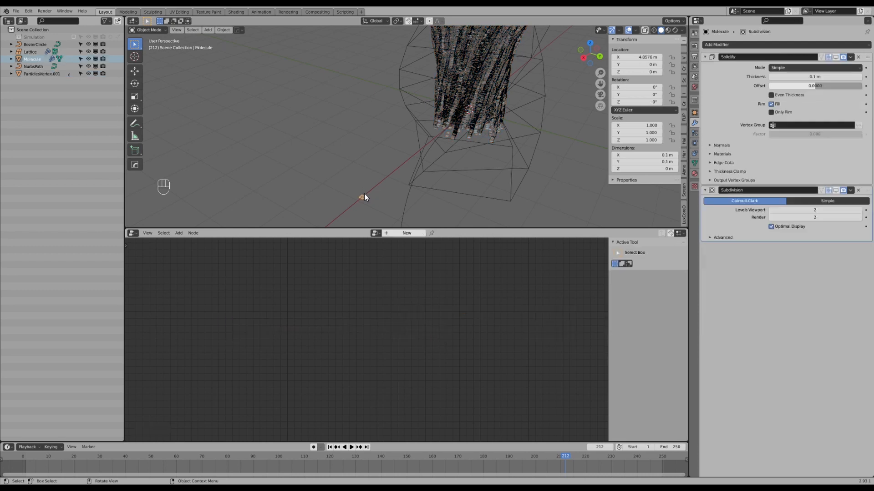
pyautogui.click(837, 57)
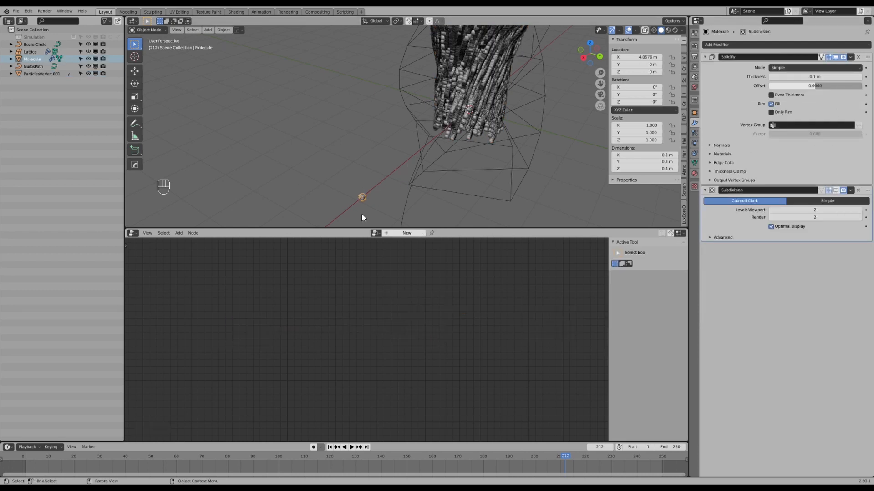
pyautogui.click(835, 190)
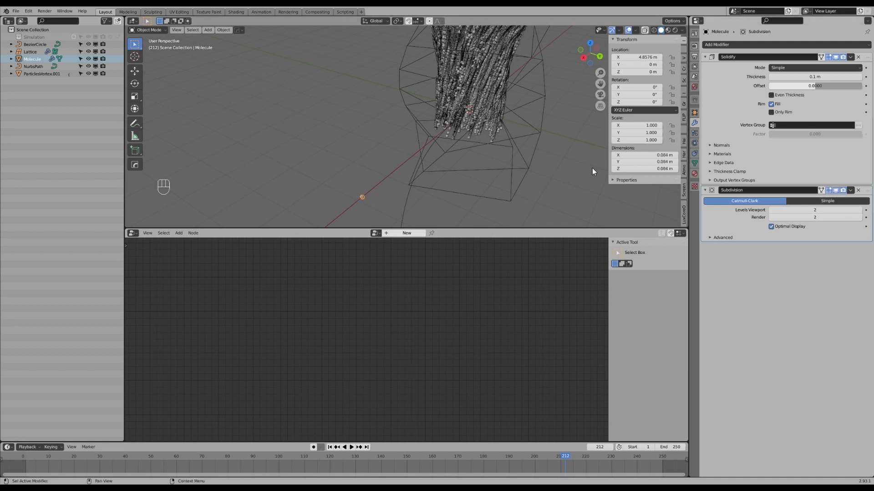
# Select the particle mesh and examine the spheres instanced along its strands from closer and farther away.
pyautogui.moveTo(423, 130); pyautogui.dragTo(467, 95, button='middle')
pyautogui.scroll(2, 467, 95)
pyautogui.click(451, 107)
pyautogui.keyDown('shift'); pyautogui.moveTo(436, 154); pyautogui.dragTo(461, 109, button='middle'); pyautogui.keyUp('shift')
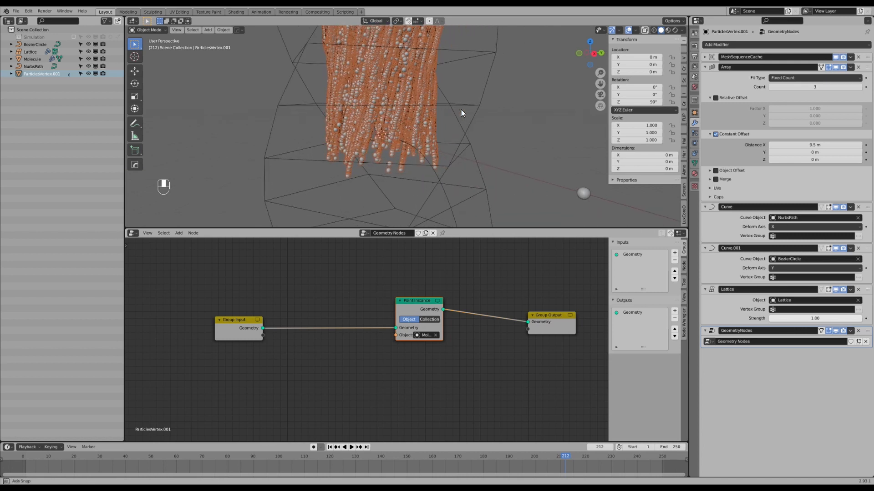
pyautogui.moveTo(384, 289); pyautogui.dragTo(388, 288, button='middle')
pyautogui.keyDown('shift'); pyautogui.moveTo(404, 118); pyautogui.dragTo(407, 126, button='middle'); pyautogui.keyUp('shift')
pyautogui.scroll(3, 408, 127)
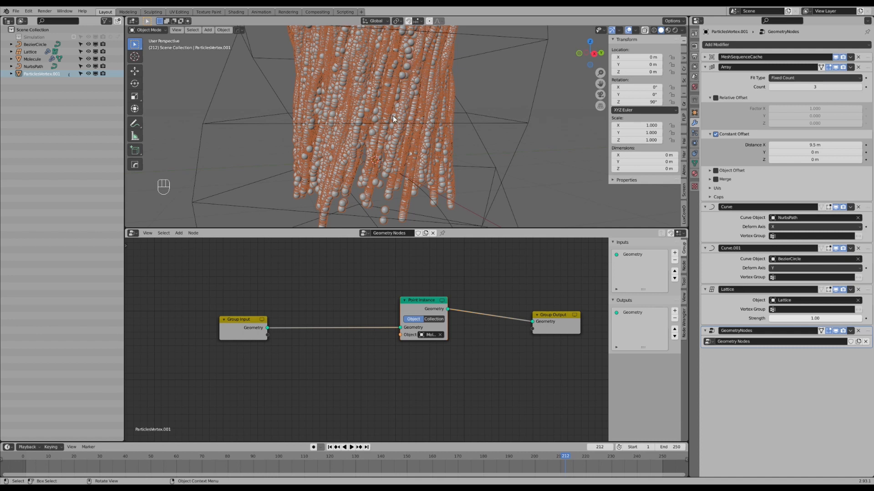
pyautogui.scroll(-5, 392, 116)
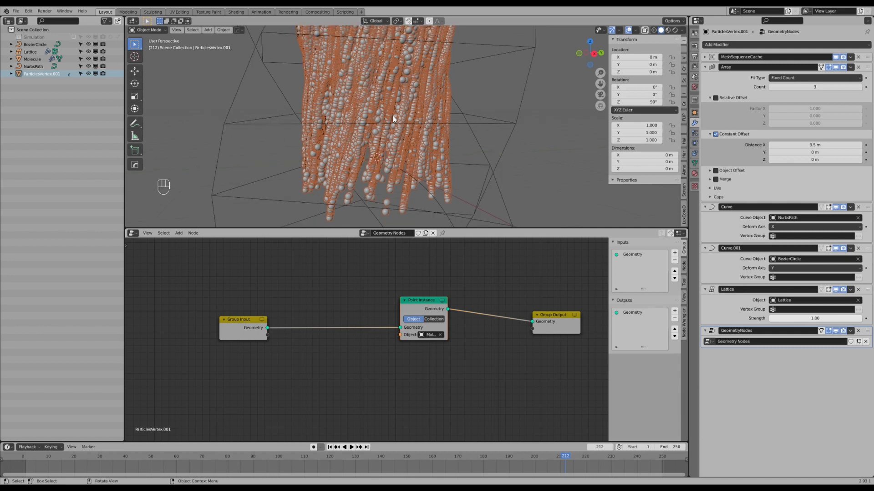
pyautogui.scroll(-2, 394, 117)
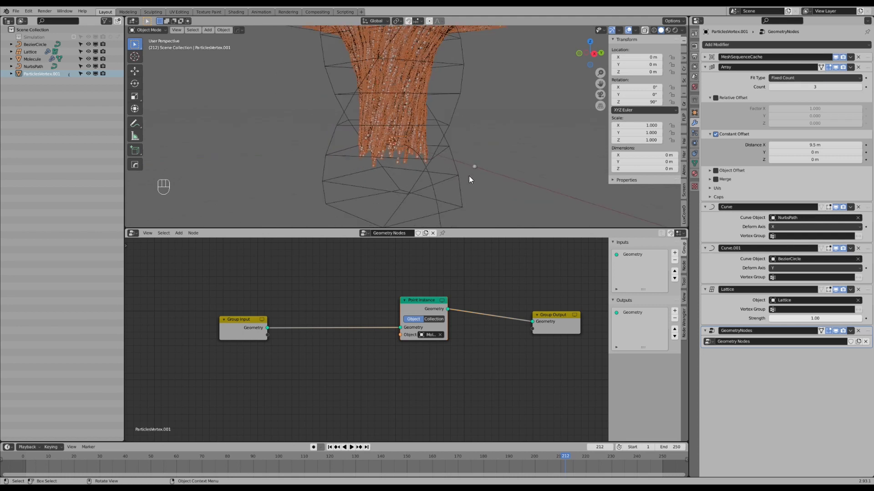
pyautogui.scroll(2, 351, 271)
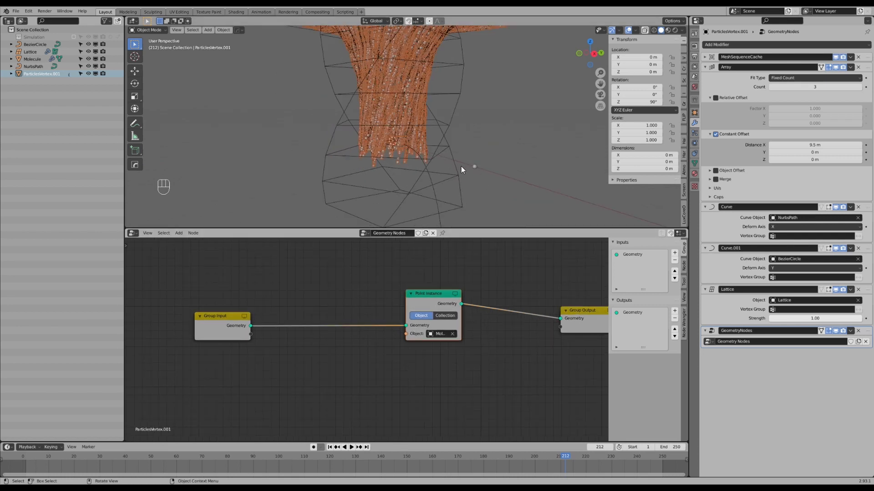
# Insert an Attribute Fill node on the link between the Group Input and Point Instance nodes.
pyautogui.moveTo(327, 294); pyautogui.dragTo(344, 291, button='middle')
pyautogui.hotkey('shift', 'a')
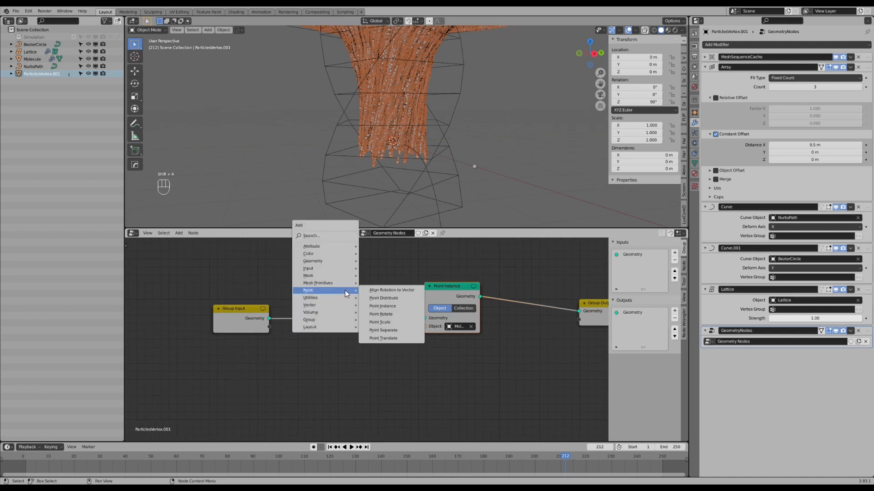
pyautogui.moveTo(337, 246)
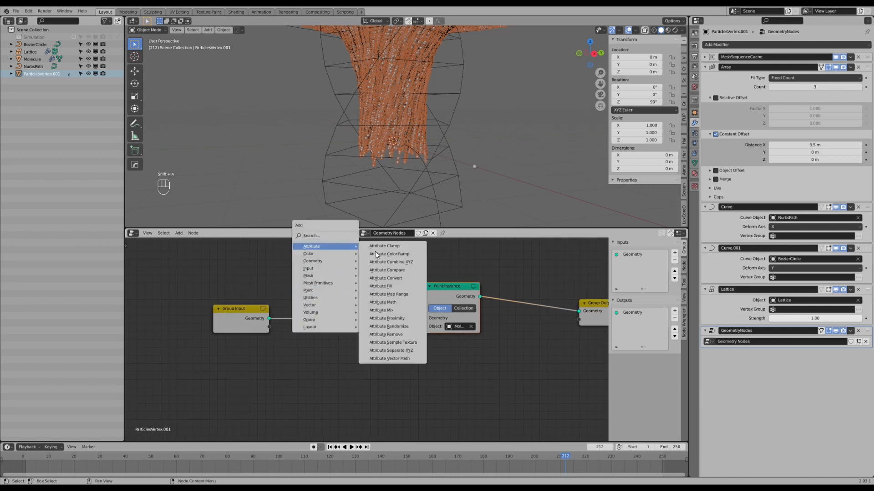
pyautogui.click(394, 286)
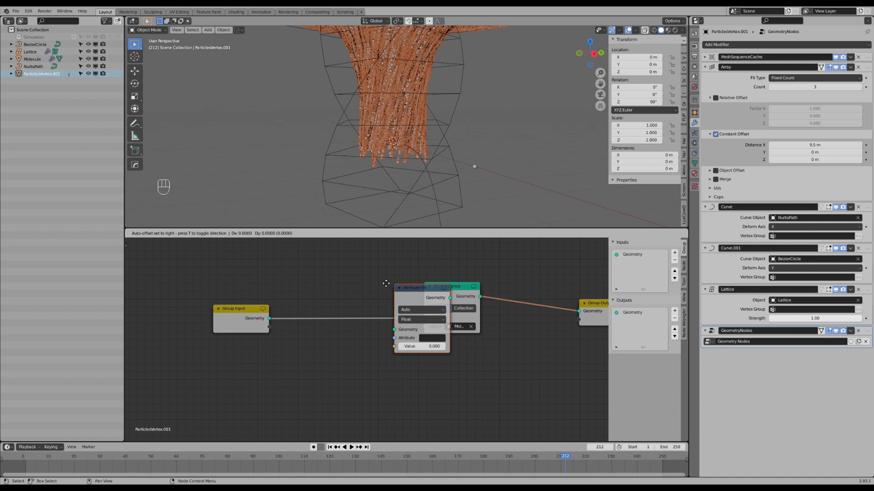
pyautogui.click(332, 273)
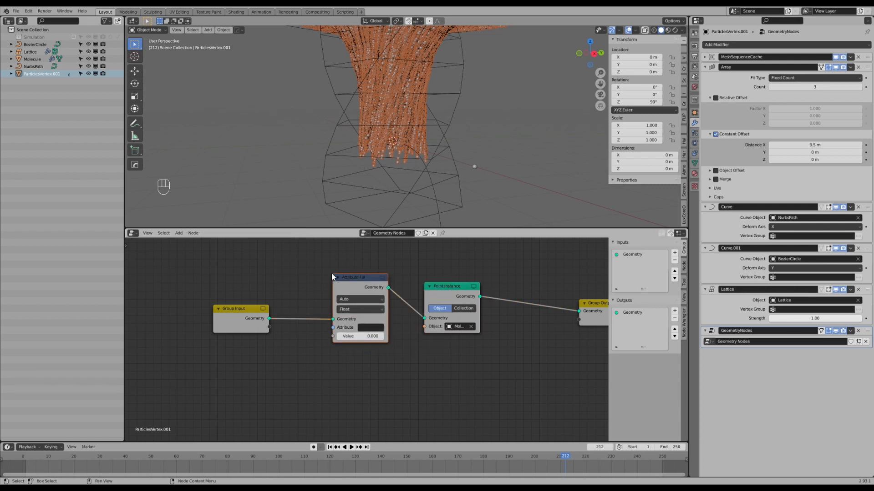
# Set the Attribute Fill node's attribute to scale and its value to 0.3.
pyautogui.click(367, 328)
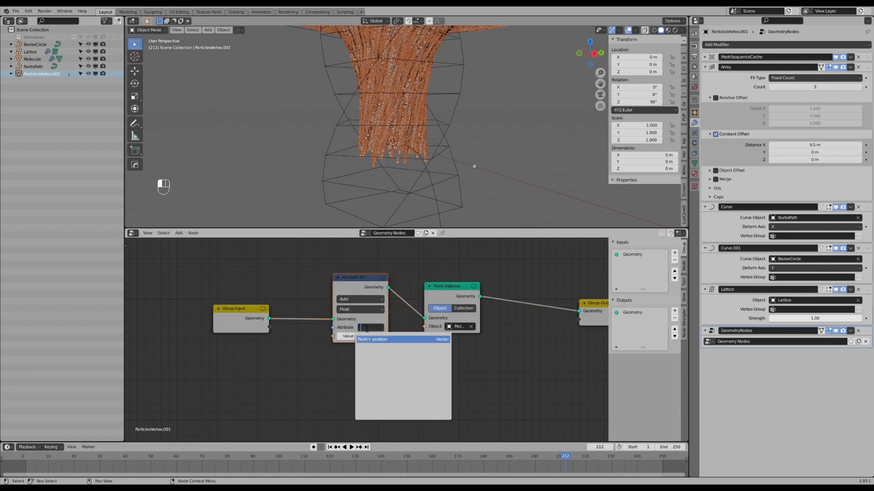
pyautogui.write('scale')
pyautogui.press('Return')
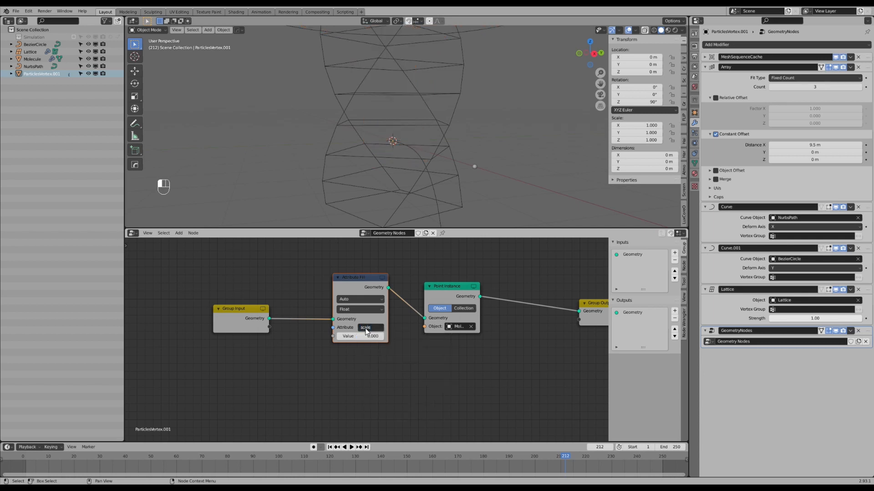
pyautogui.click(360, 336)
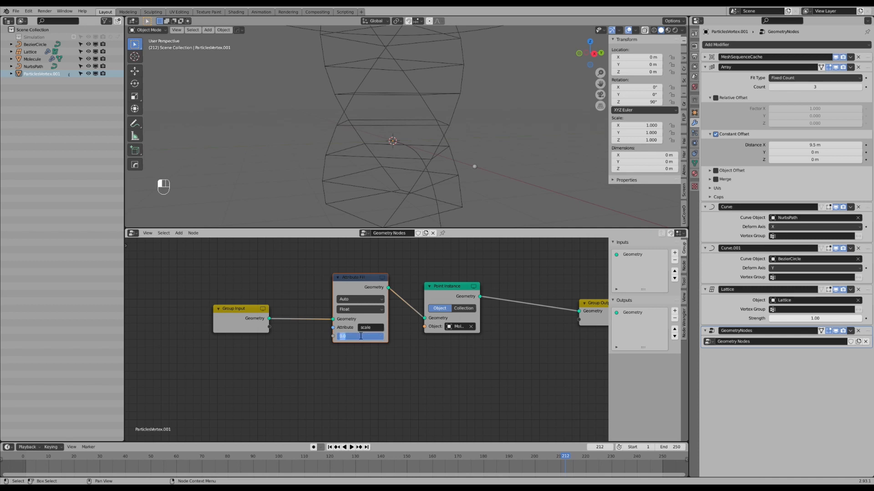
pyautogui.write('0.3')
pyautogui.press('Return')
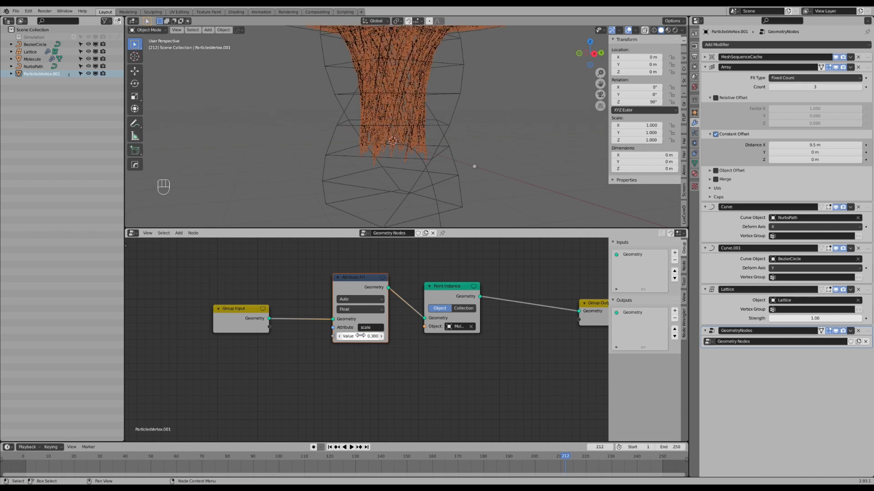
# Turn off the viewport overlays and examine the funnel's scaled-down sphere instances from closer and farther away.
pyautogui.scroll(3, 382, 143)
pyautogui.moveTo(384, 119); pyautogui.dragTo(564, 77, button='middle')
pyautogui.scroll(-2, 420, 120)
pyautogui.click(627, 30)
pyautogui.keyDown('shift'); pyautogui.moveTo(376, 97); pyautogui.dragTo(386, 138, button='middle'); pyautogui.keyUp('shift')
pyautogui.scroll(-3, 391, 143)
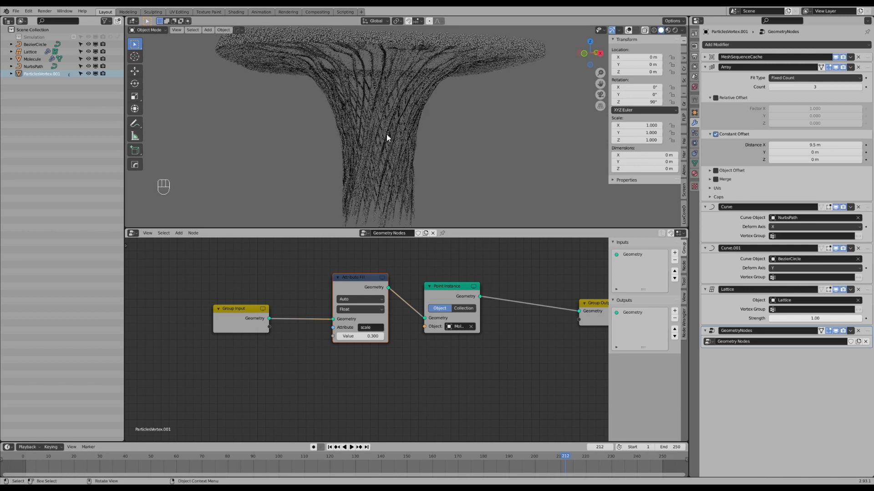
pyautogui.scroll(3, 394, 144)
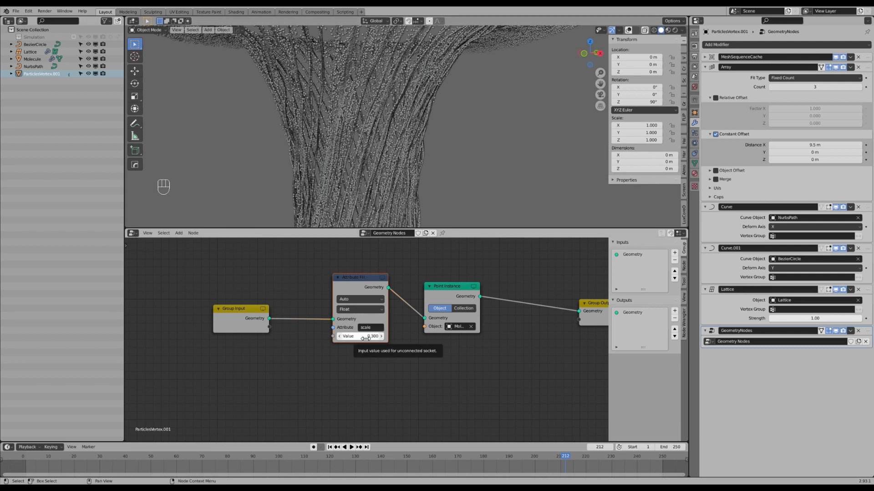
pyautogui.scroll(-4, 395, 161)
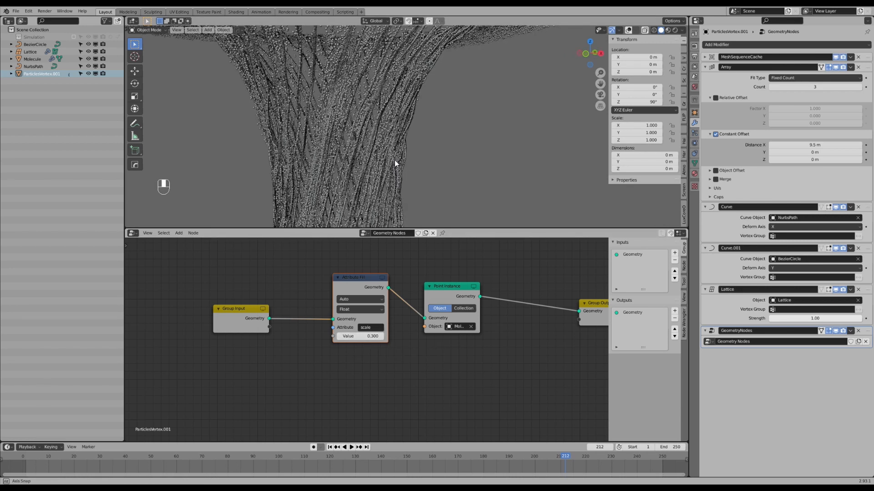
pyautogui.keyDown('shift'); pyautogui.moveTo(415, 142); pyautogui.dragTo(440, 124, button='middle'); pyautogui.keyUp('shift')
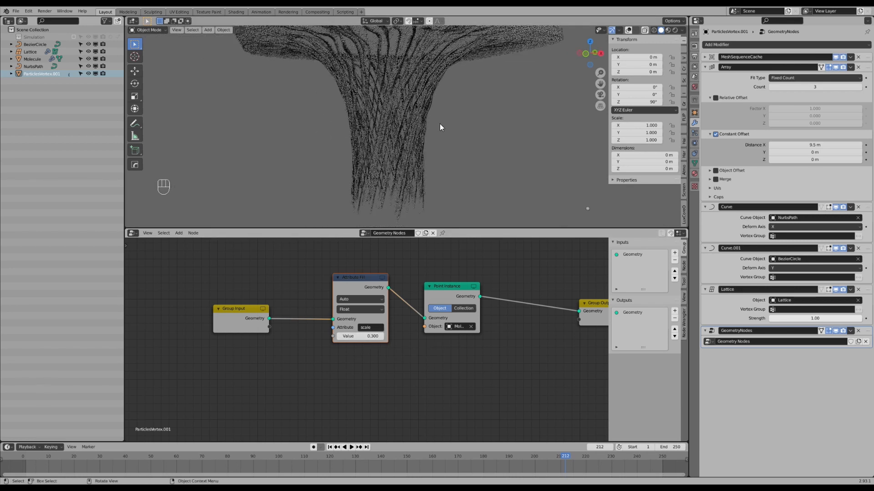
# Create a new material on the Molecule object.
pyautogui.click(29, 60)
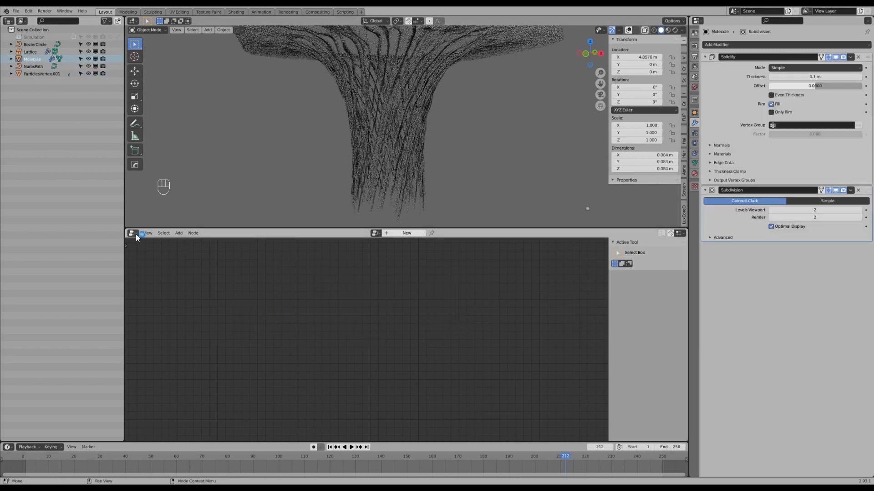
pyautogui.click(694, 174)
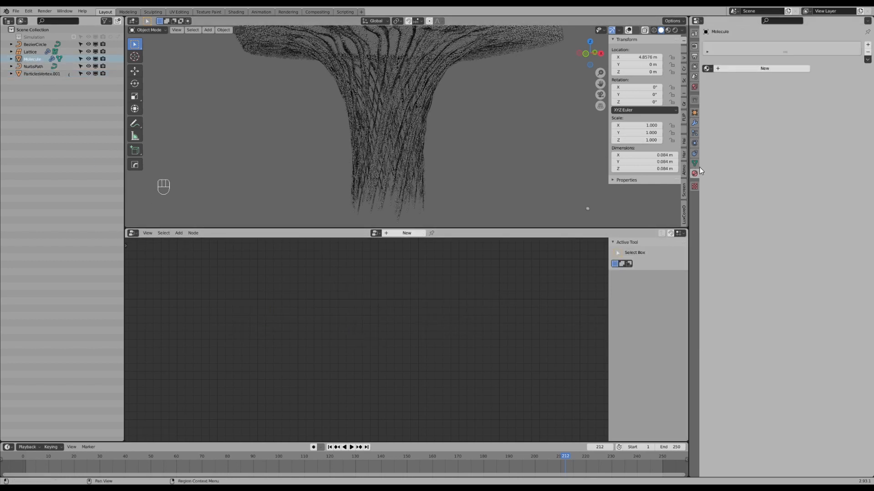
pyautogui.click(742, 67)
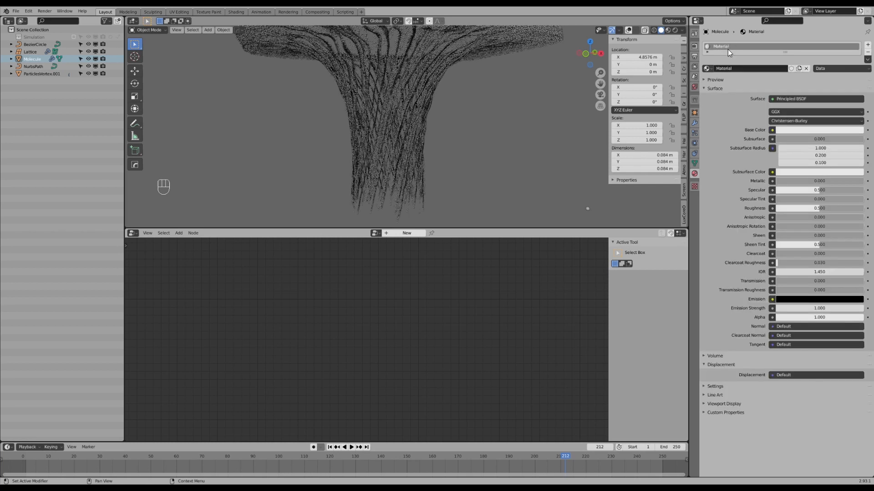
# Play back the animation from an earlier frame to check how the particle funnel develops.
pyautogui.hotkey('shift', 'a')
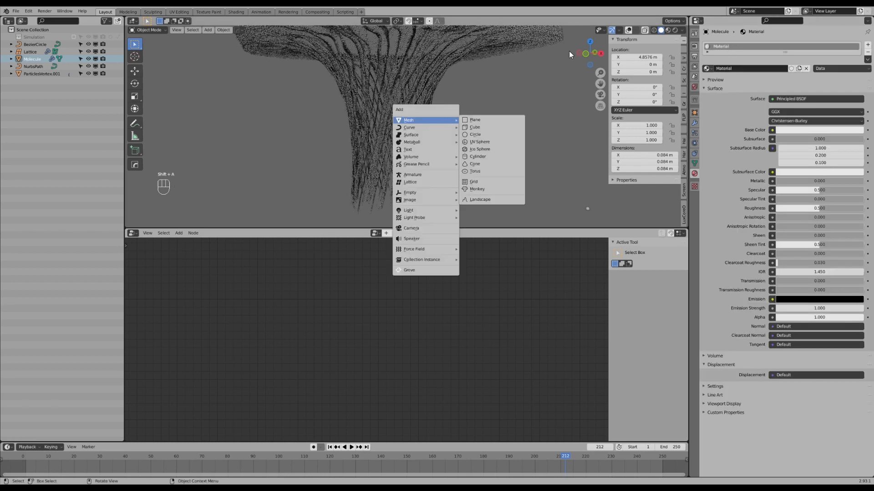
pyautogui.moveTo(460, 79); pyautogui.dragTo(451, 101, button='middle')
pyautogui.press('space')
pyautogui.moveTo(553, 456); pyautogui.dragTo(260, 457)
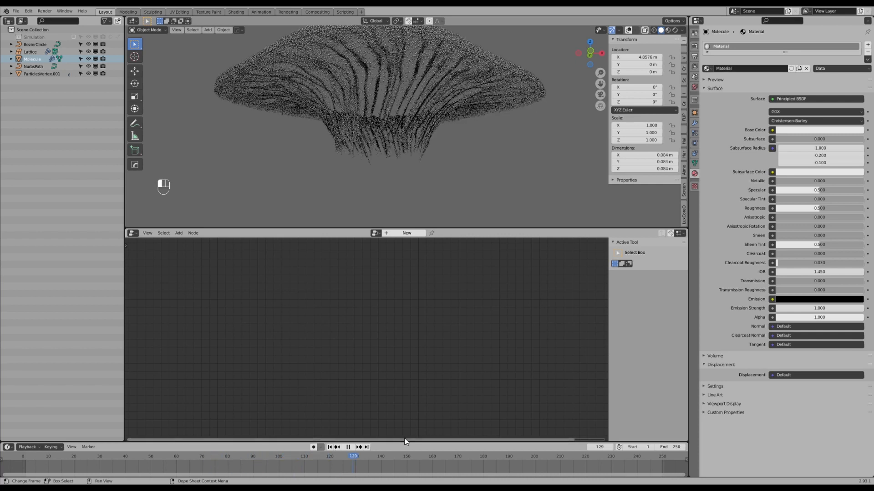
pyautogui.press('space')
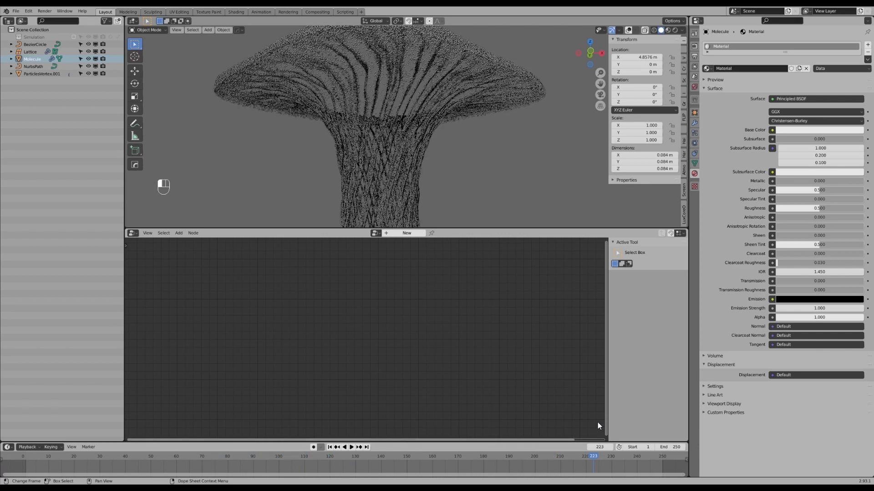